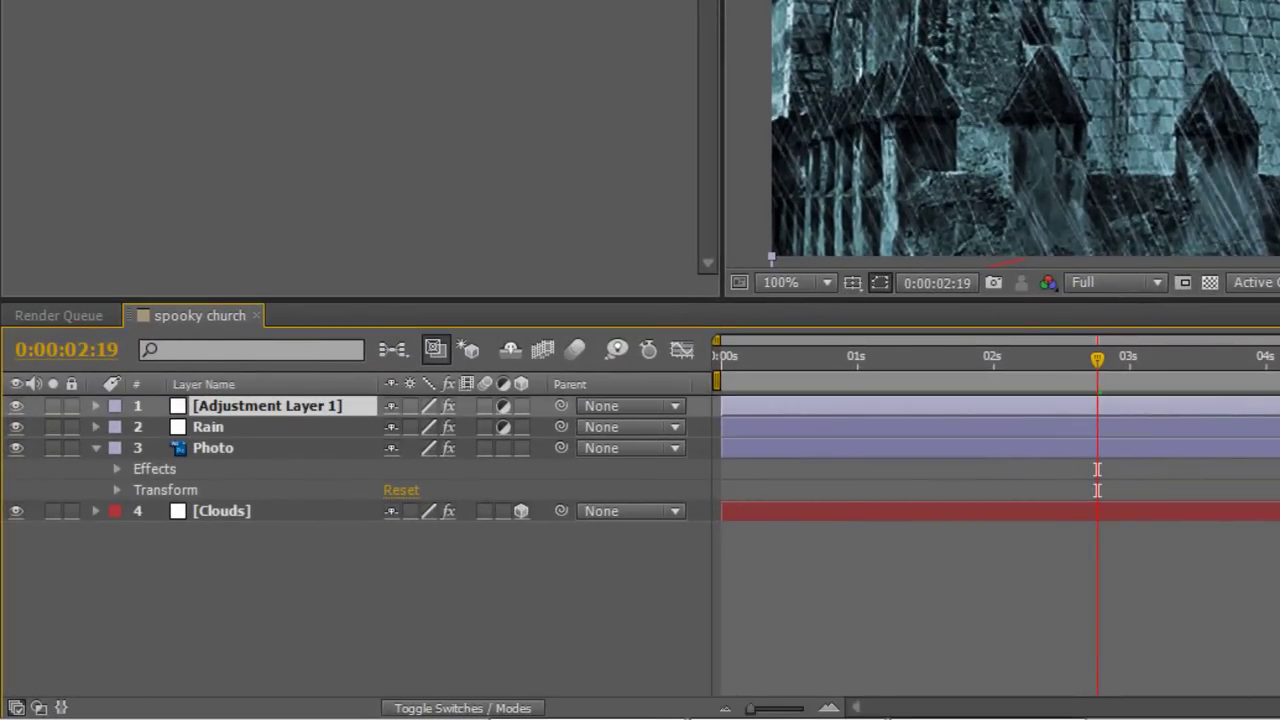
Deselect Adjustment Layer 1 once its contrasty S-curve Curves grade is in place
left_click(505, 604)
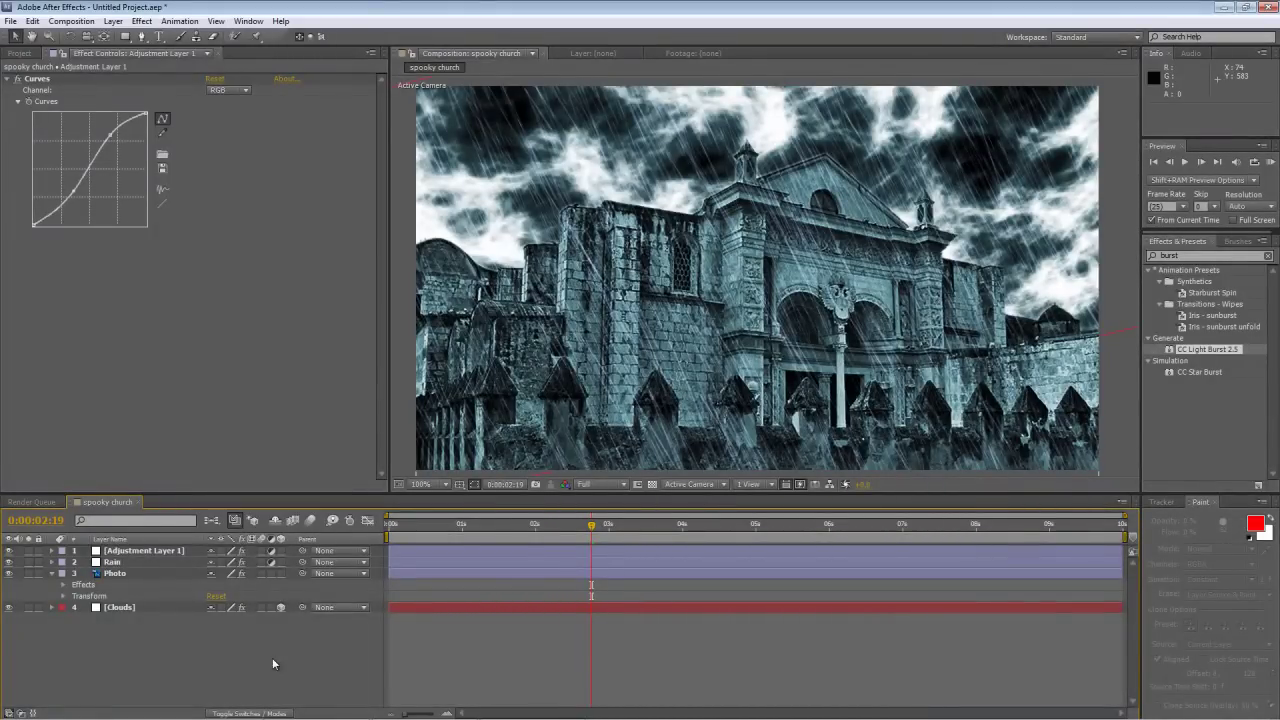
Rename the Photo layer to Cathedral
left_click(130, 573)
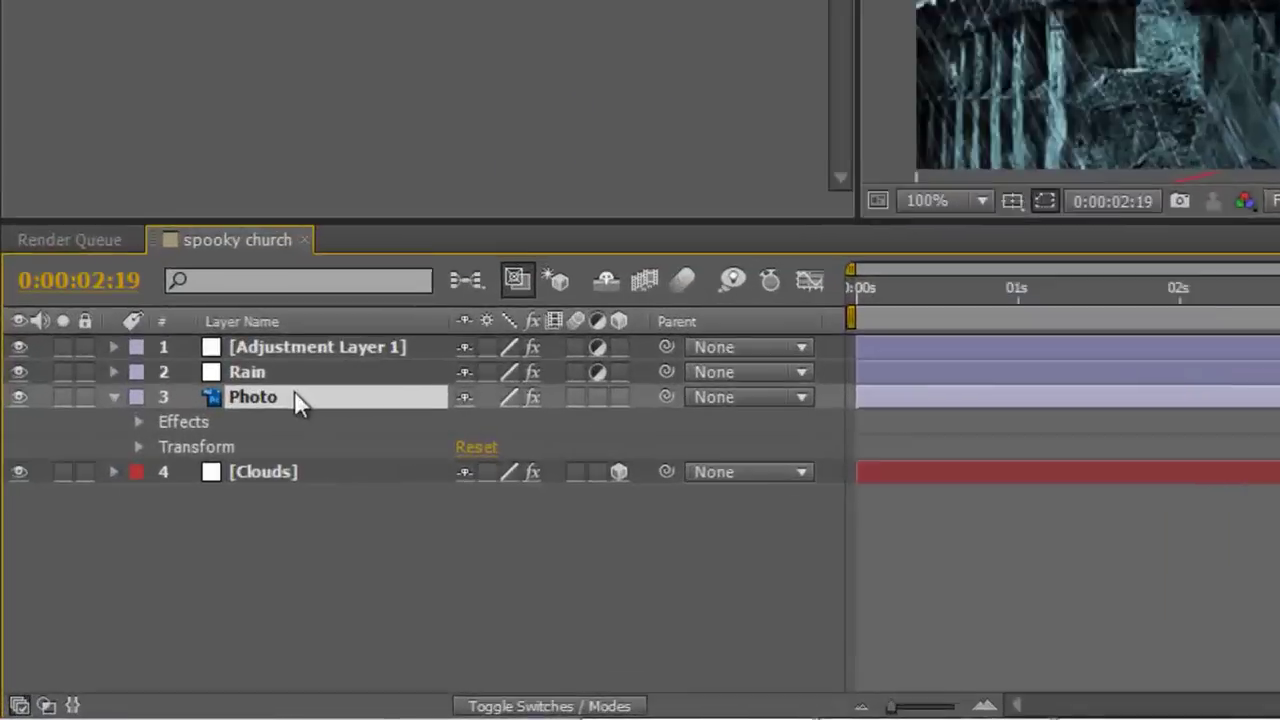
key("Return")
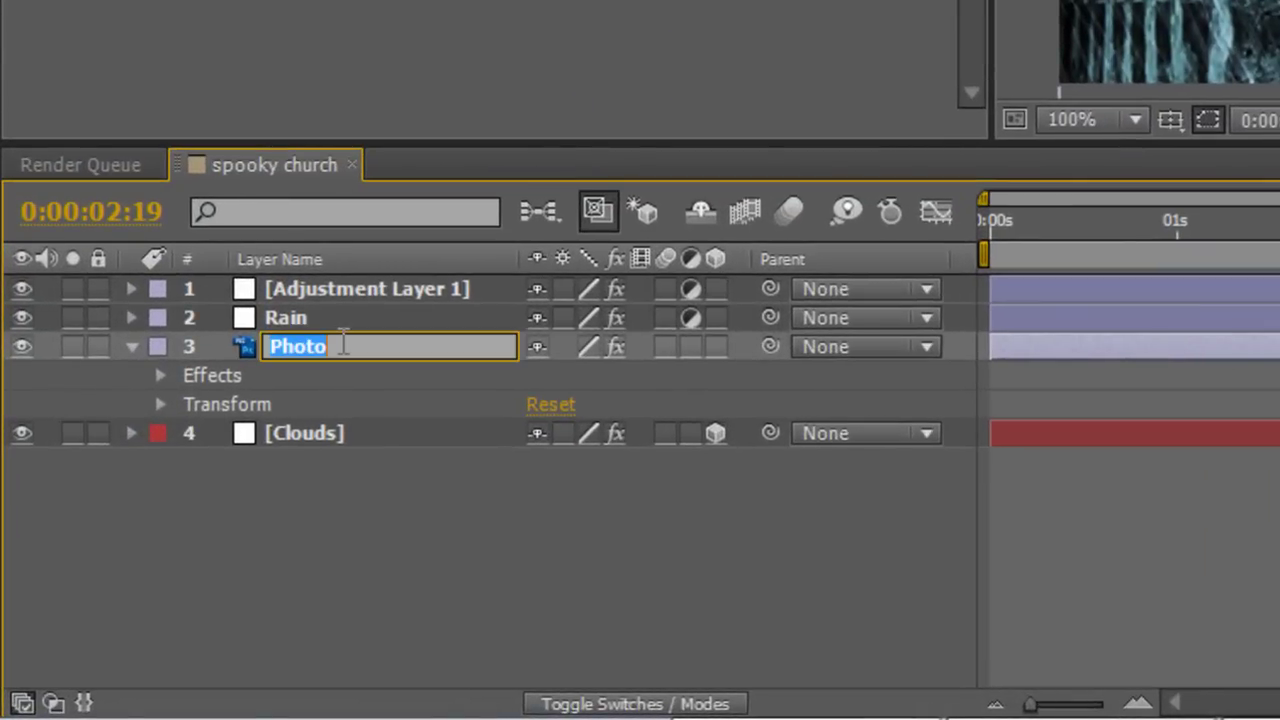
type("Cathedral")
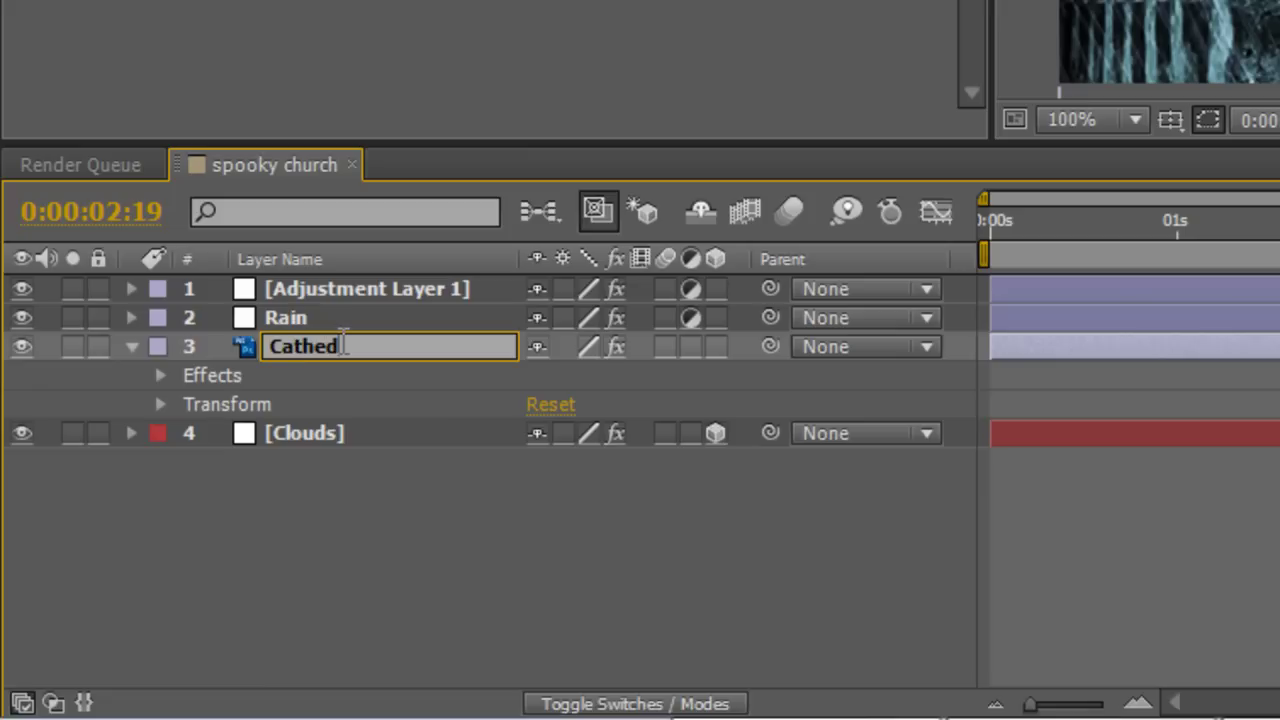
left_click(372, 554)
left_click(360, 343)
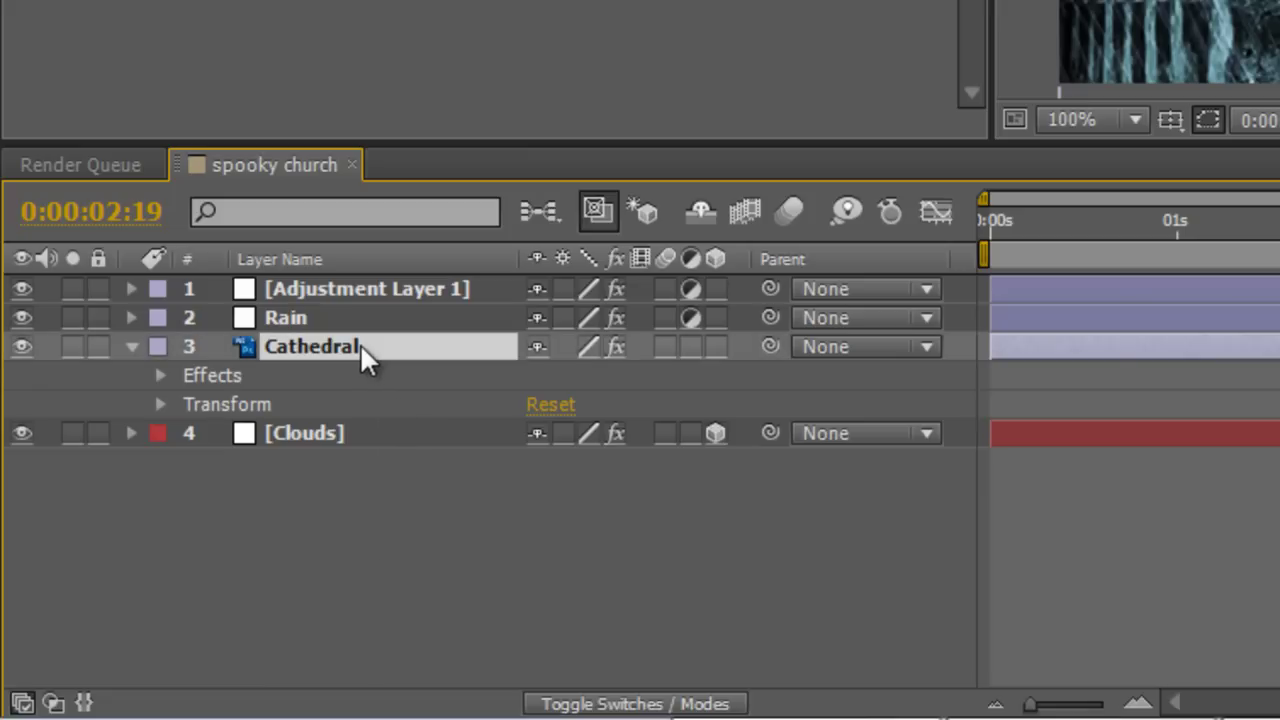
Duplicate Cathedral, name the copy Windows, and solo it
key("ctrl+d")
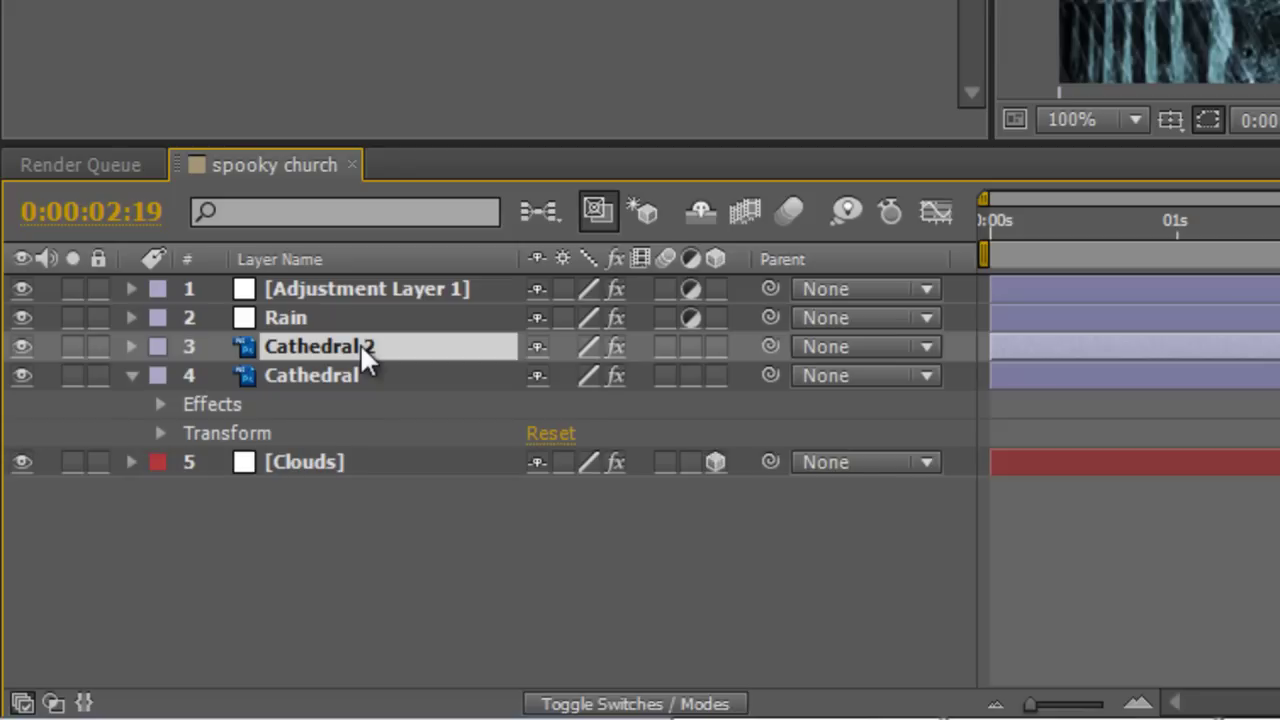
key("Return")
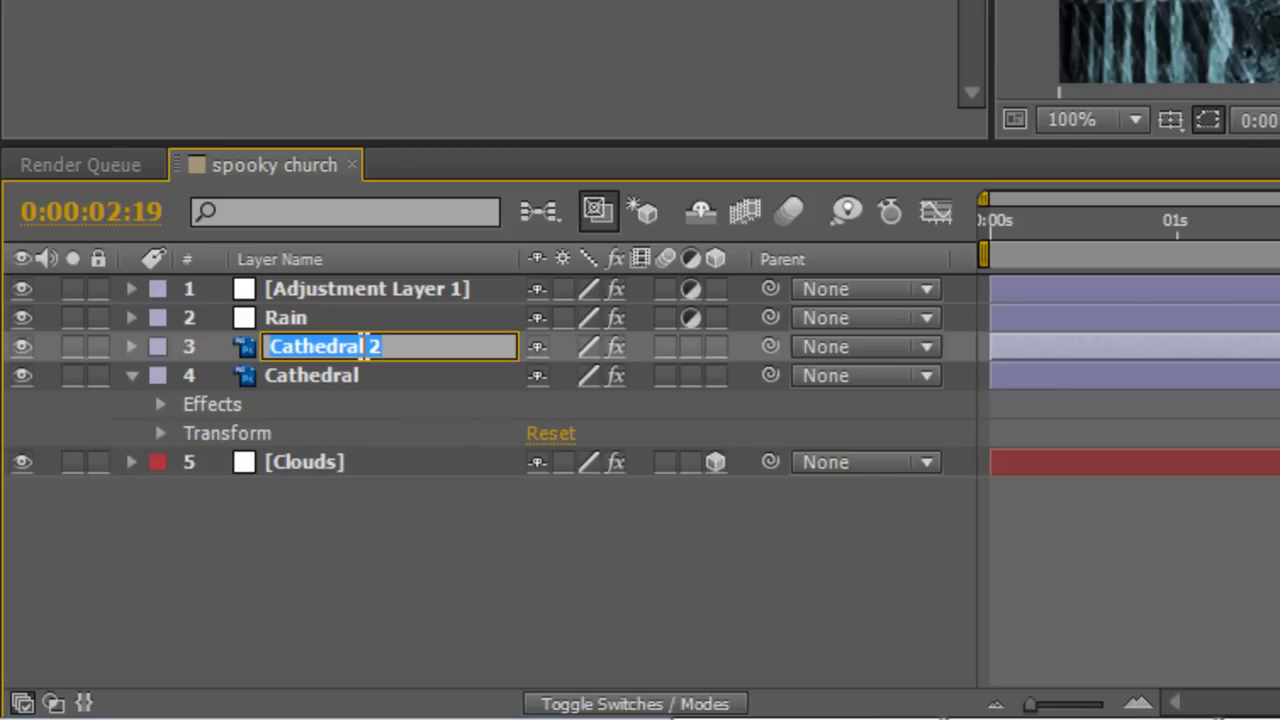
type("Windows")
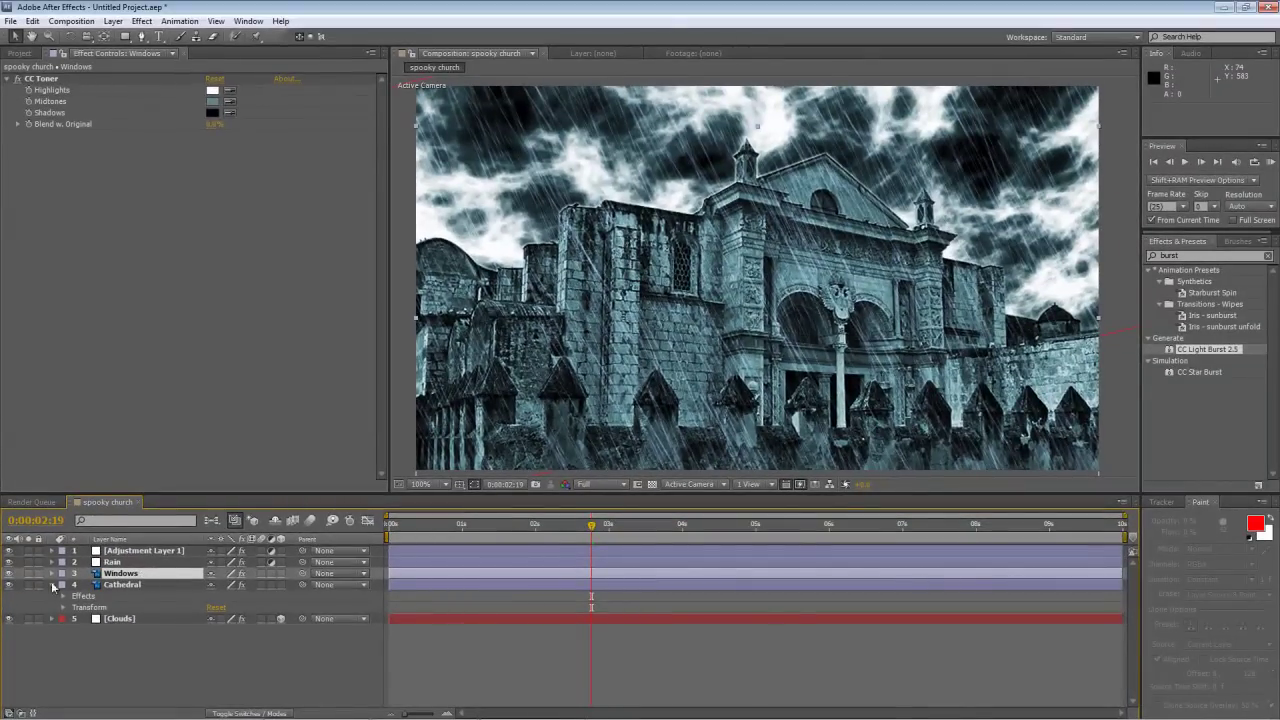
left_click(28, 574)
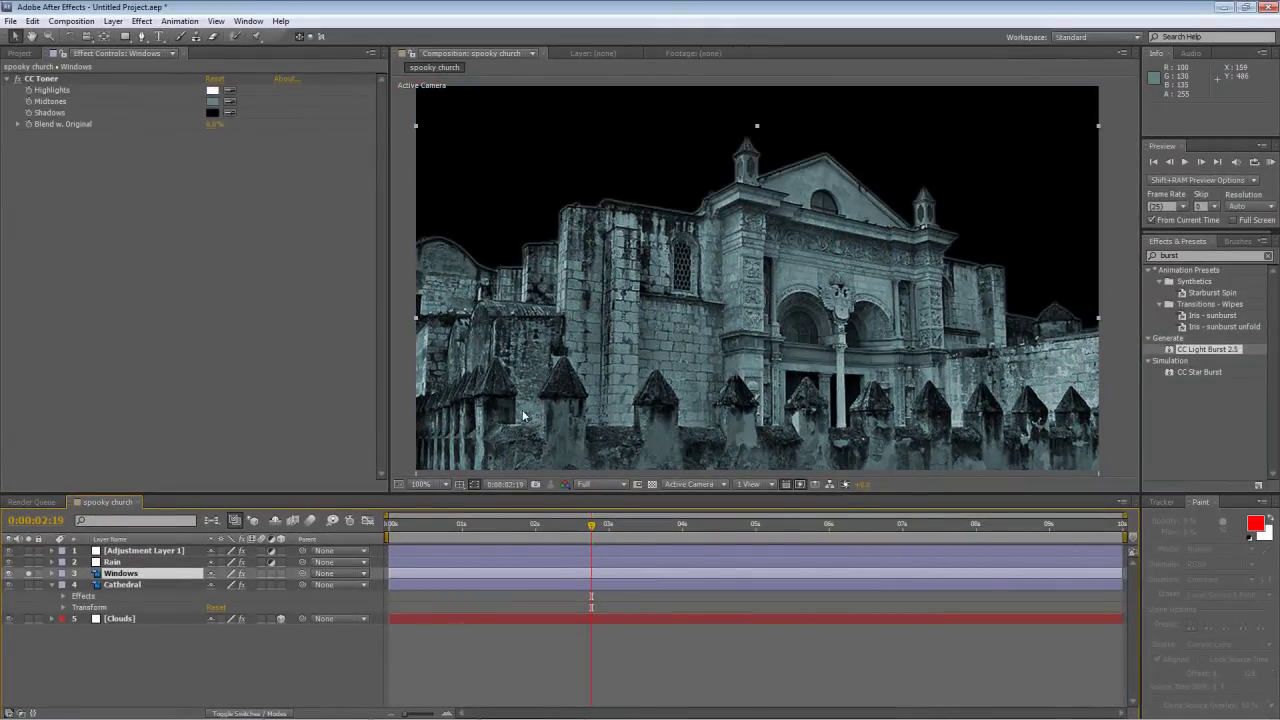
Zoom and pan to the top arched window and trace Mask 1 around it with the Pen tool
left_click(147, 576)
left_click(141, 36)
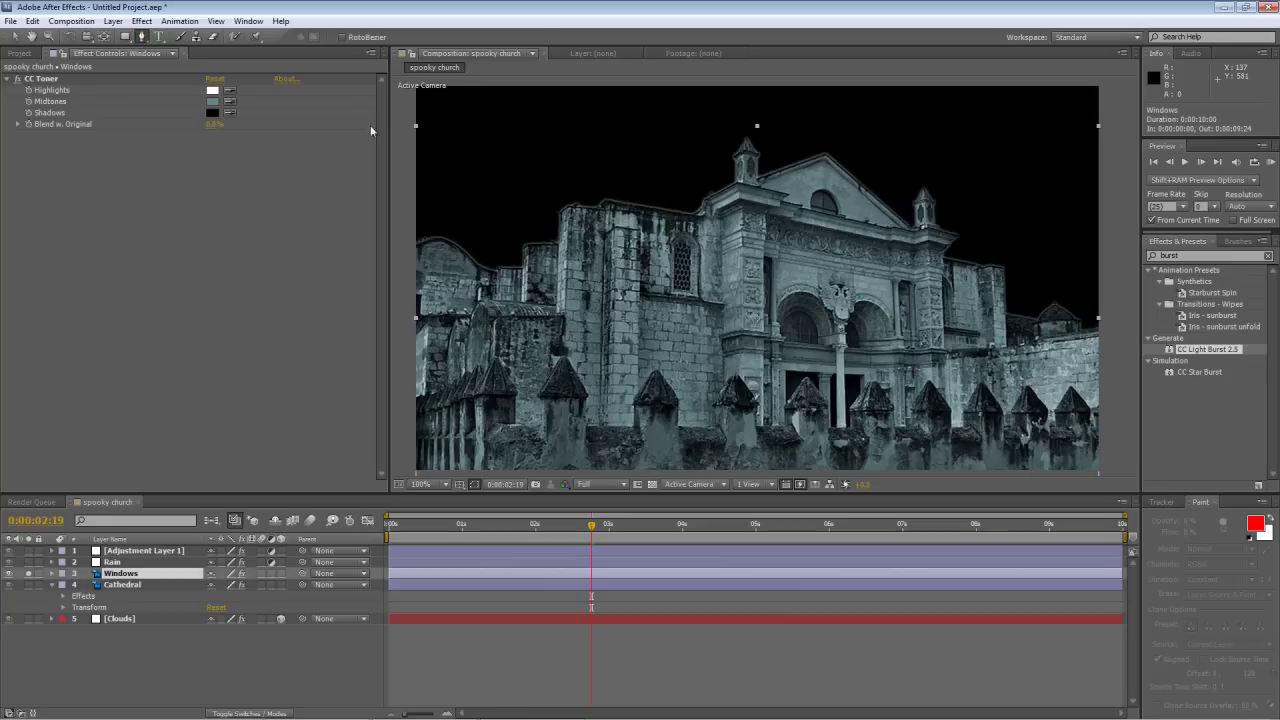
scroll(871, 247, "up", 1)
scroll(871, 248, "up", 3)
key("h")
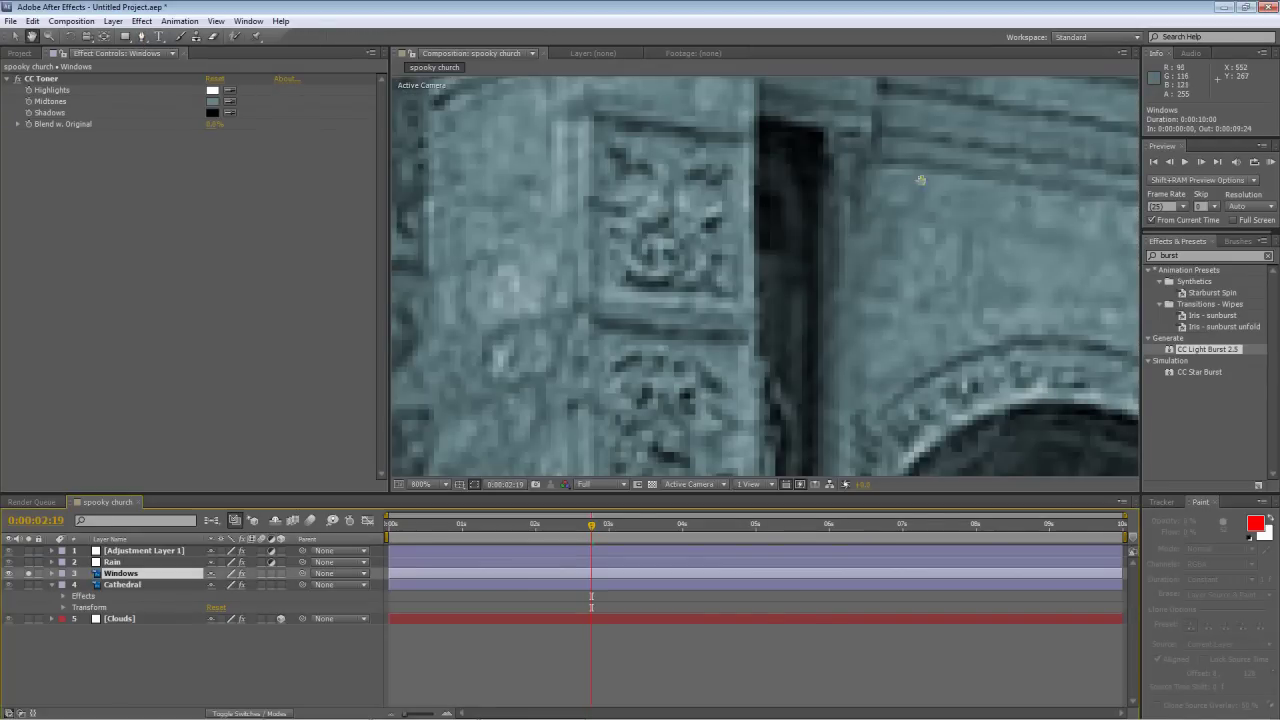
left_click_drag(871, 248, 631, 535)
left_click_drag(677, 449, 666, 351)
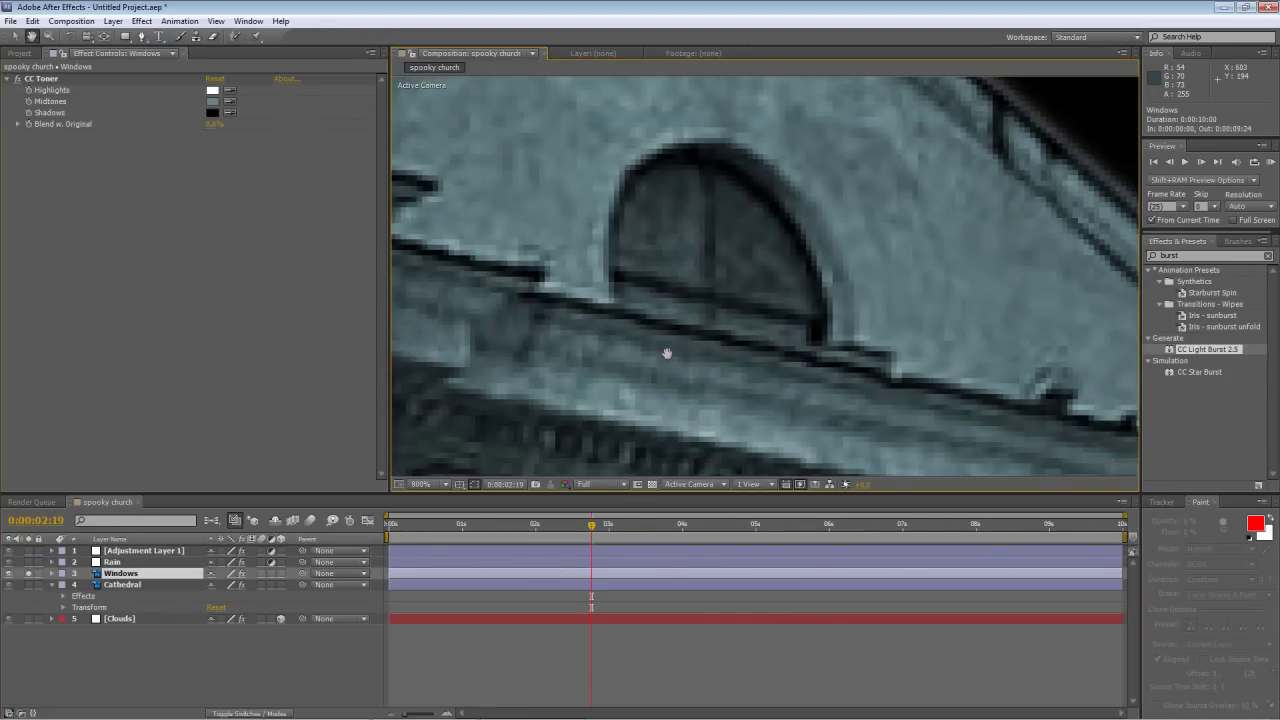
key("g")
left_click(617, 298)
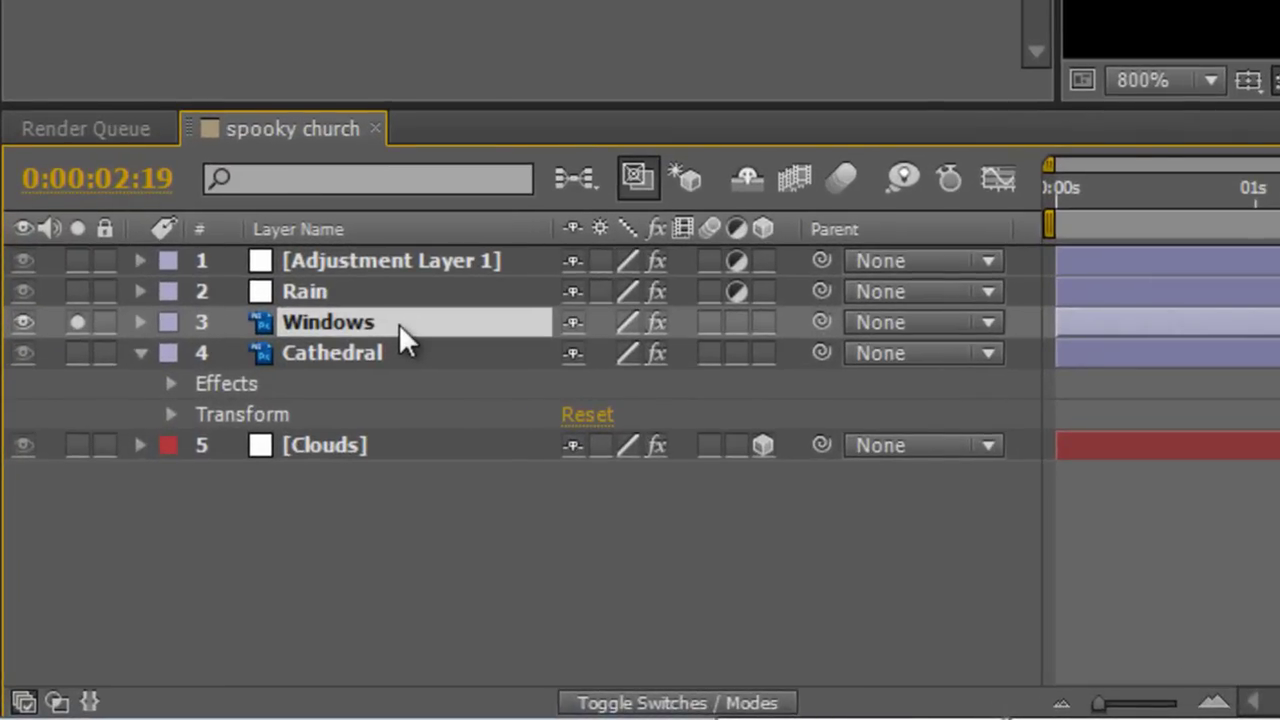
Set Mask 1's mode to None on the Windows layer
key("m")
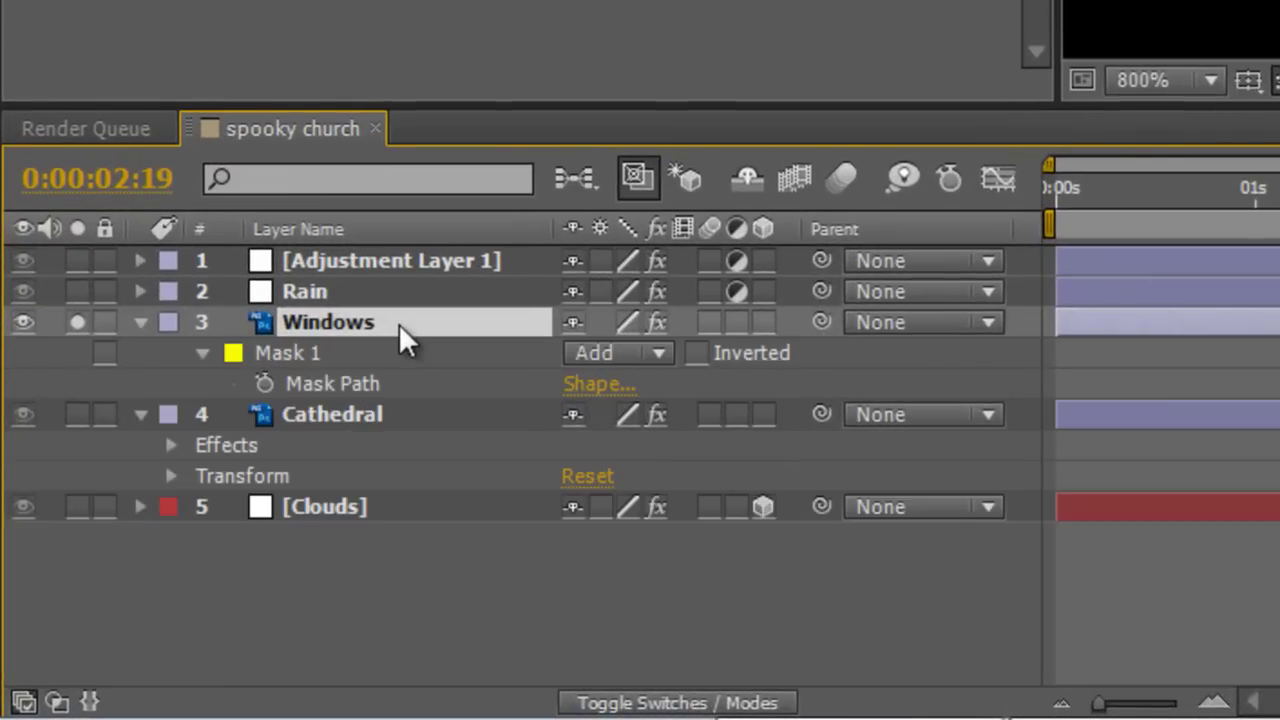
left_click(614, 352)
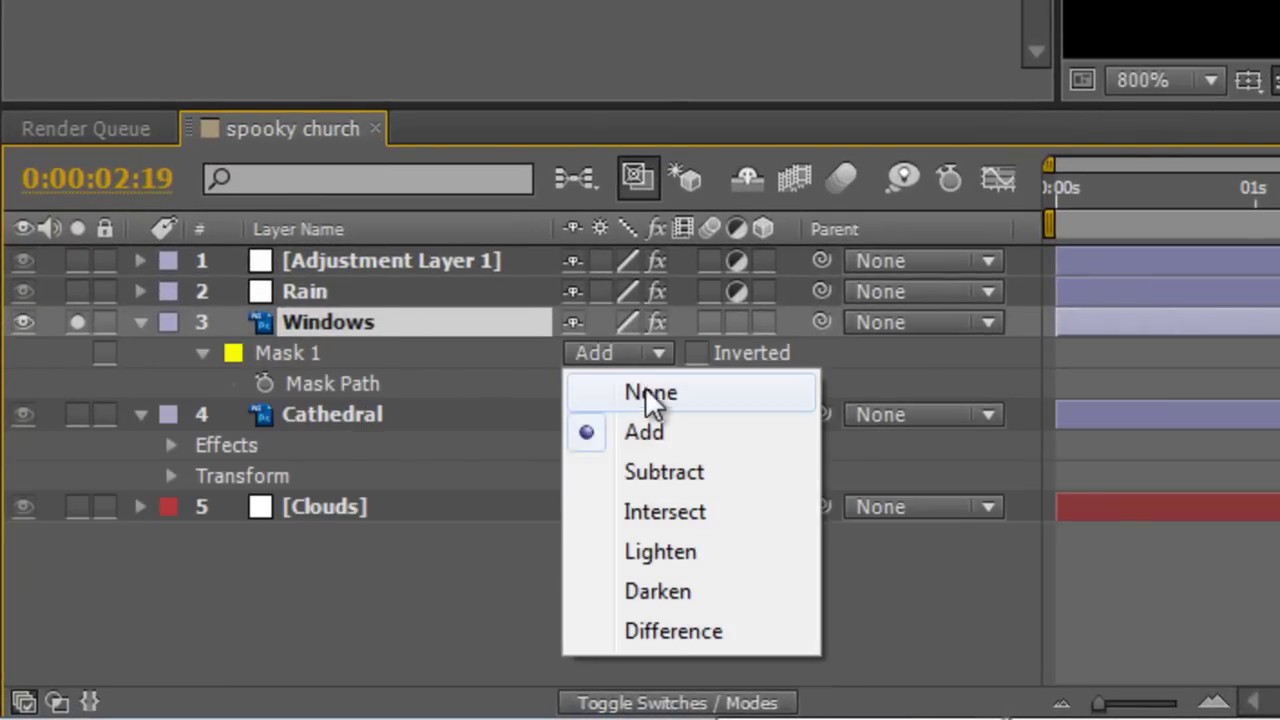
left_click(645, 392)
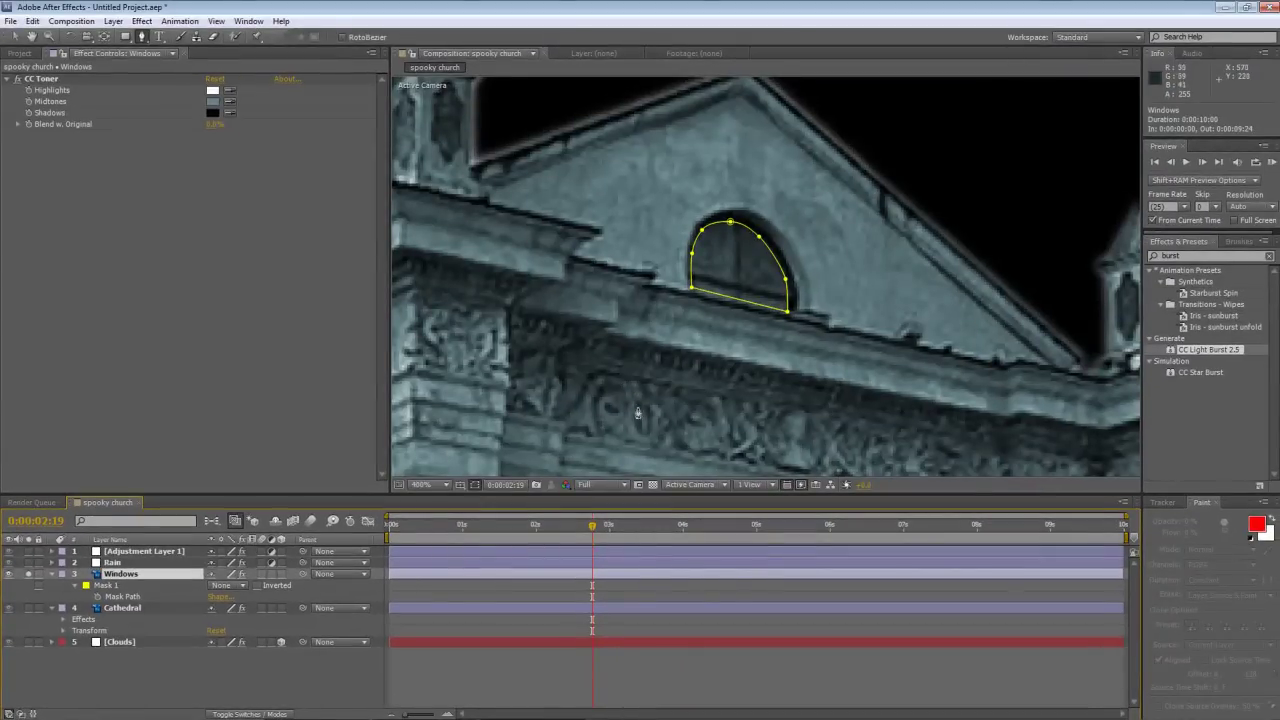
Frame the large lower arch and place Mask 2's first points along its base and right side
key("h")
scroll(686, 225, "up", 2)
scroll(720, 270, "down", 6)
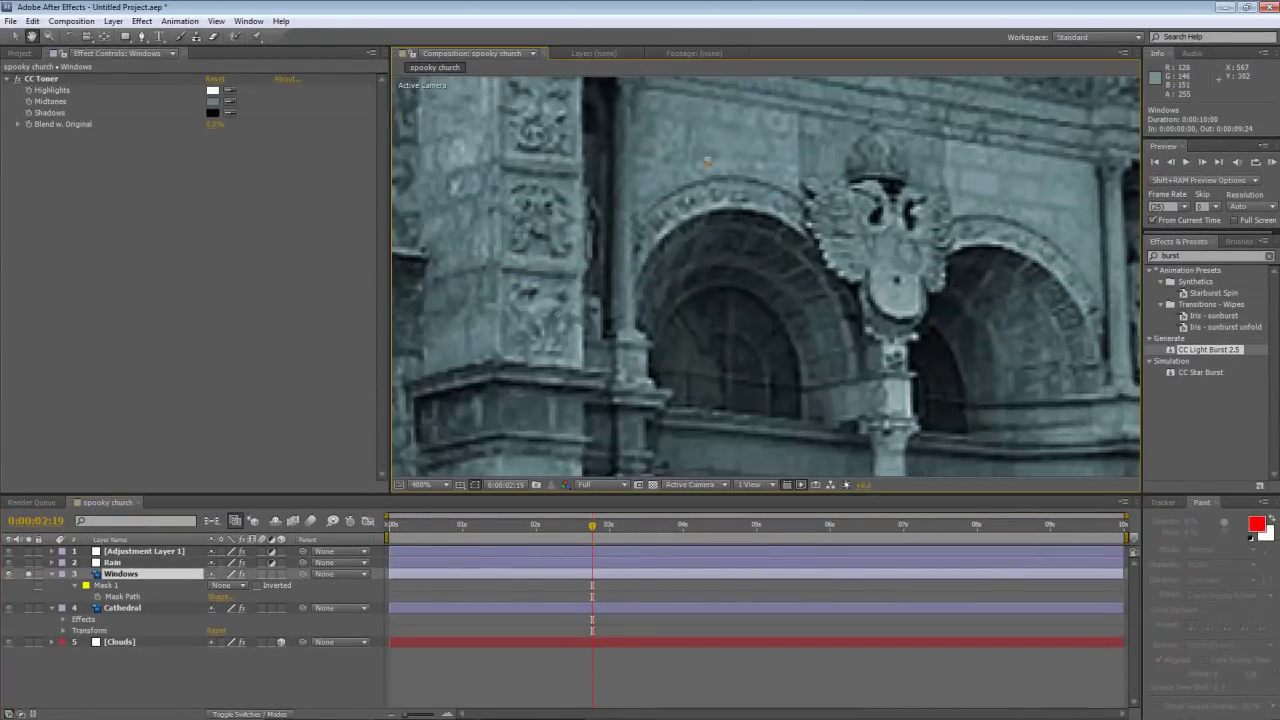
key("g")
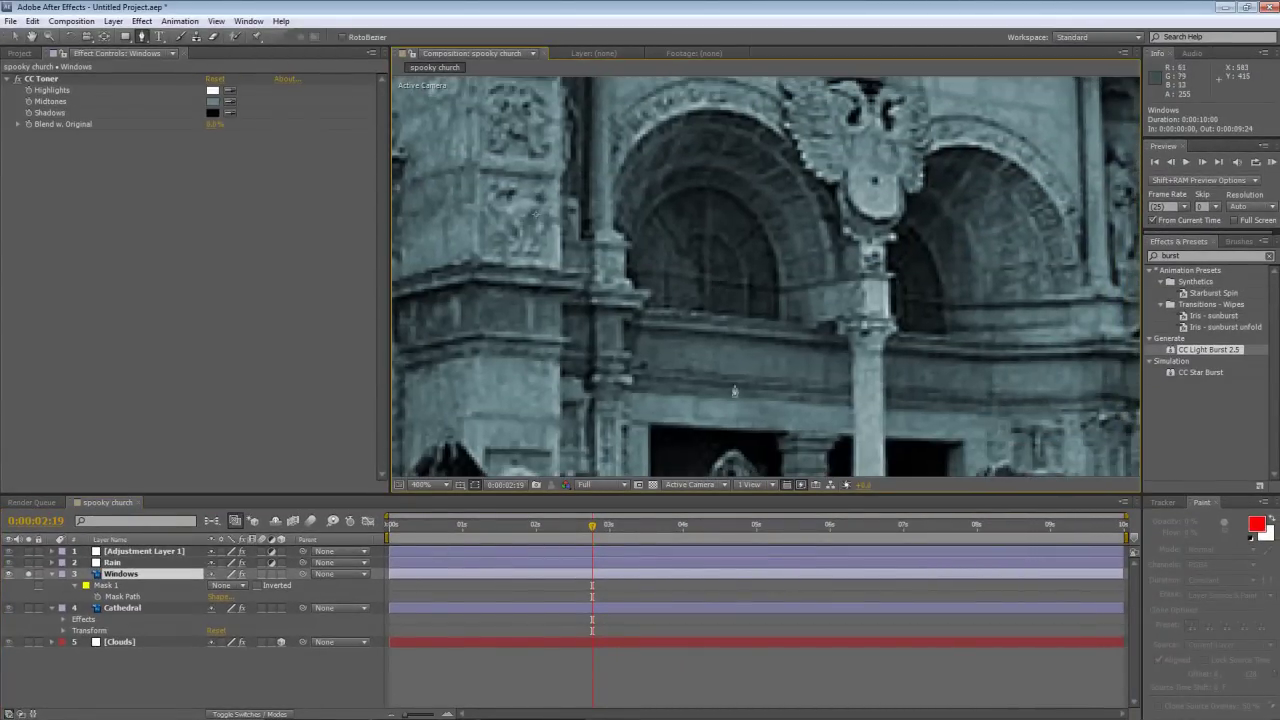
scroll(760, 323, "up", 1)
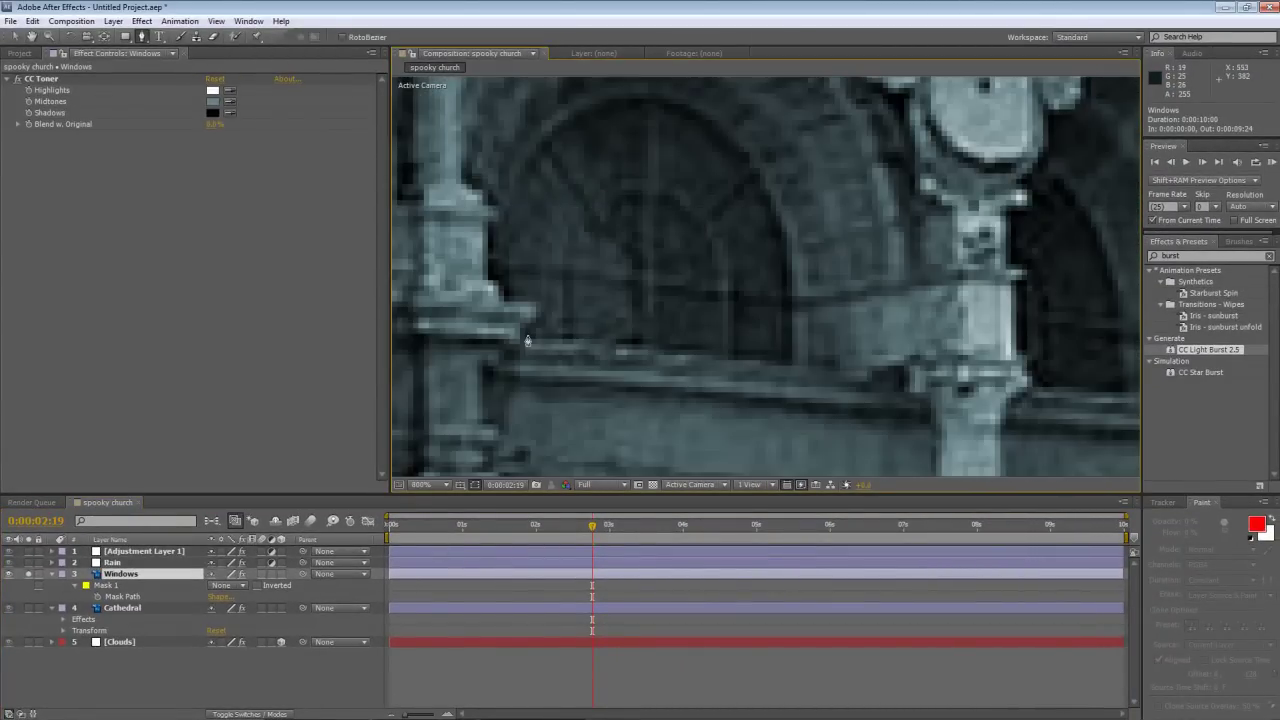
left_click(527, 335)
left_click(788, 361)
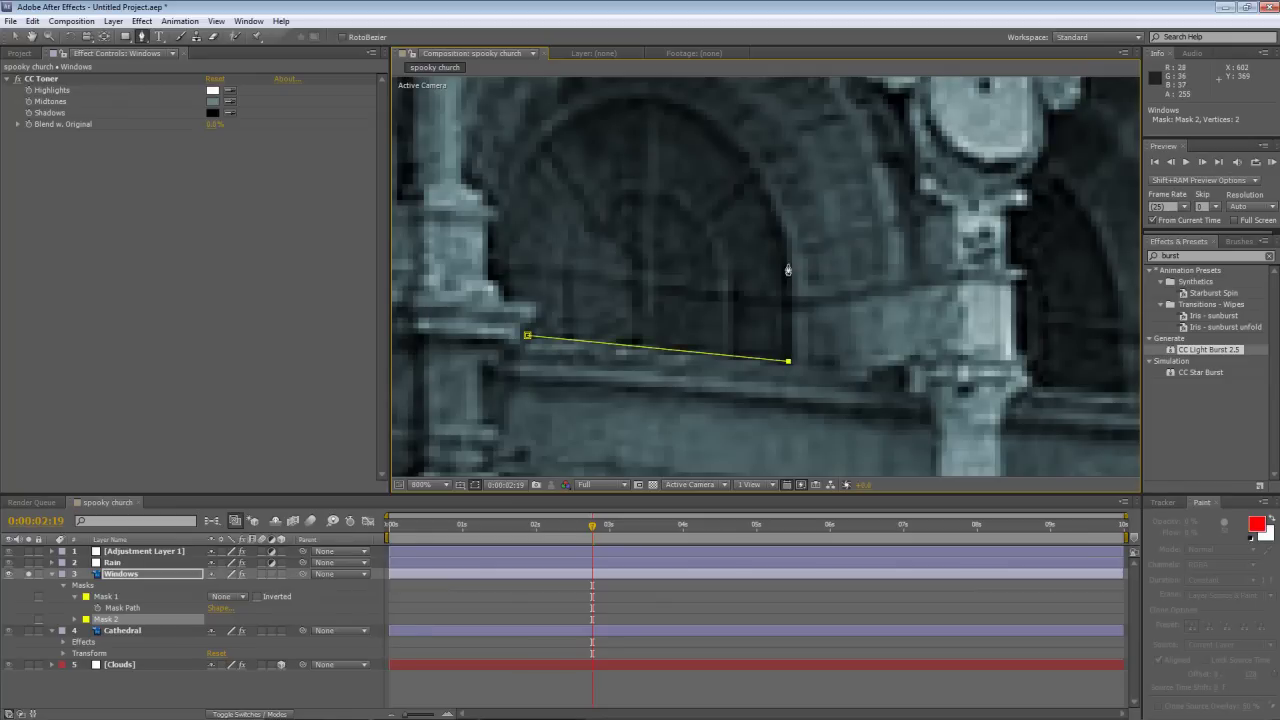
left_click(786, 250)
Curve Mask 2 over the arch, close it at the base, and set its mode to None
left_click_drag(740, 157, 556, 134)
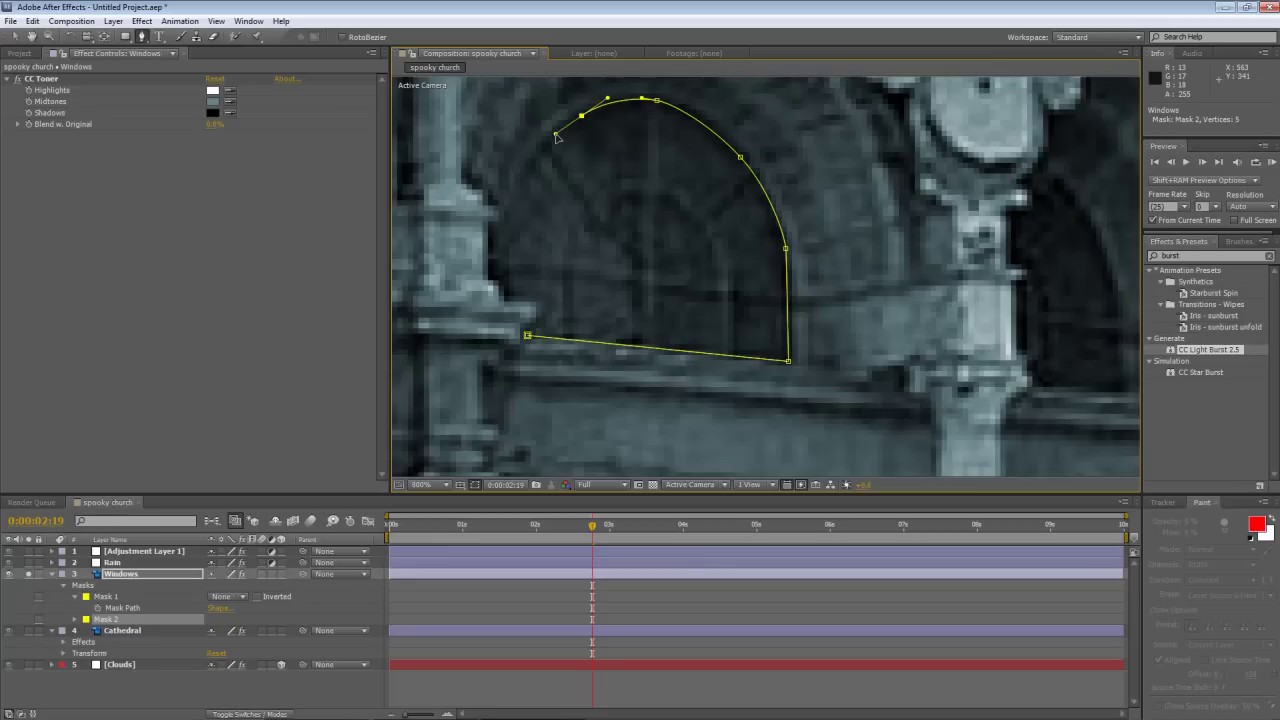
left_click_drag(520, 181, 502, 259)
left_click(507, 295)
left_click(538, 299)
left_click(538, 318)
left_click(527, 335)
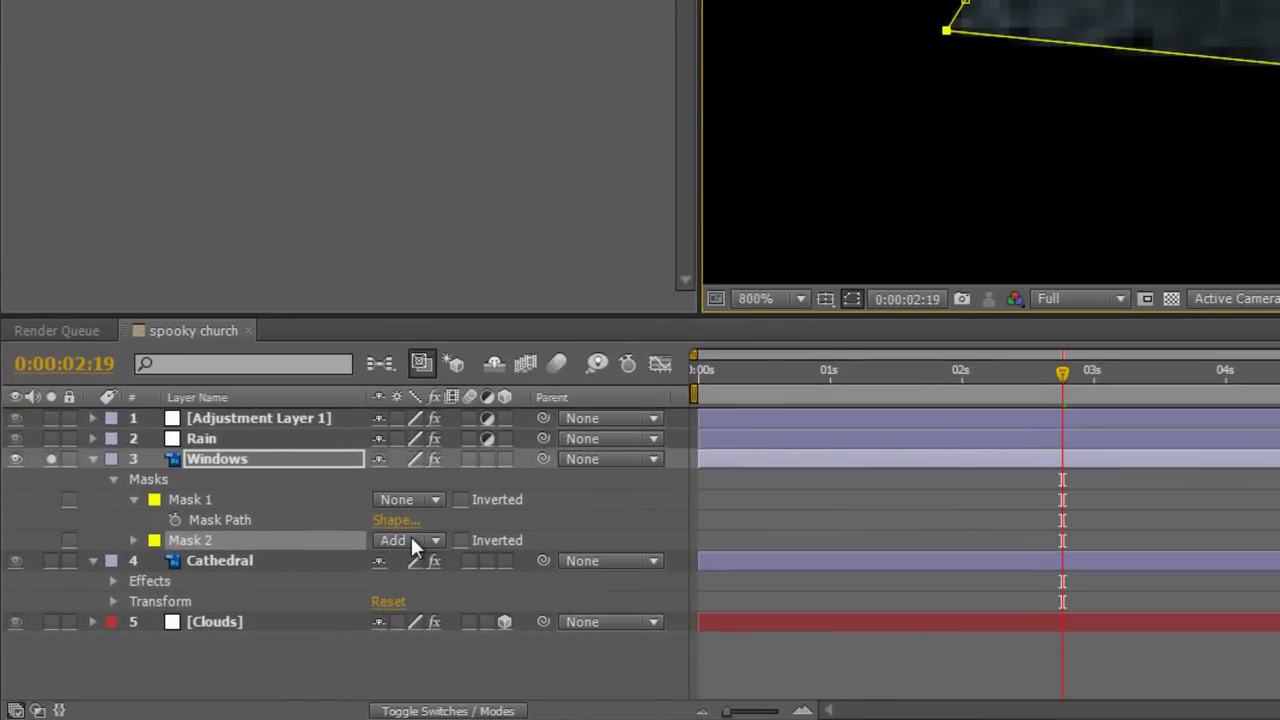
left_click(228, 619)
left_click(432, 357)
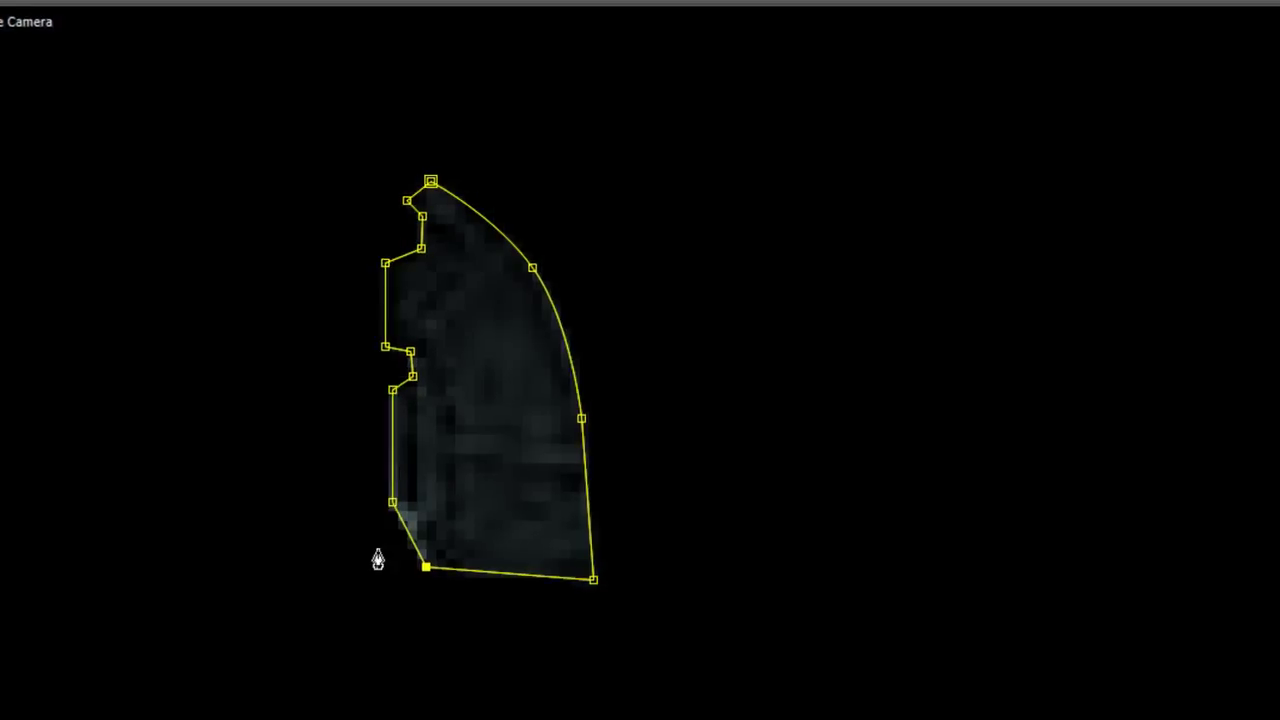
Switch Mask 2 and Mask 1 on the Windows layer to Add mode
left_click(226, 619)
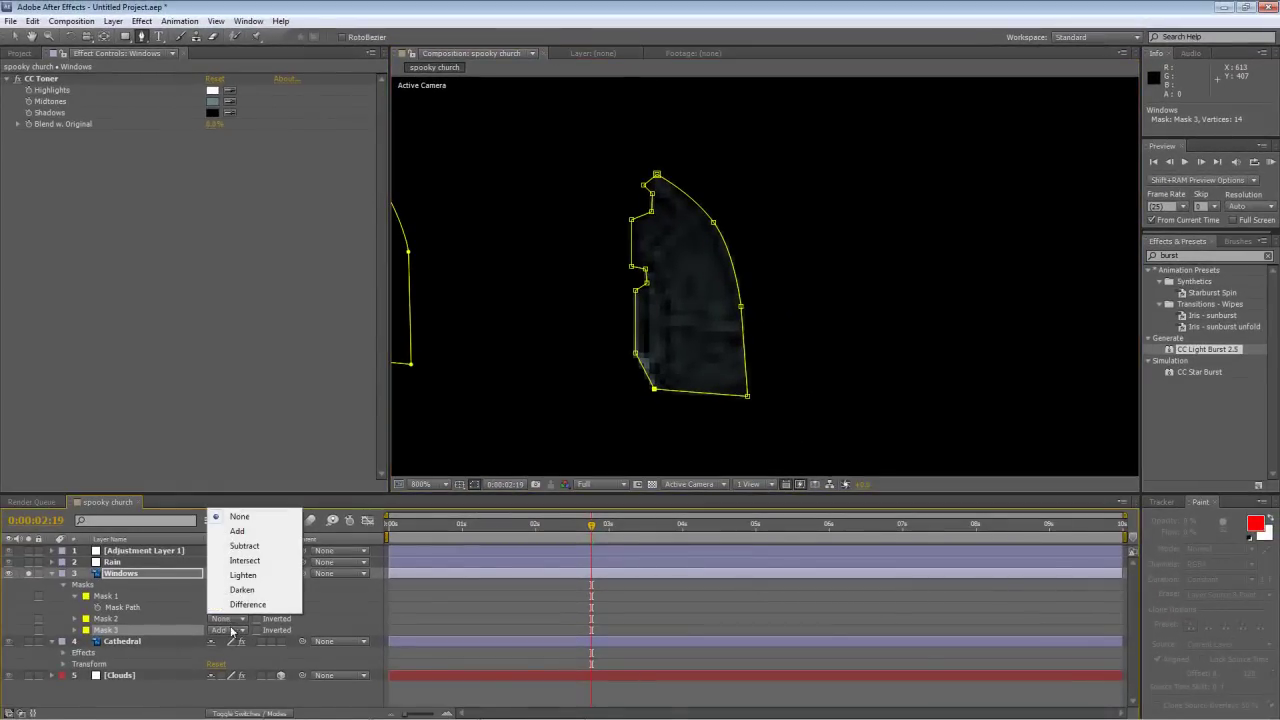
left_click(237, 531)
left_click(227, 596)
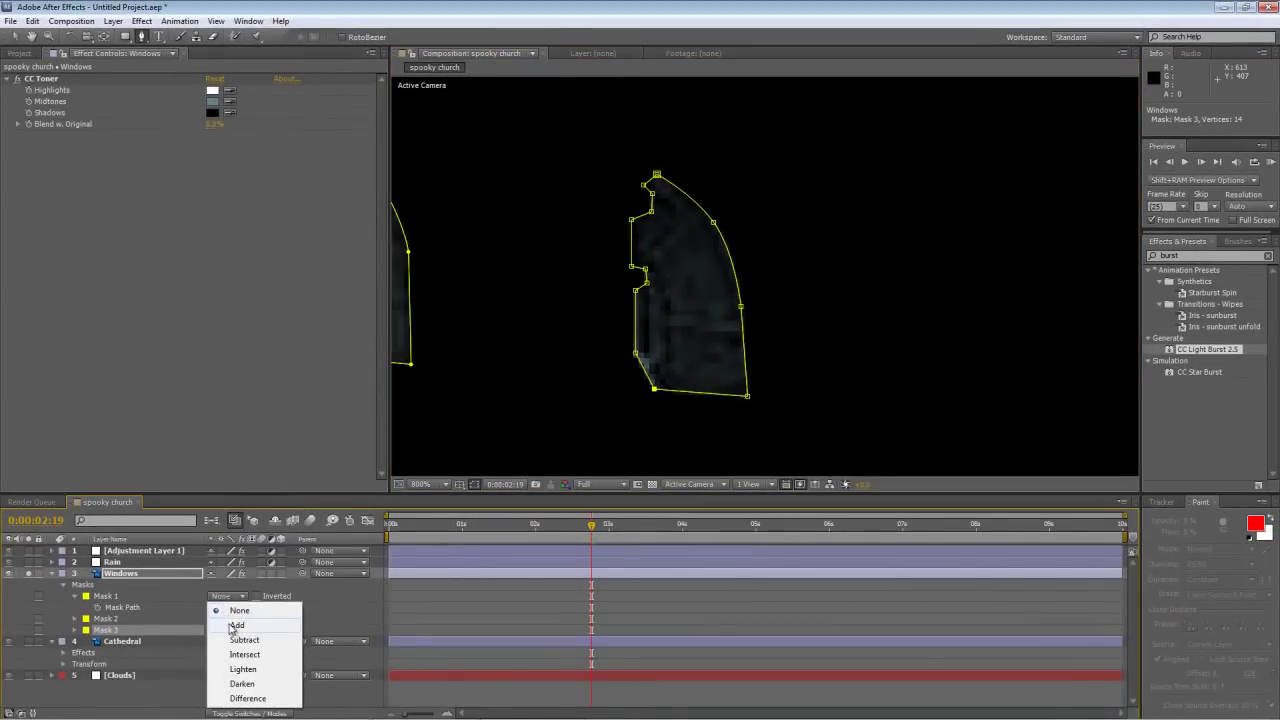
left_click(237, 619)
Pan the Composition view to frame the three windows and reselect the Windows layer
scroll(640, 262, "down", 6)
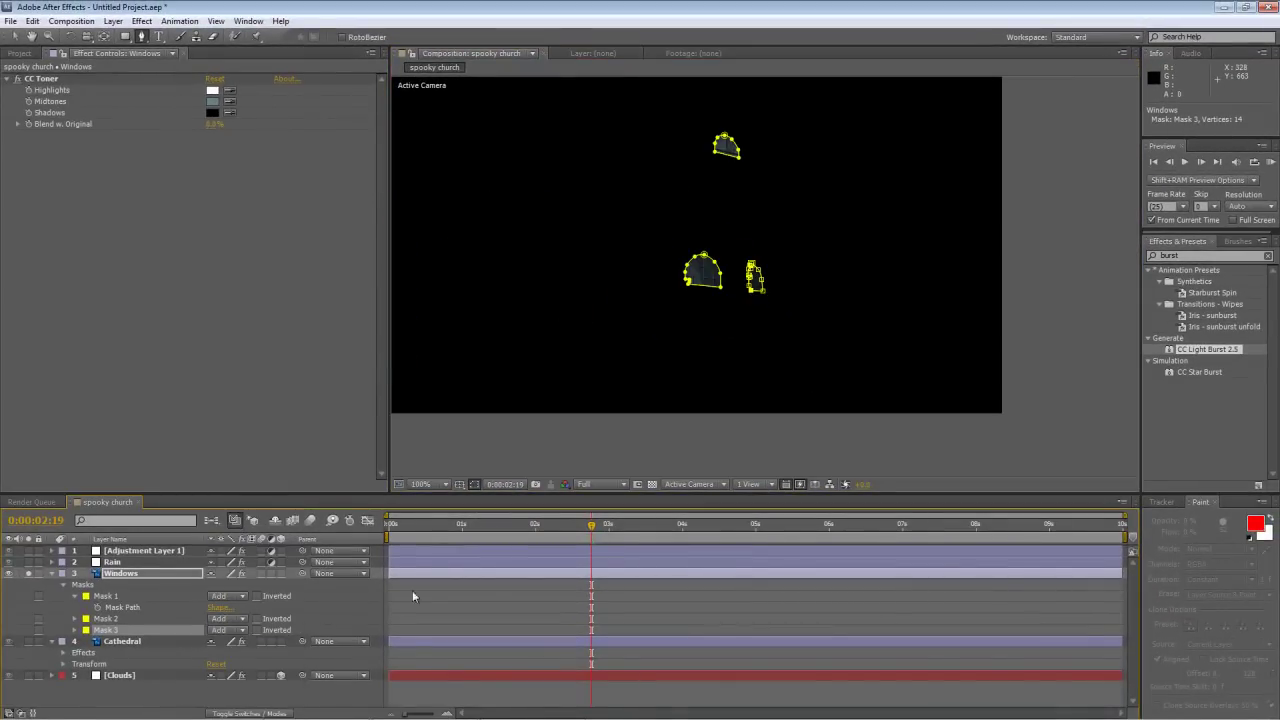
left_click(250, 697)
key("space")
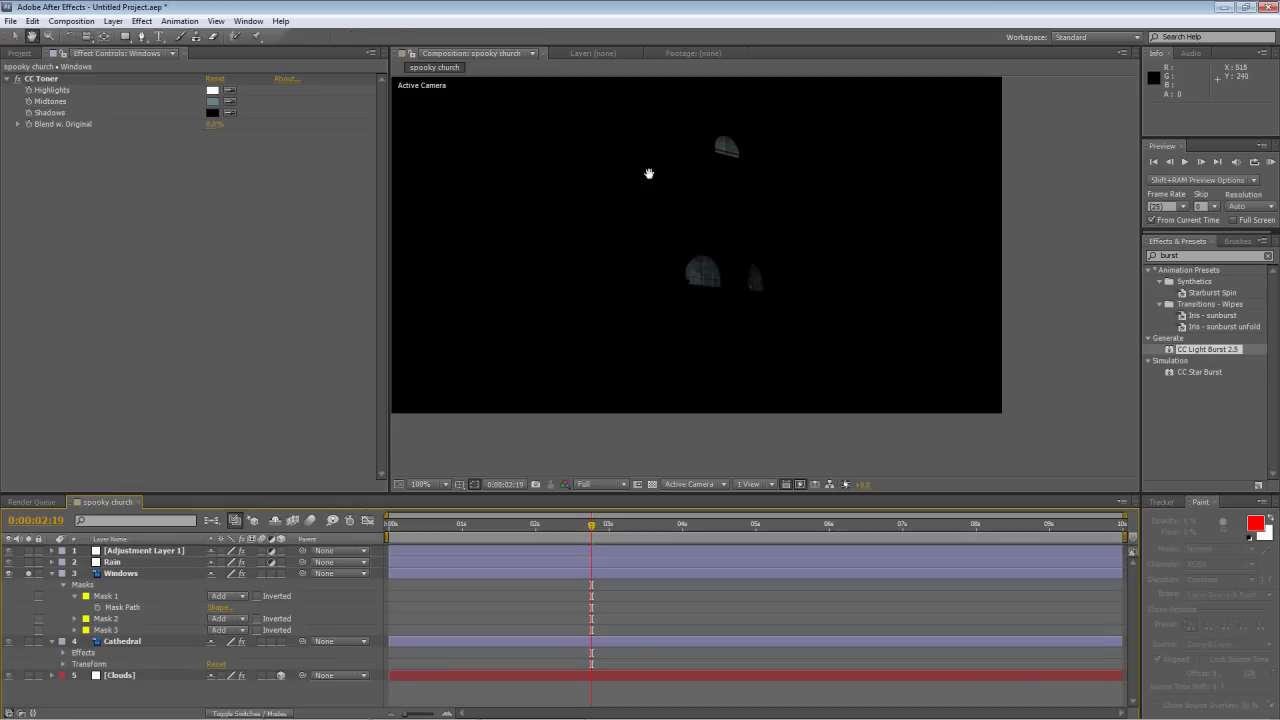
left_click_drag(649, 171, 712, 210)
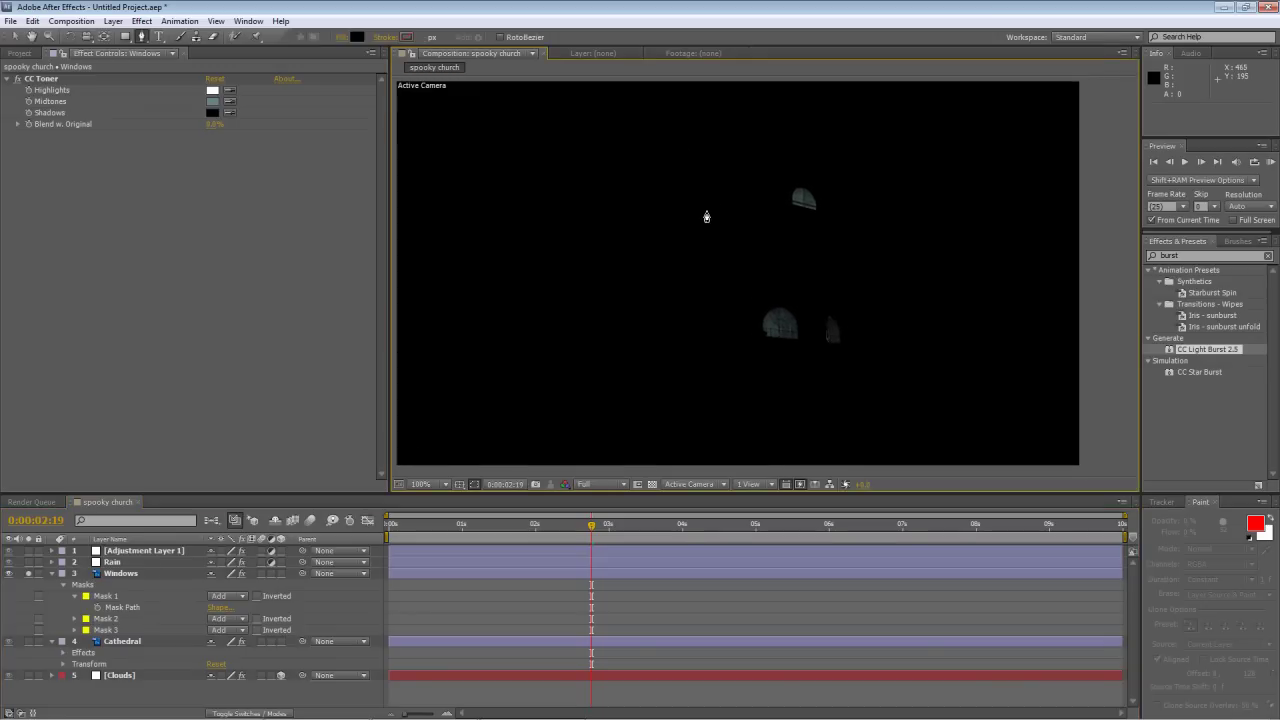
left_click(120, 573)
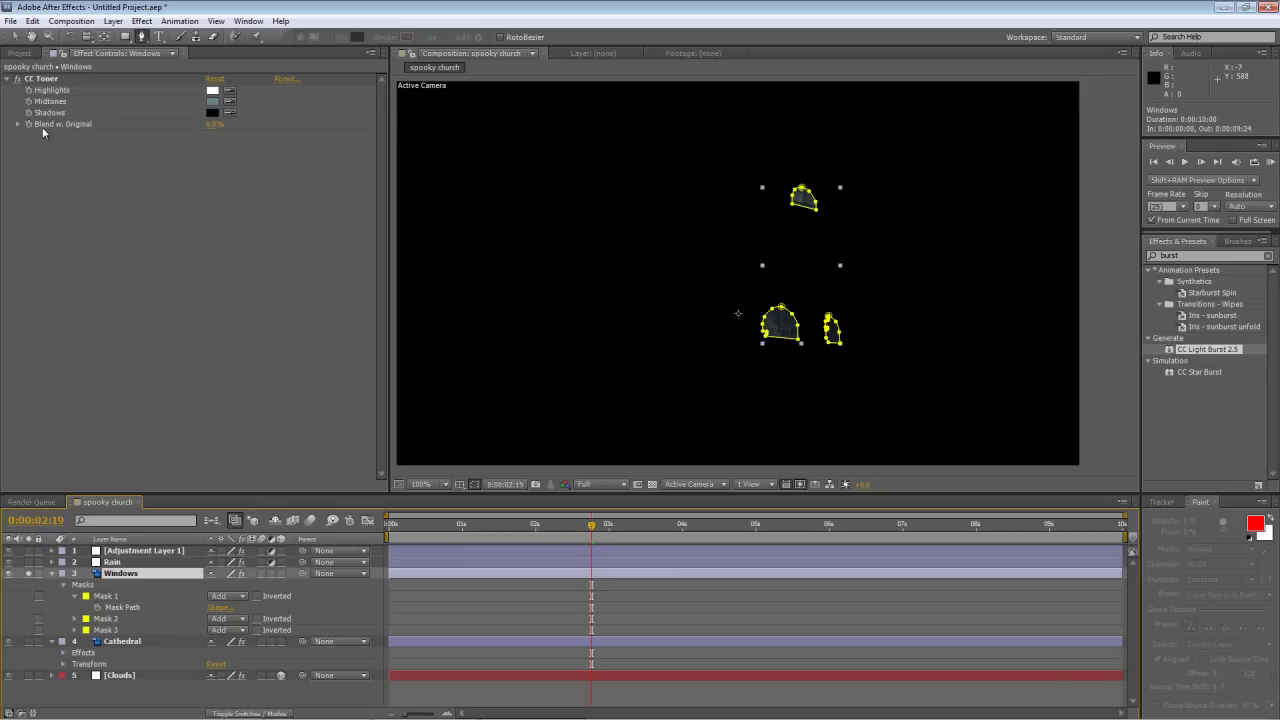
Set the CC Toner Midtones on Windows to bright orange FFAE00
left_click(42, 79)
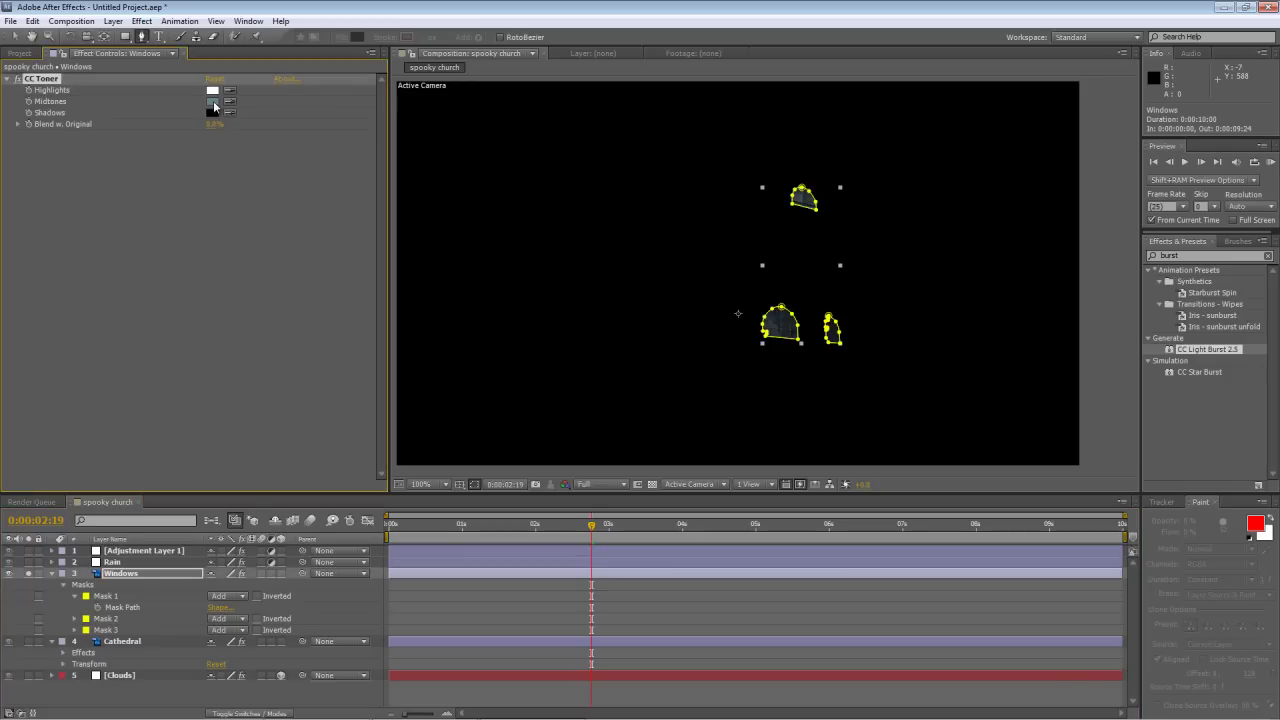
left_click(213, 101)
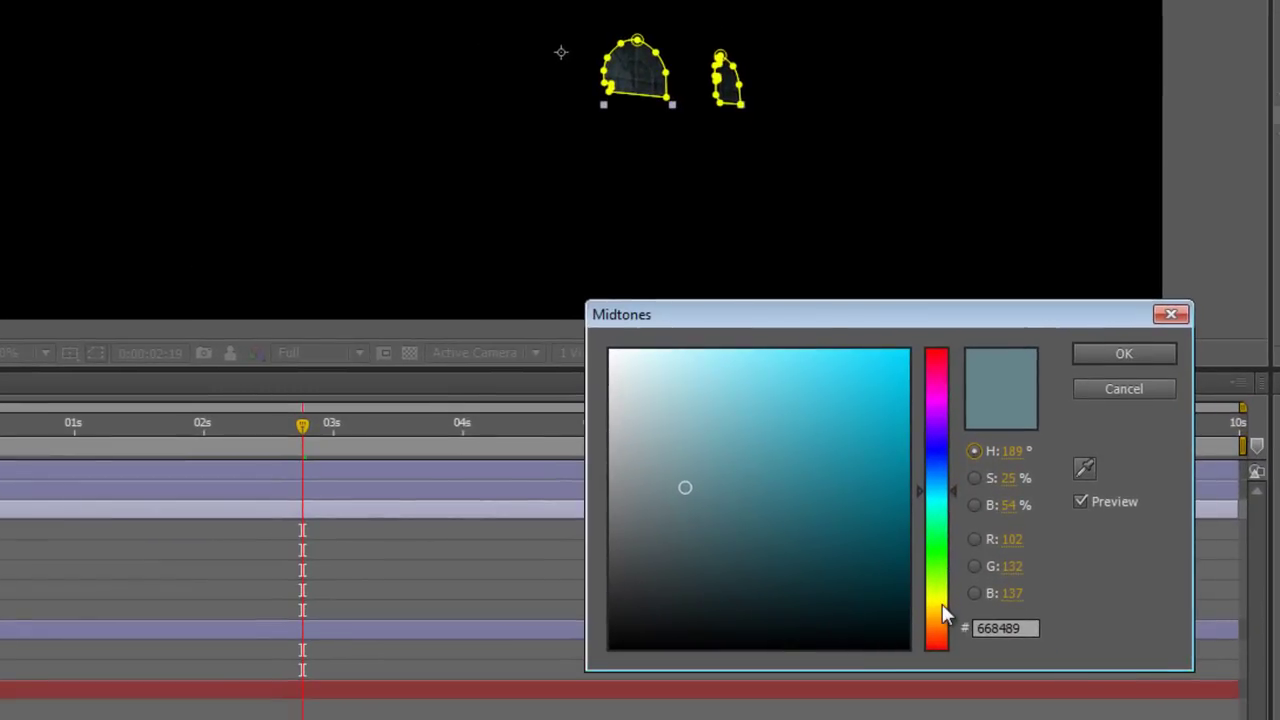
left_click(938, 613)
left_click(829, 455)
left_click_drag(829, 455, 951, 348)
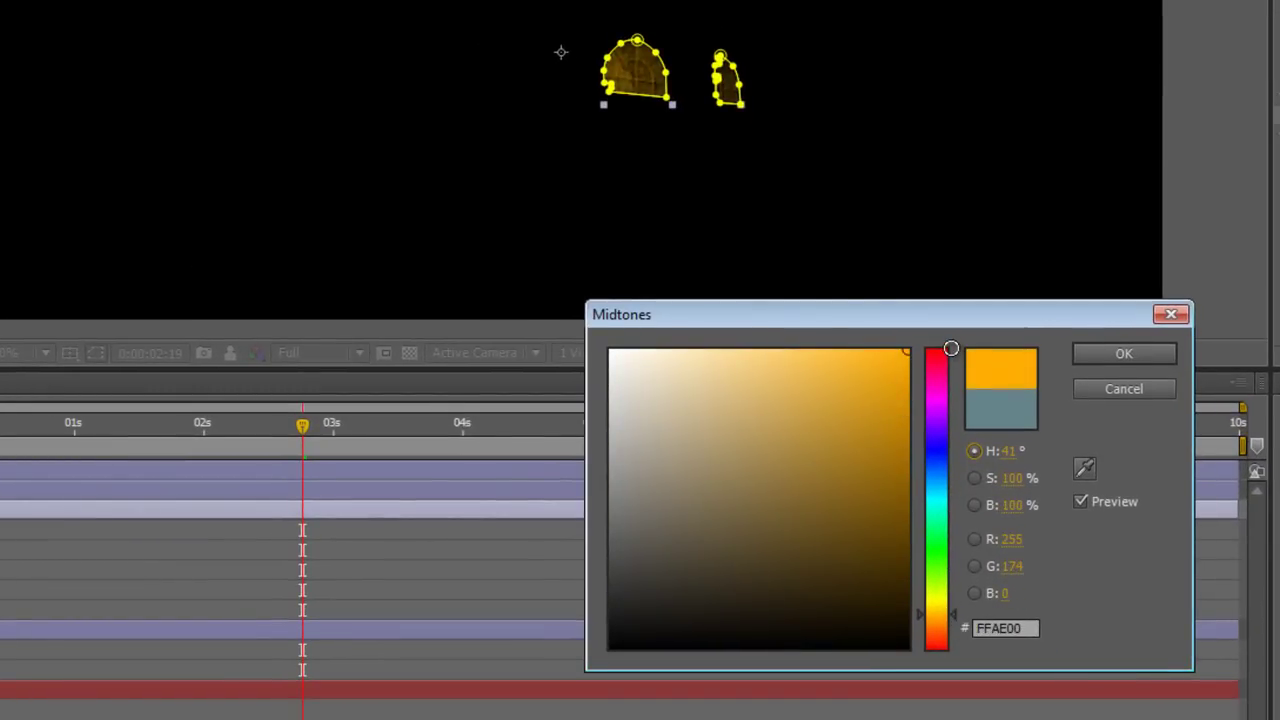
left_click(1126, 354)
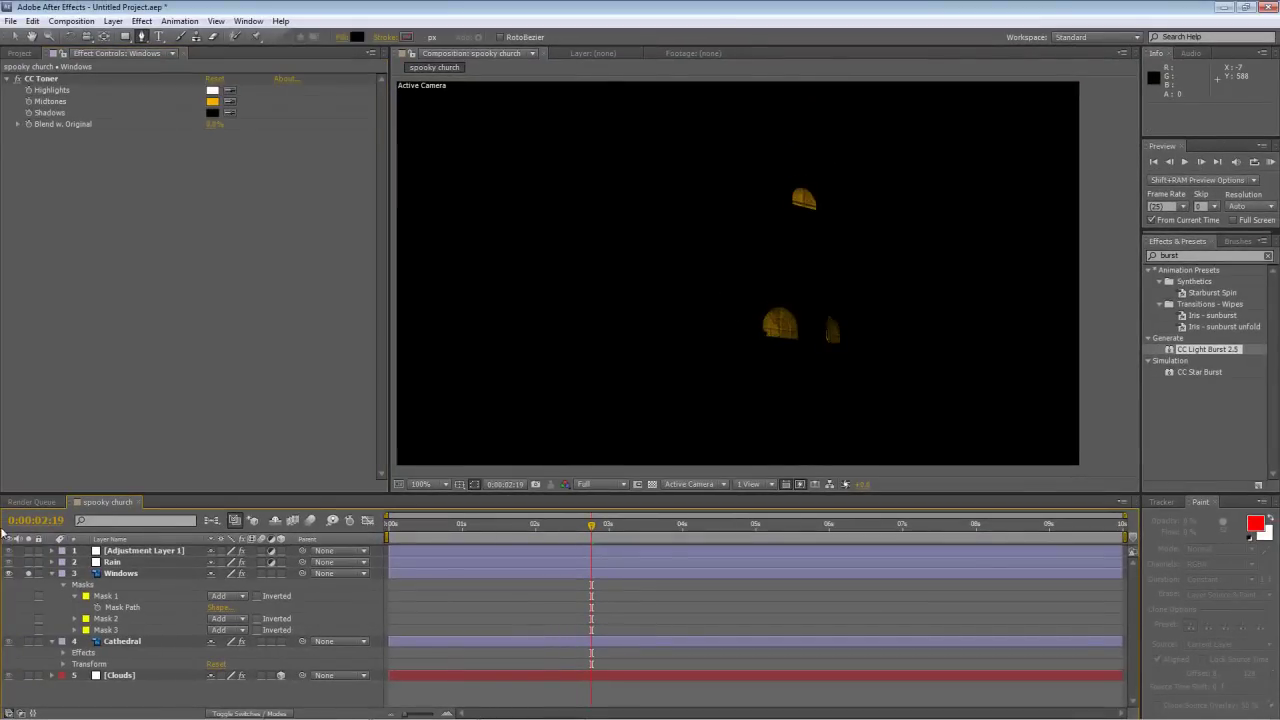
Unsolo Windows to show the full composite, then duplicate the Windows layer
left_click(29, 574)
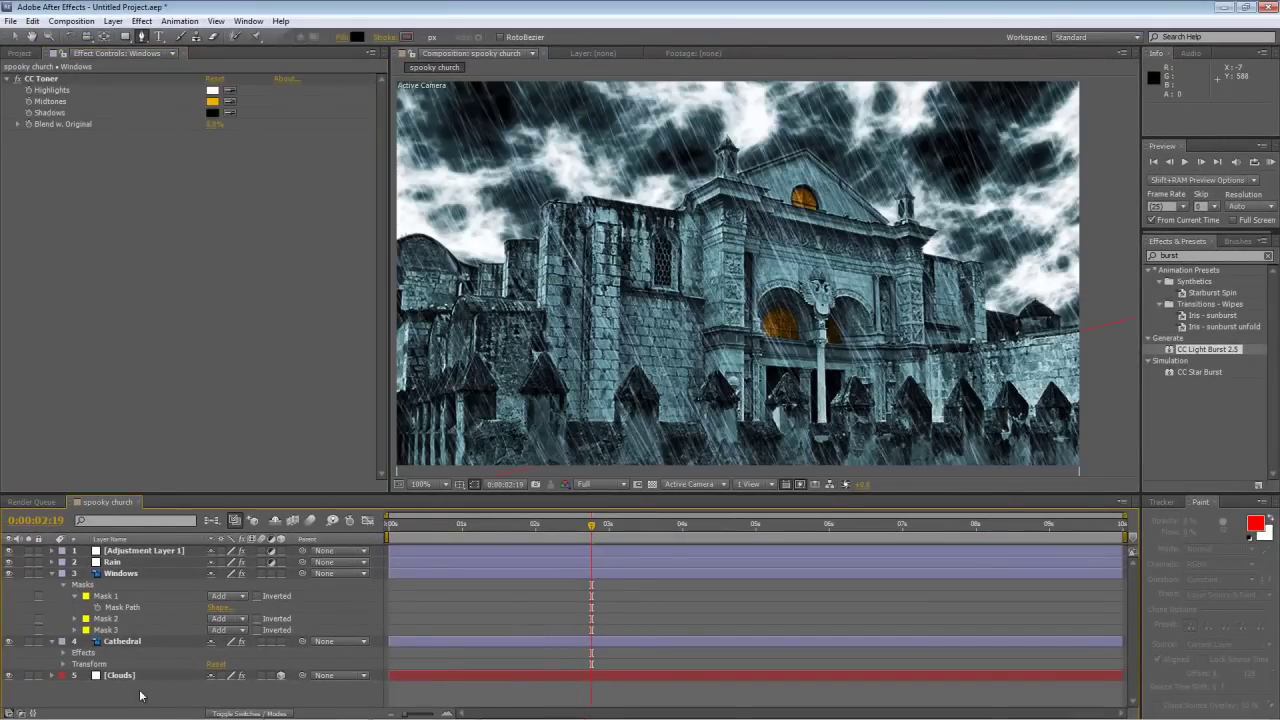
key("period")
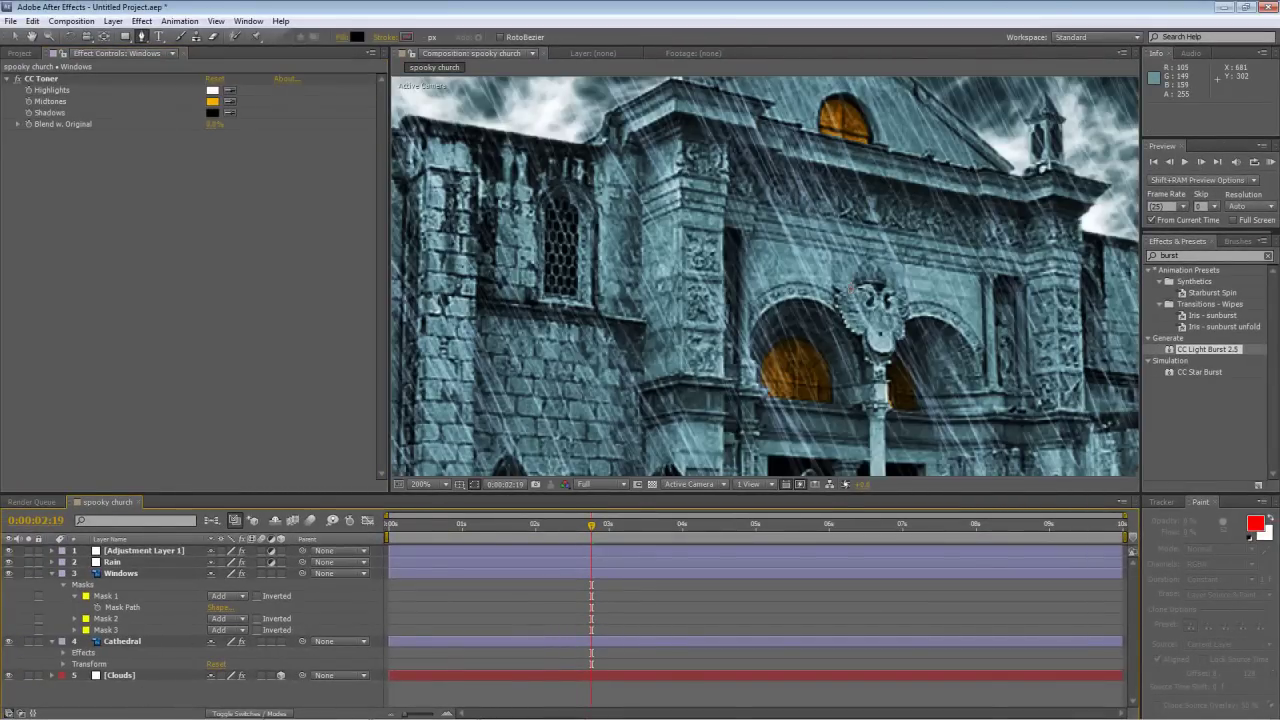
key("comma")
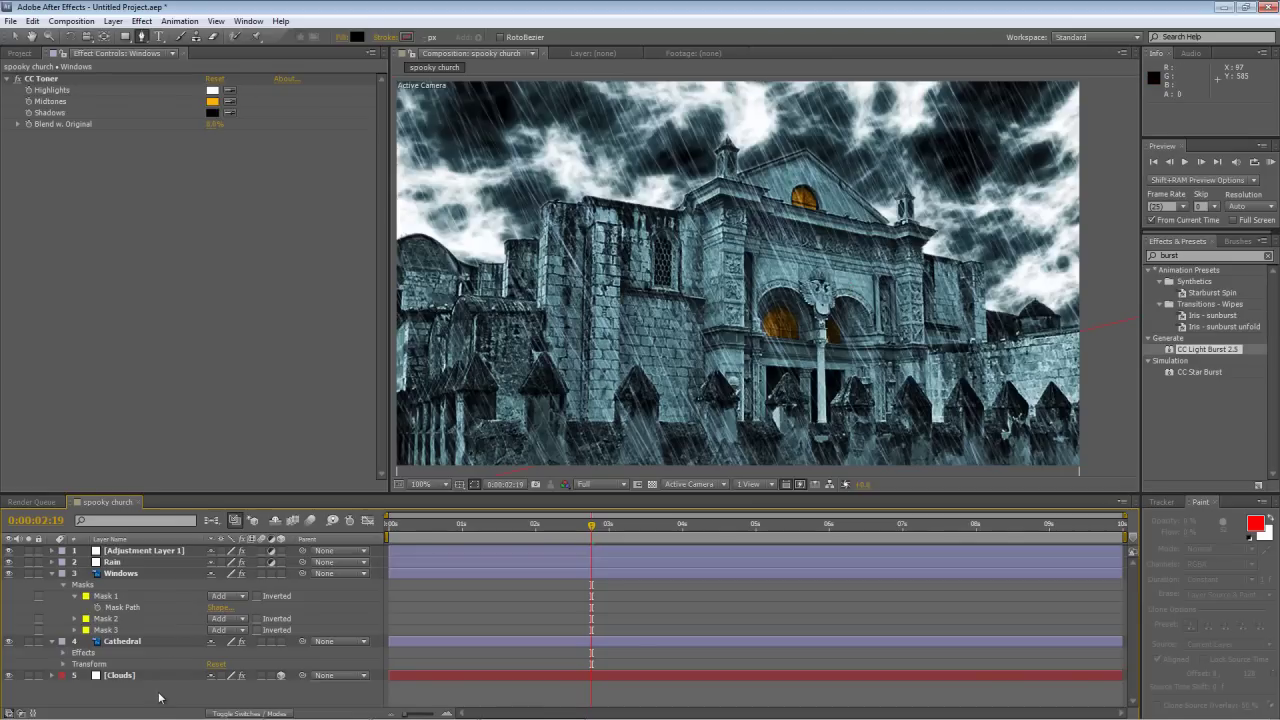
left_click(52, 575)
left_click(118, 576)
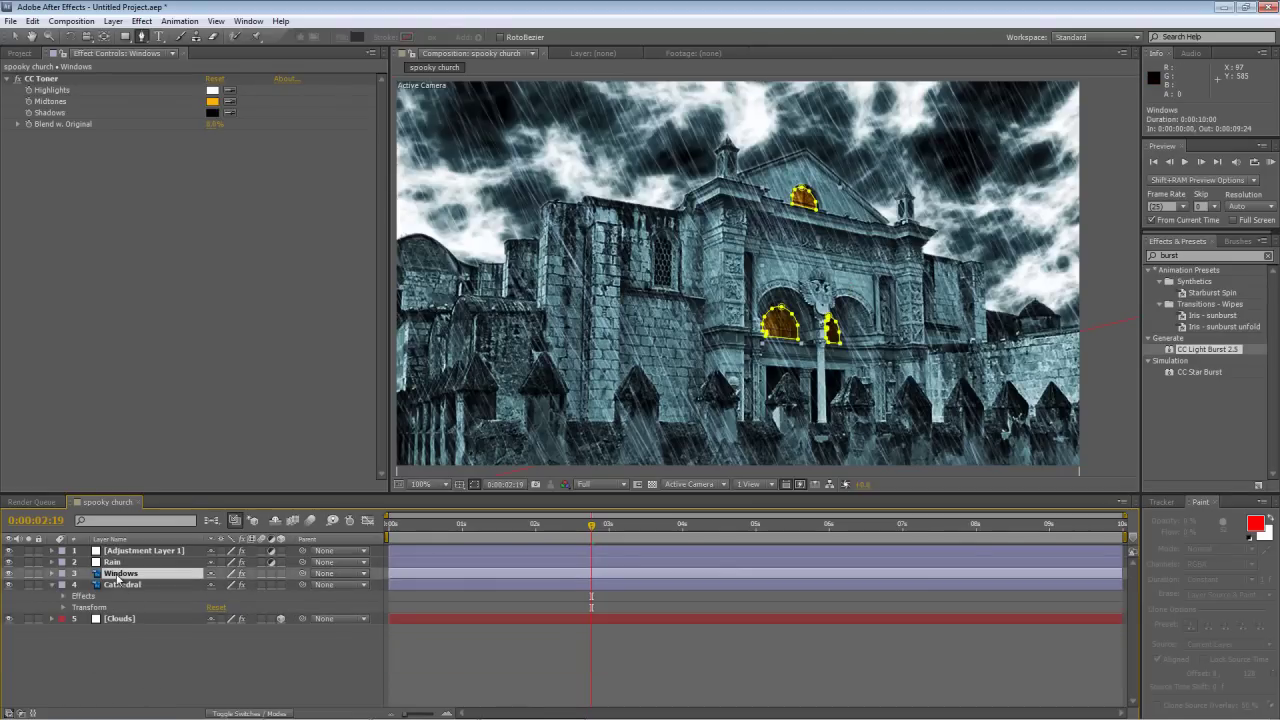
key("ctrl+d")
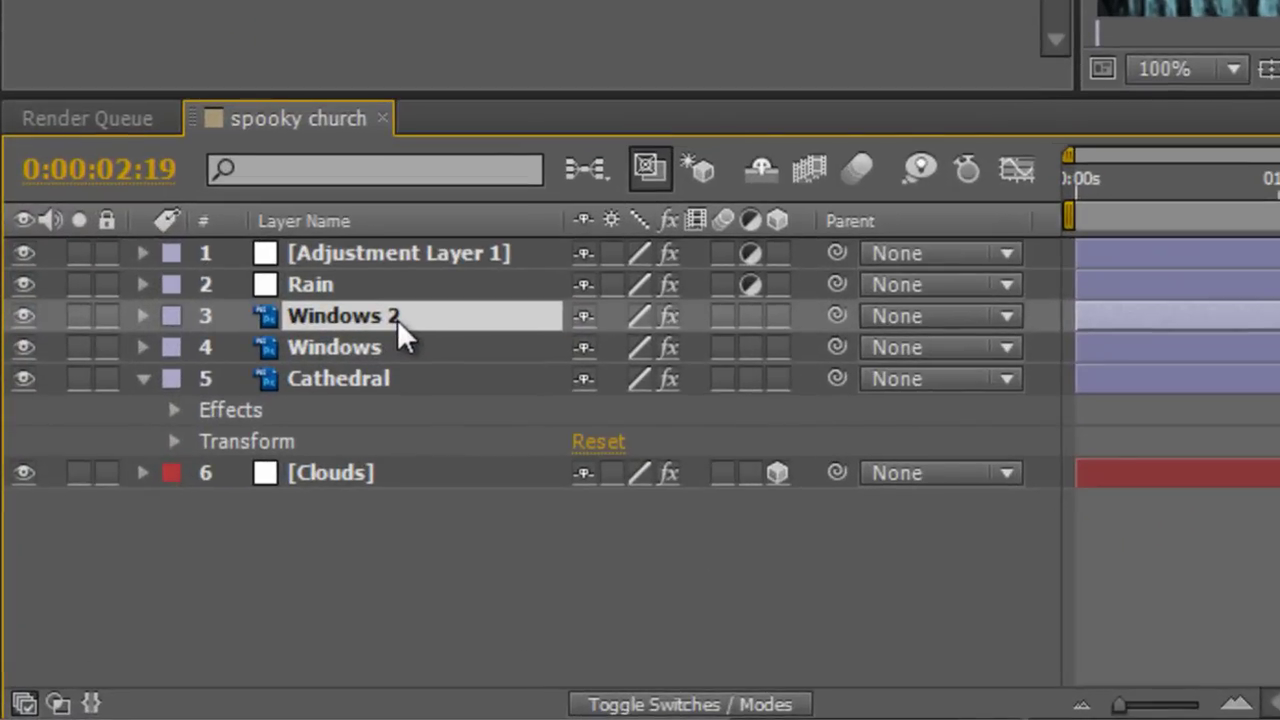
Rename Windows 2 to Candle Light, solo it, and zoom the viewer to 200%
key("Return")
type("C")
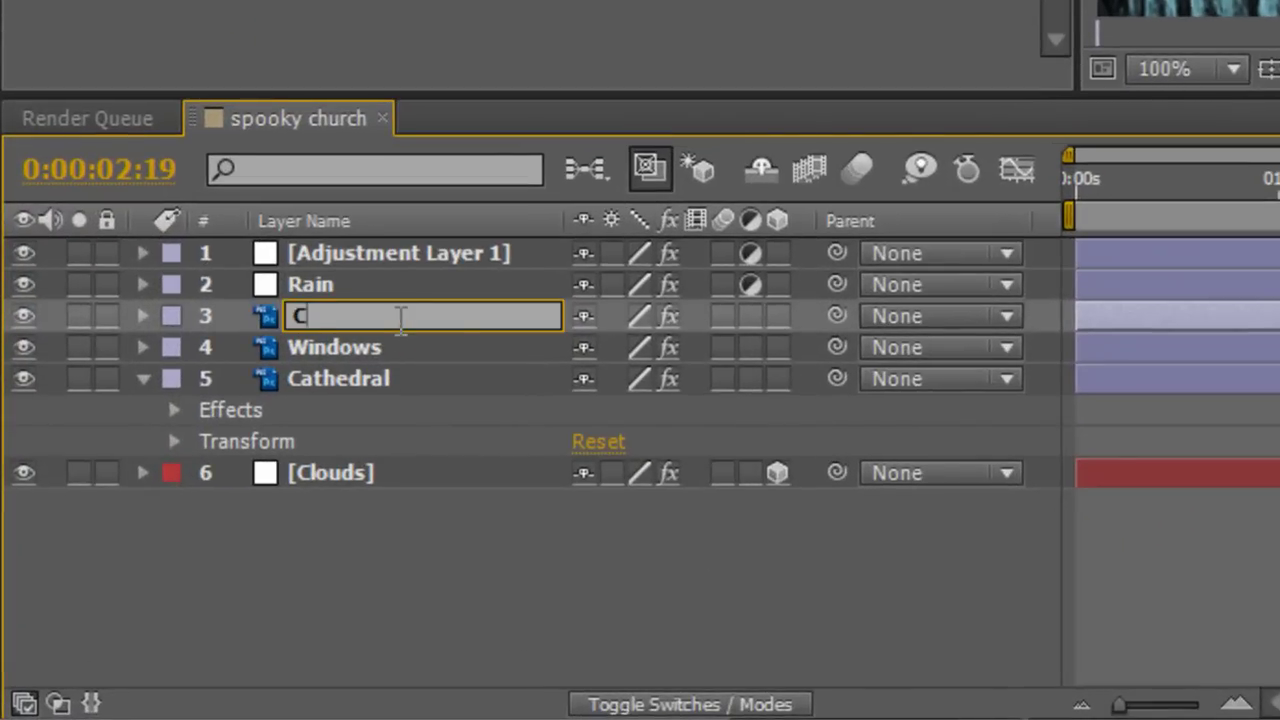
type("andle Light")
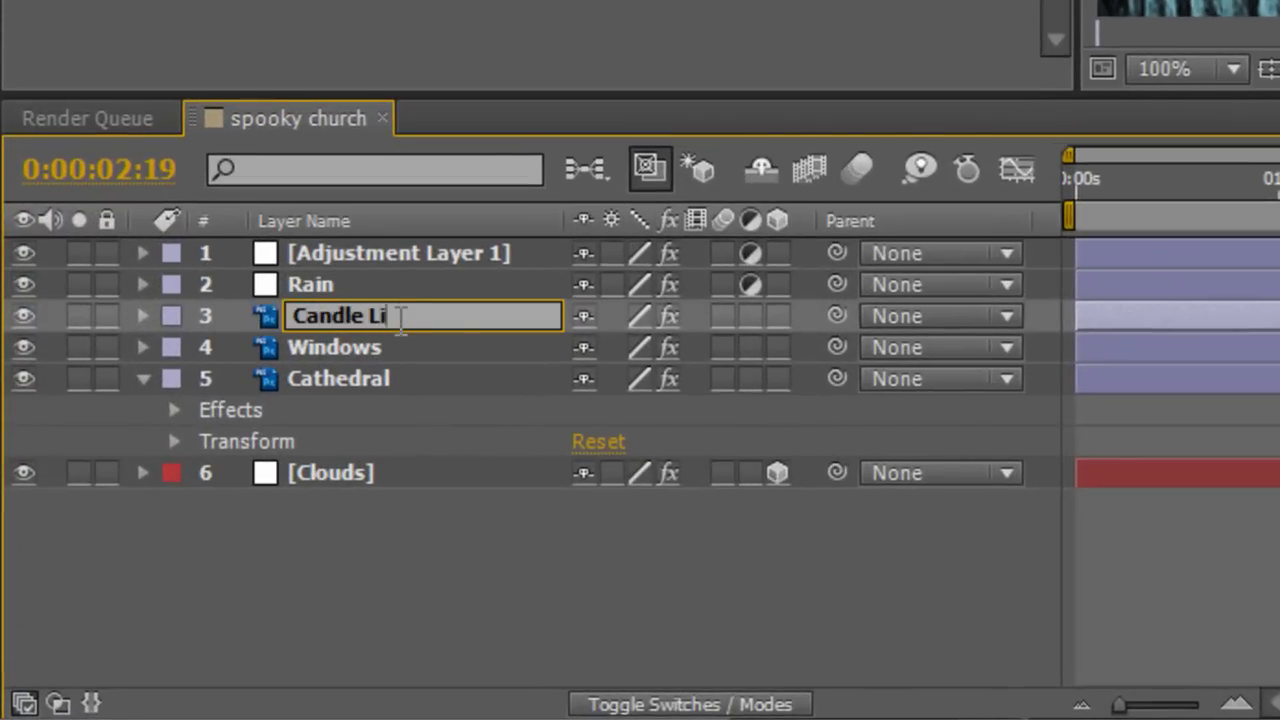
left_click(544, 551)
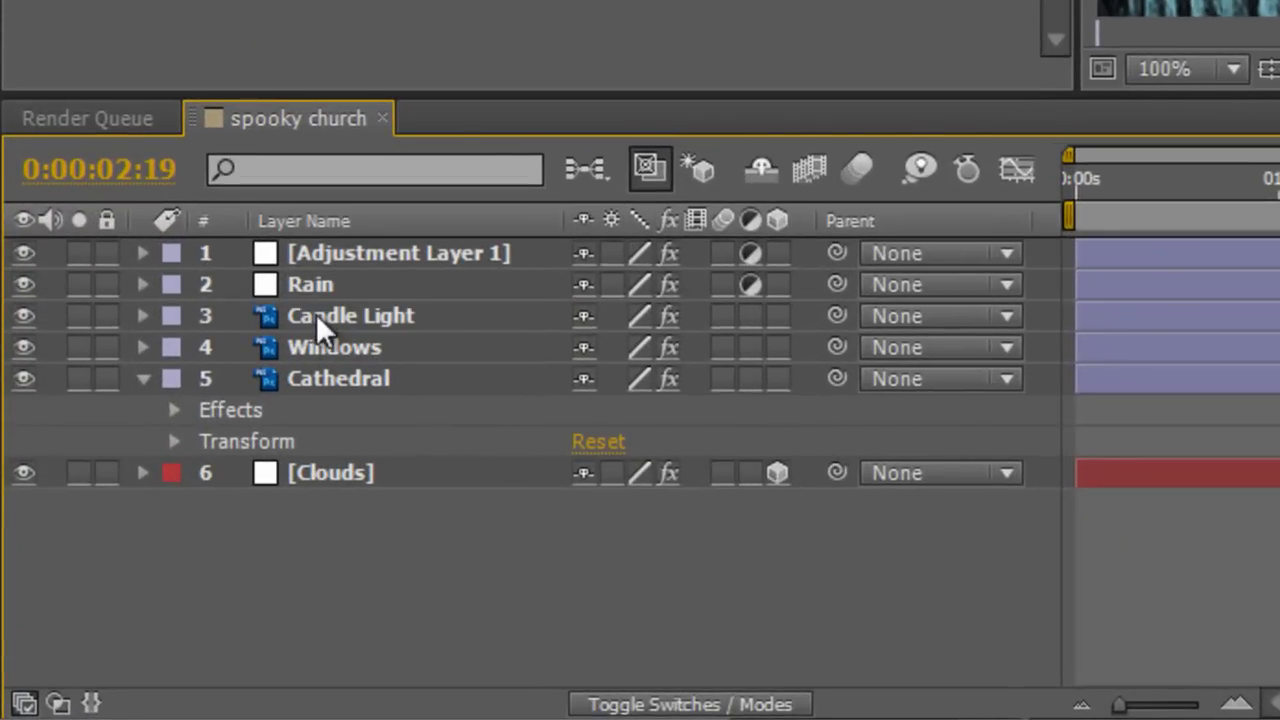
left_click(316, 313)
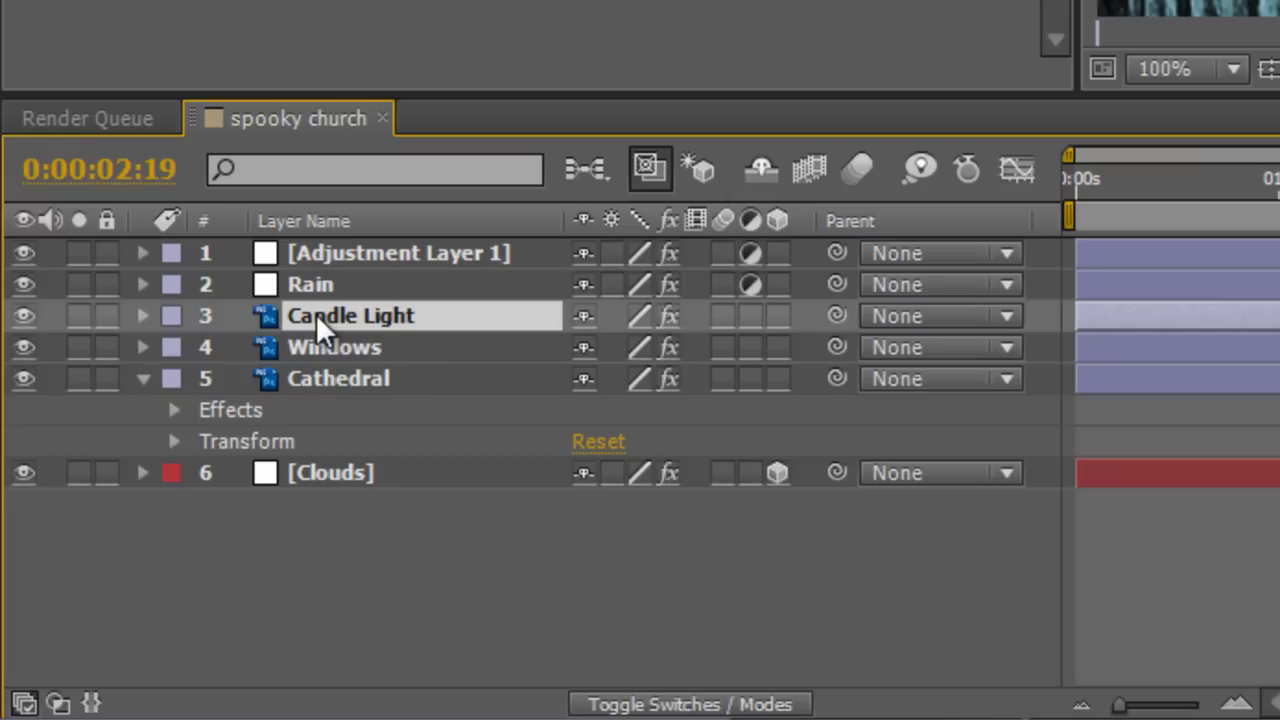
left_click(78, 316)
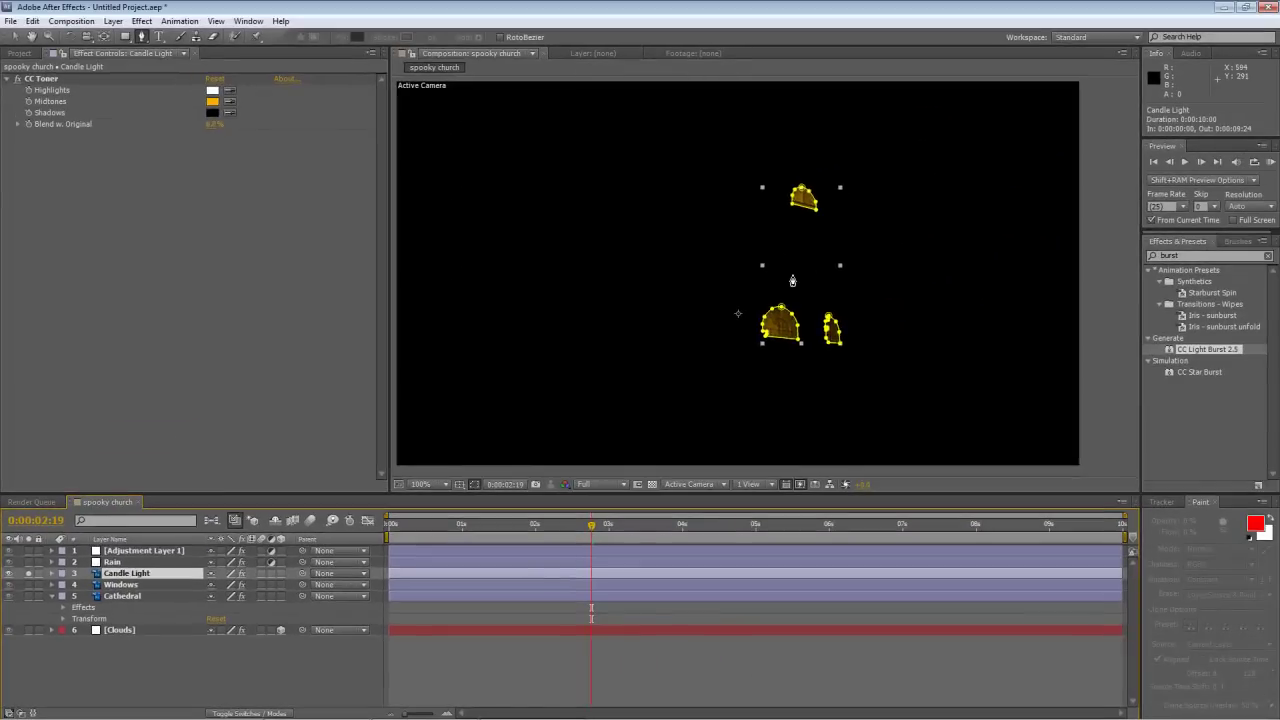
scroll(793, 281, "up", 2)
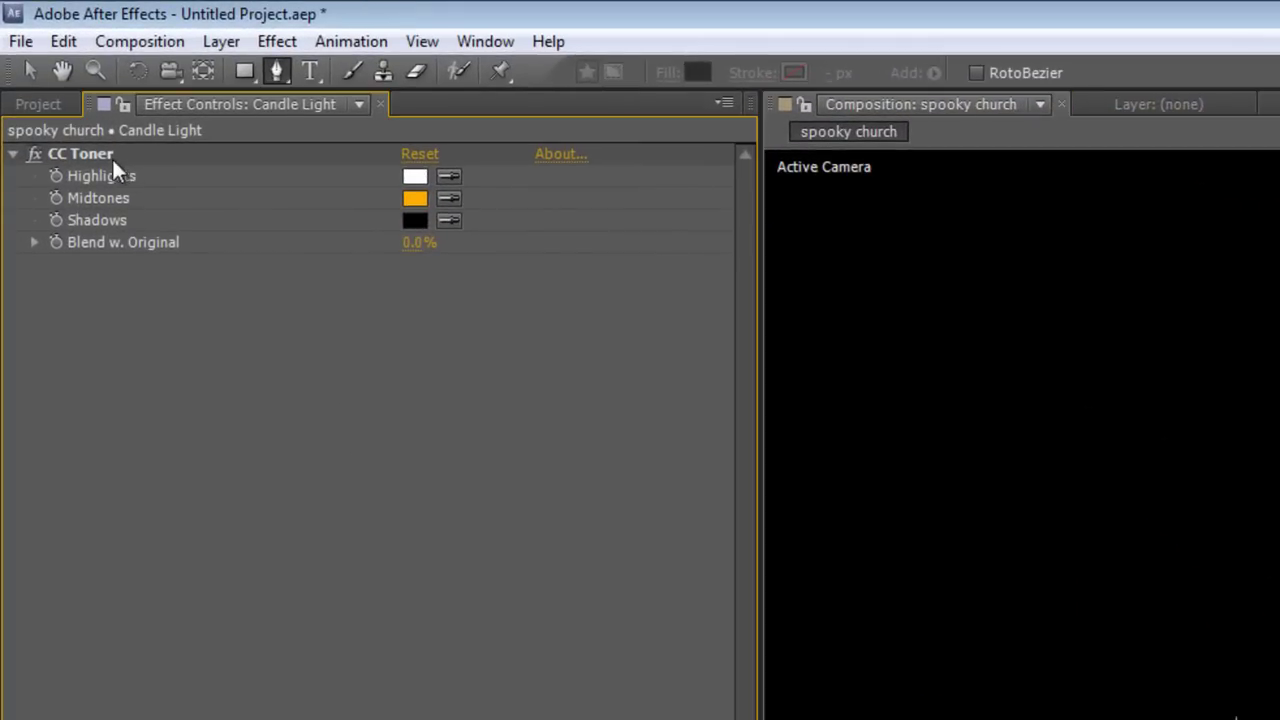
Delete CC Toner from Candle Light and apply CC Light Burst 2.5 via a 'cc light' search
left_click(104, 153)
key("Delete")
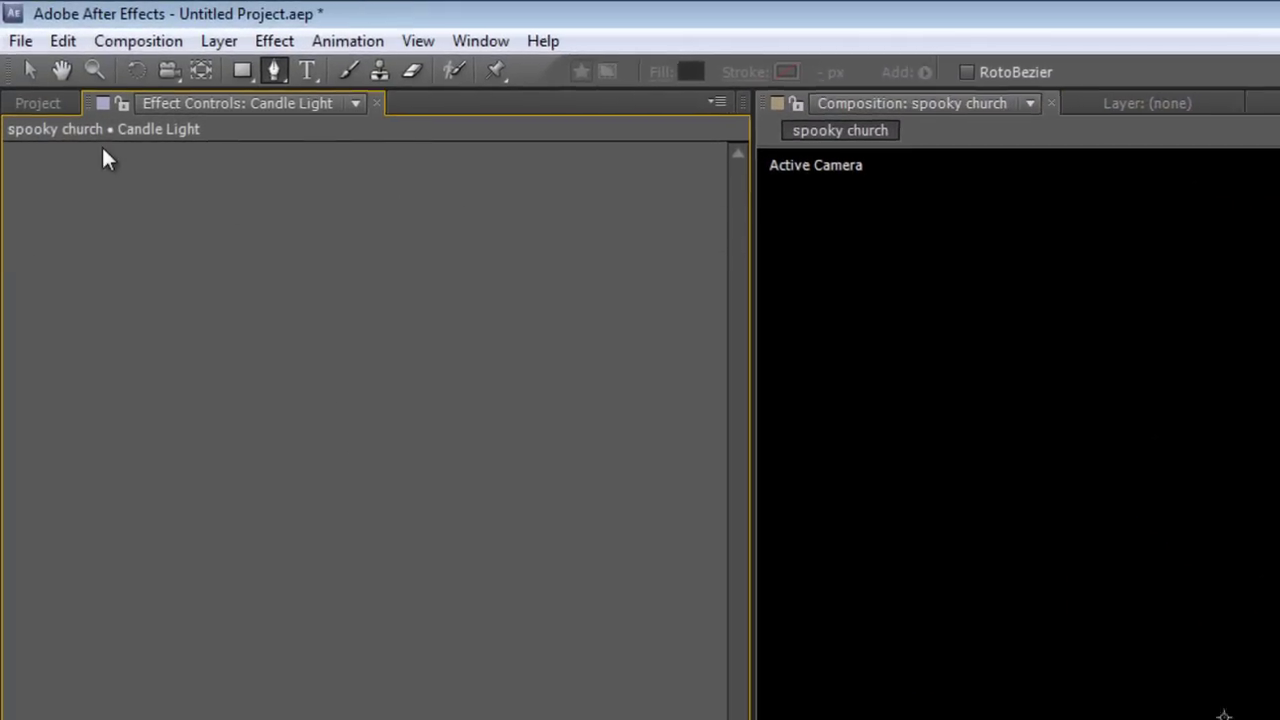
key("ctrl+5")
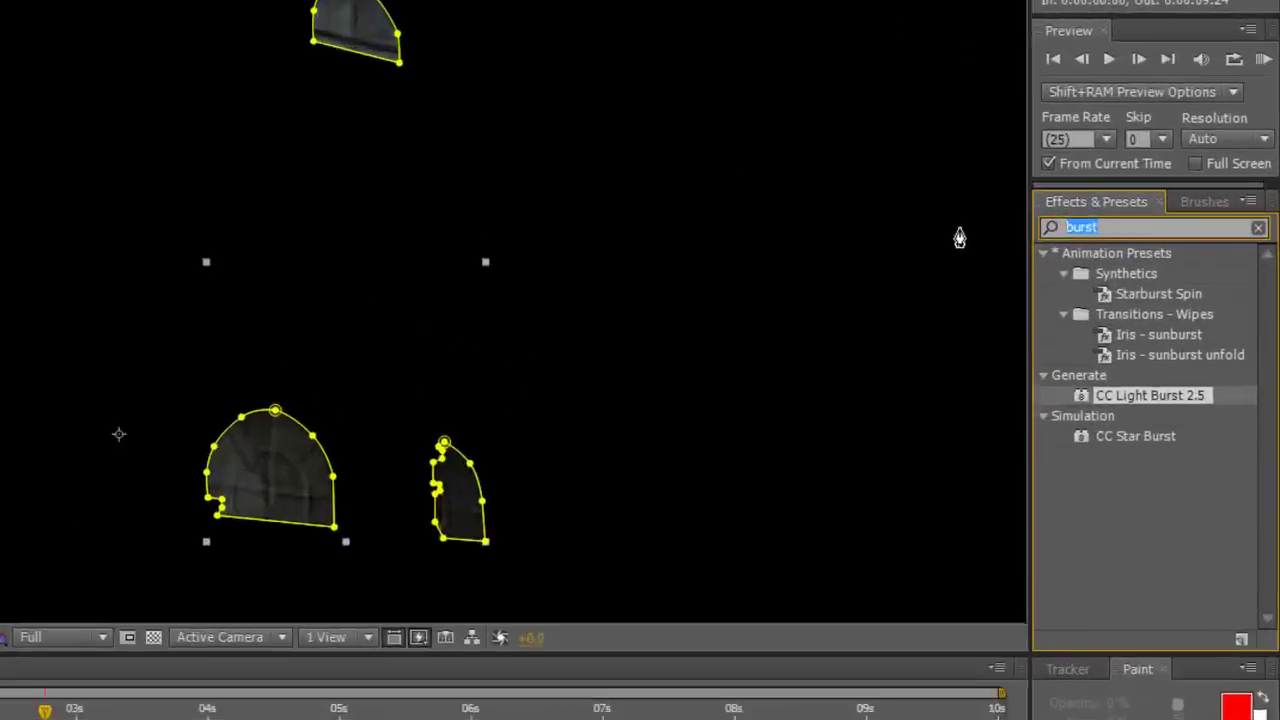
type("cc light")
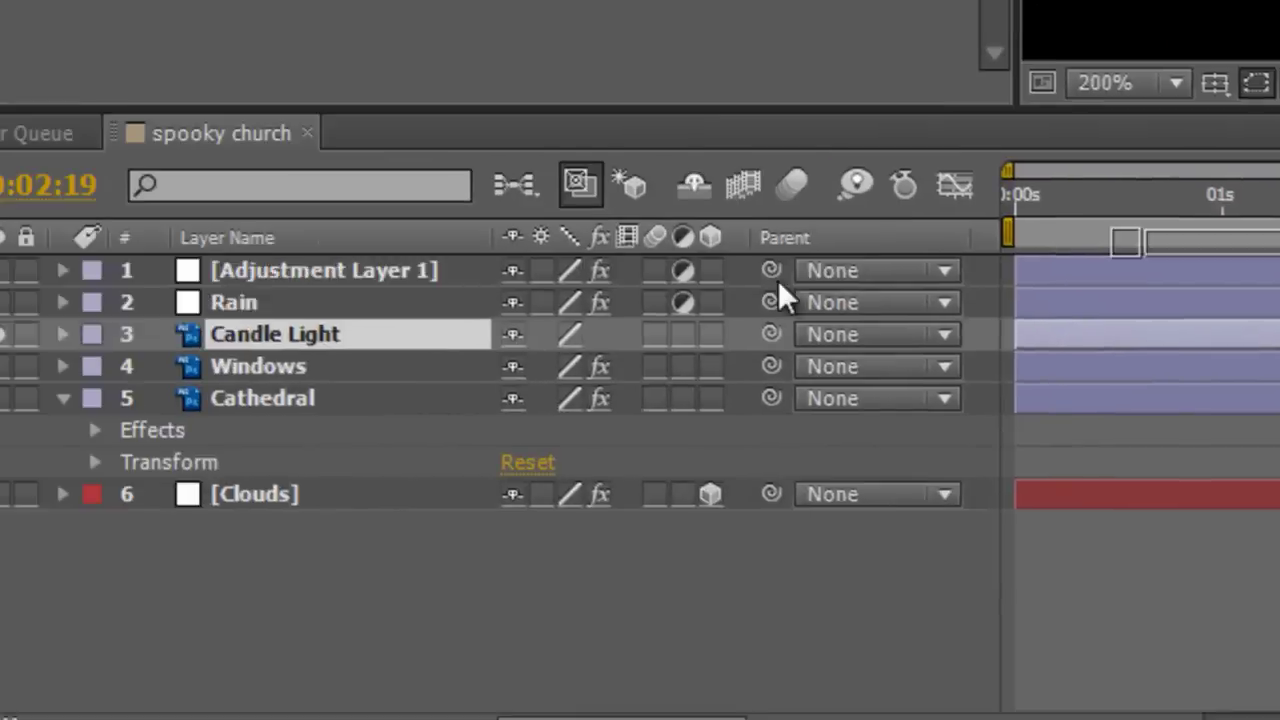
key("Return")
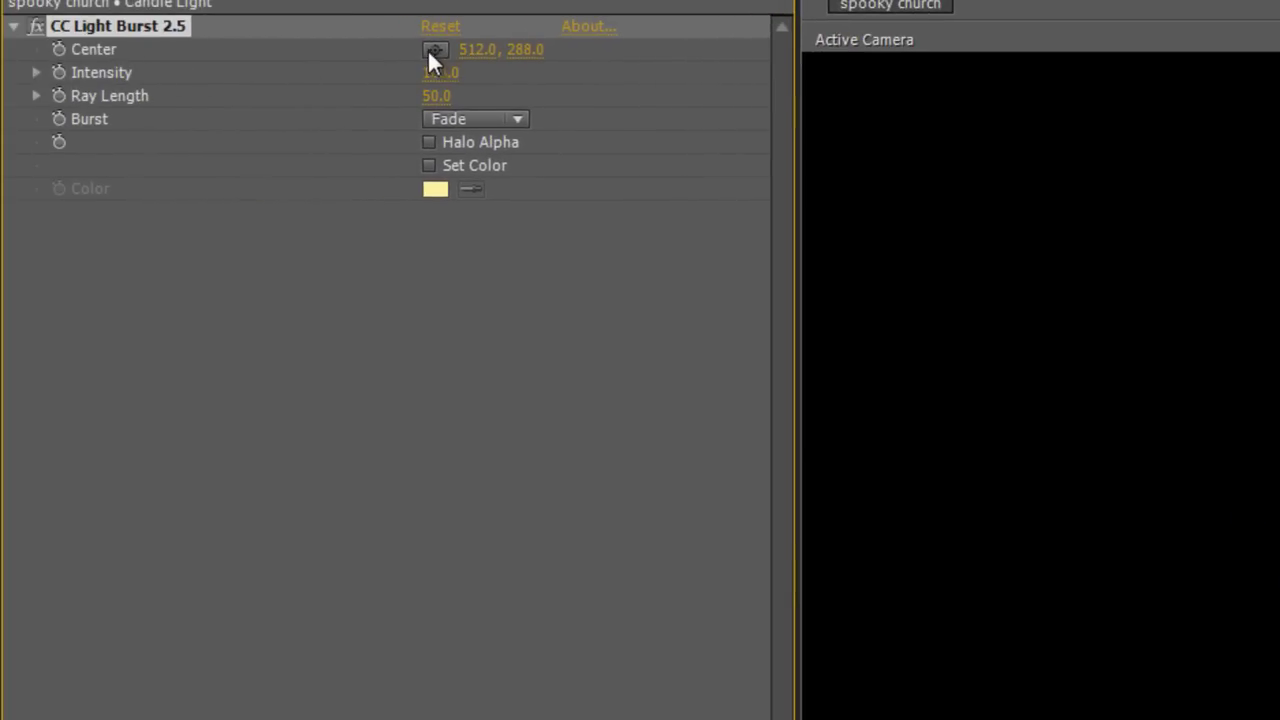
Place the light burst centre at 484, 293 and set the Burst style to Center
left_click(431, 51)
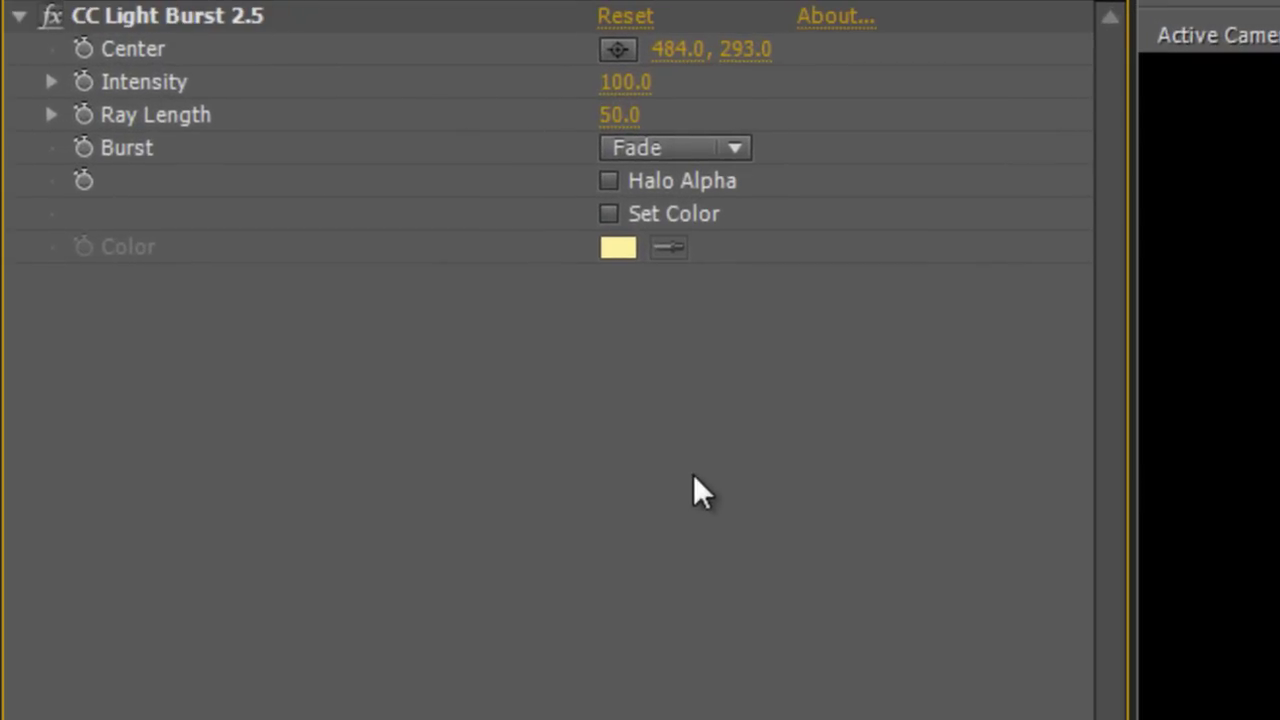
left_click(656, 155)
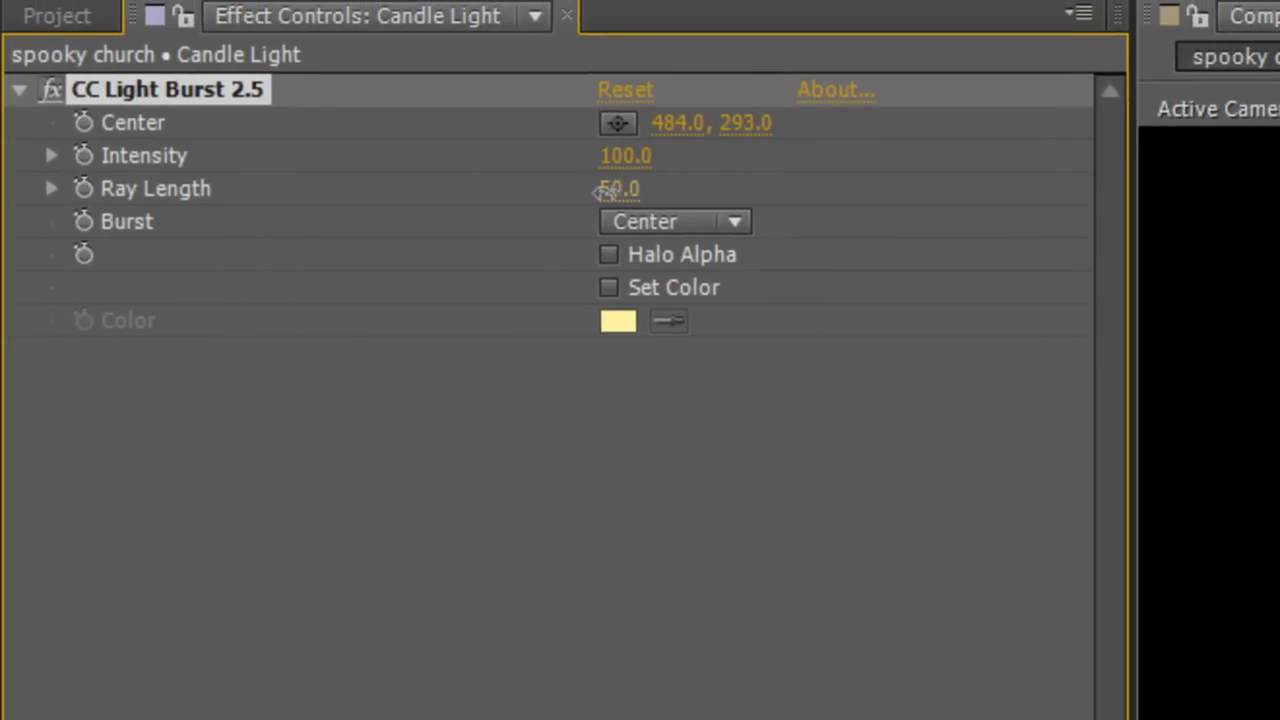
Set Ray Length to 70 and enable Set Color with an orange around F9A849
left_click_drag(601, 190, 640, 190)
left_click(687, 504)
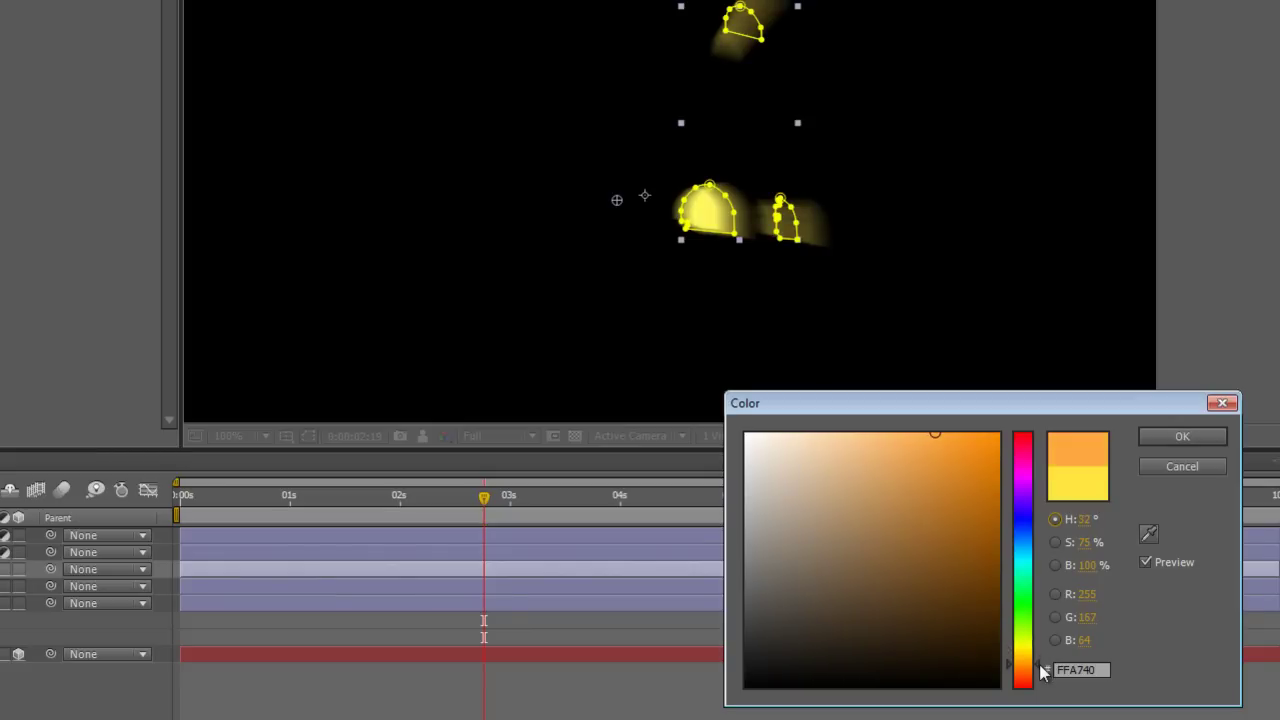
mouse_move(955, 468)
left_mouse_down()
mouse_move(903, 434)
mouse_move(932, 435)
left_mouse_up()
left_click(1192, 440)
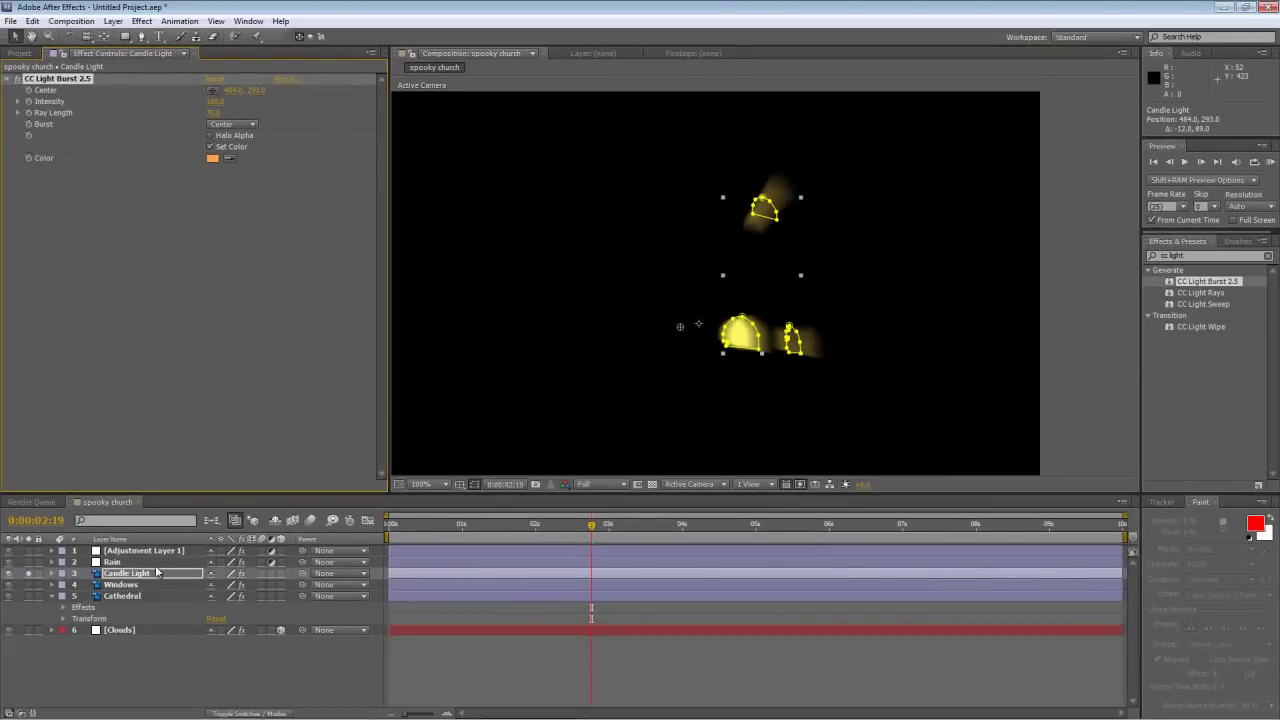
Set the Candle Light layer's blending mode to Hard Light
left_click(28, 573)
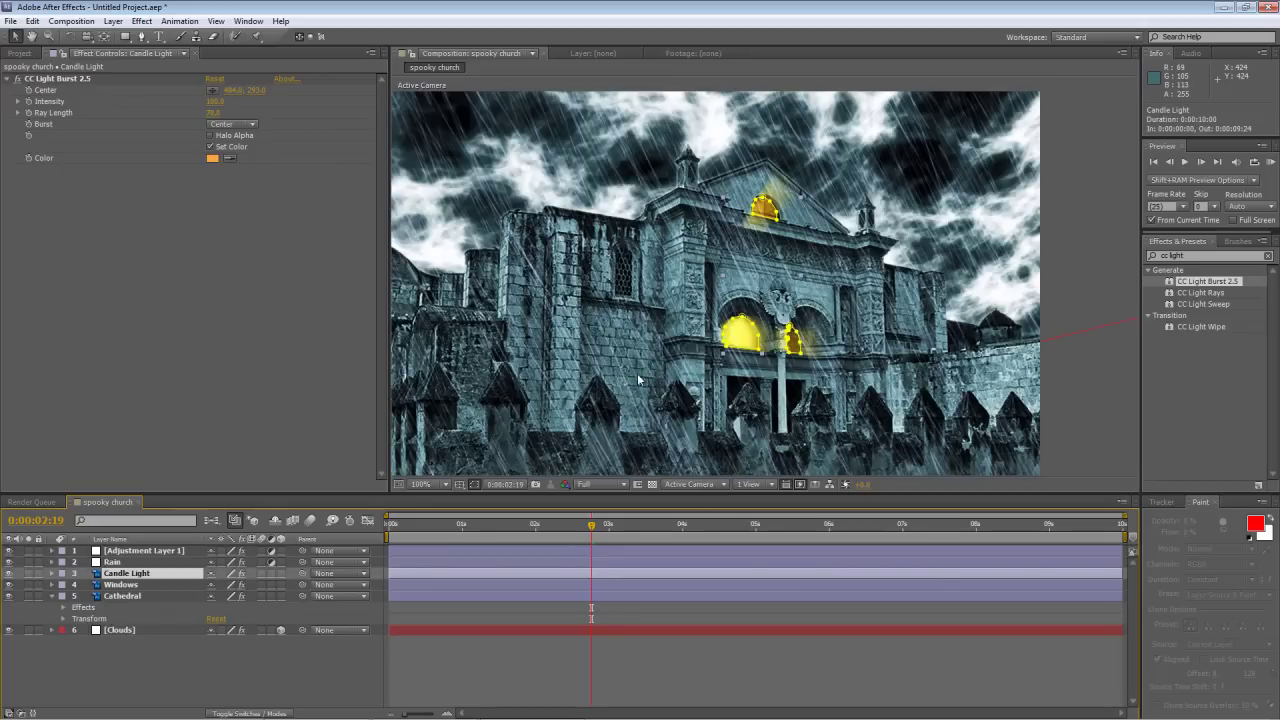
left_click(177, 663)
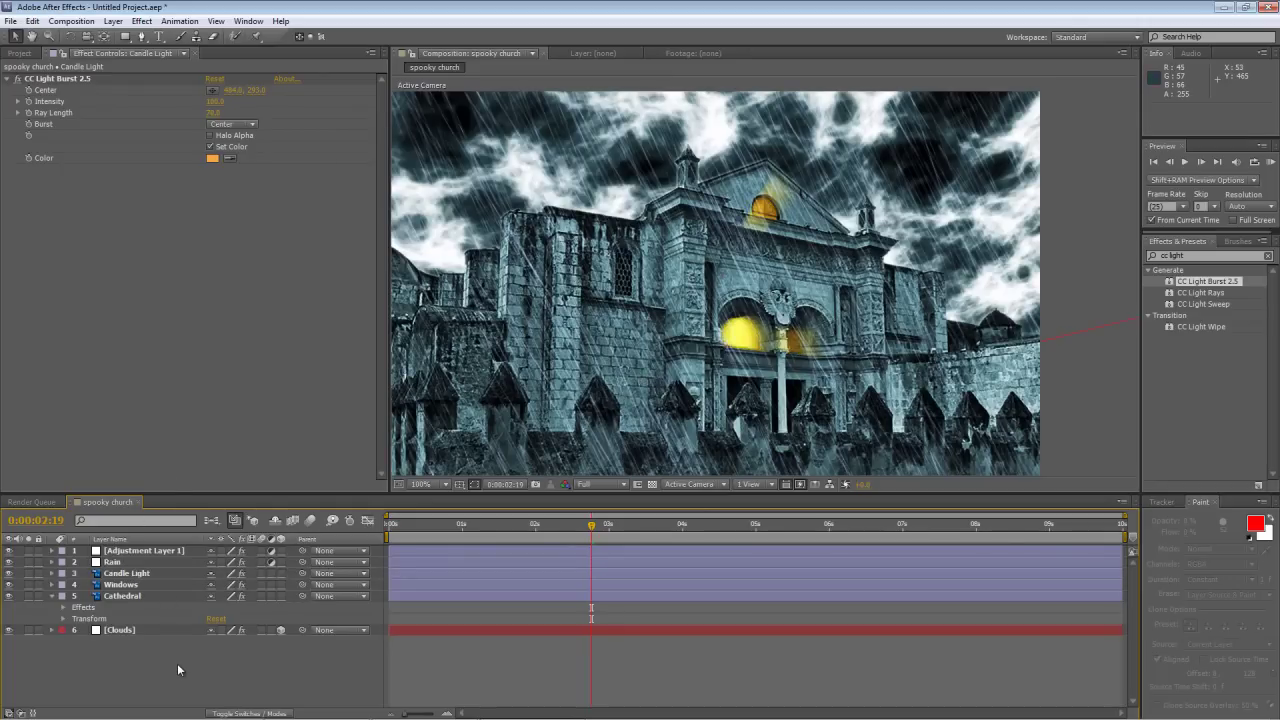
left_click(138, 575)
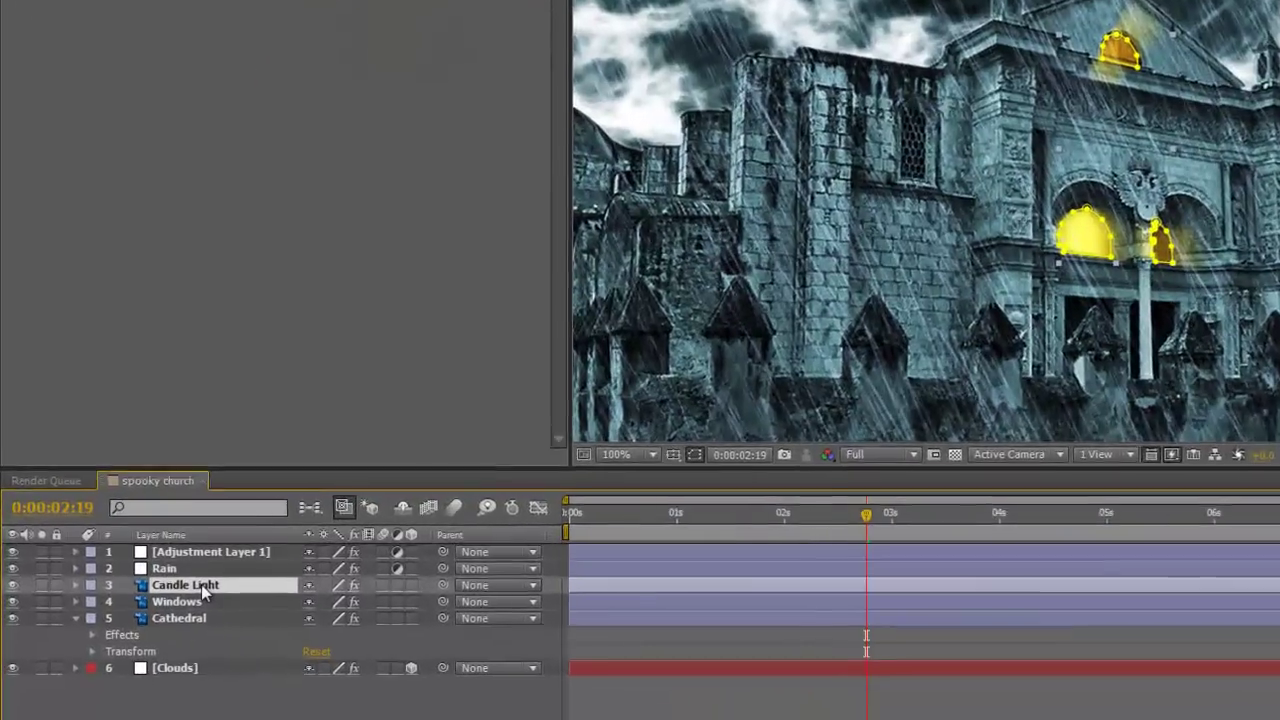
right_click(135, 574)
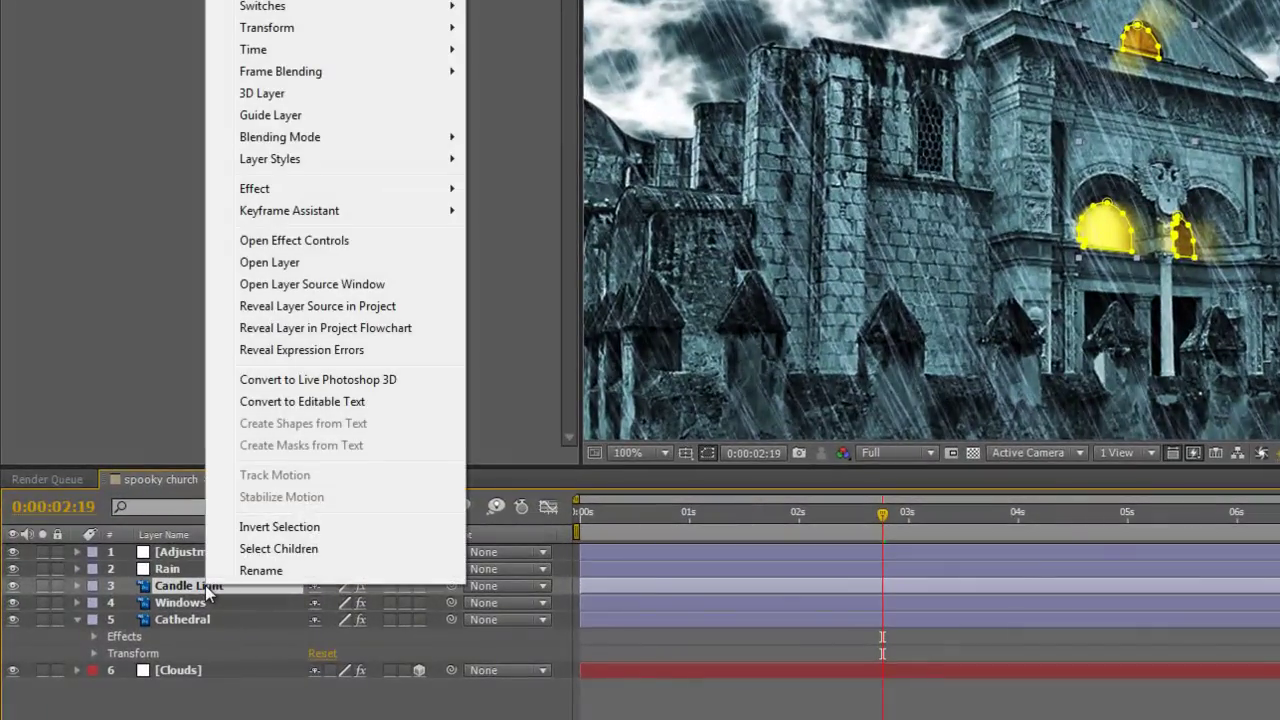
mouse_move(358, 136)
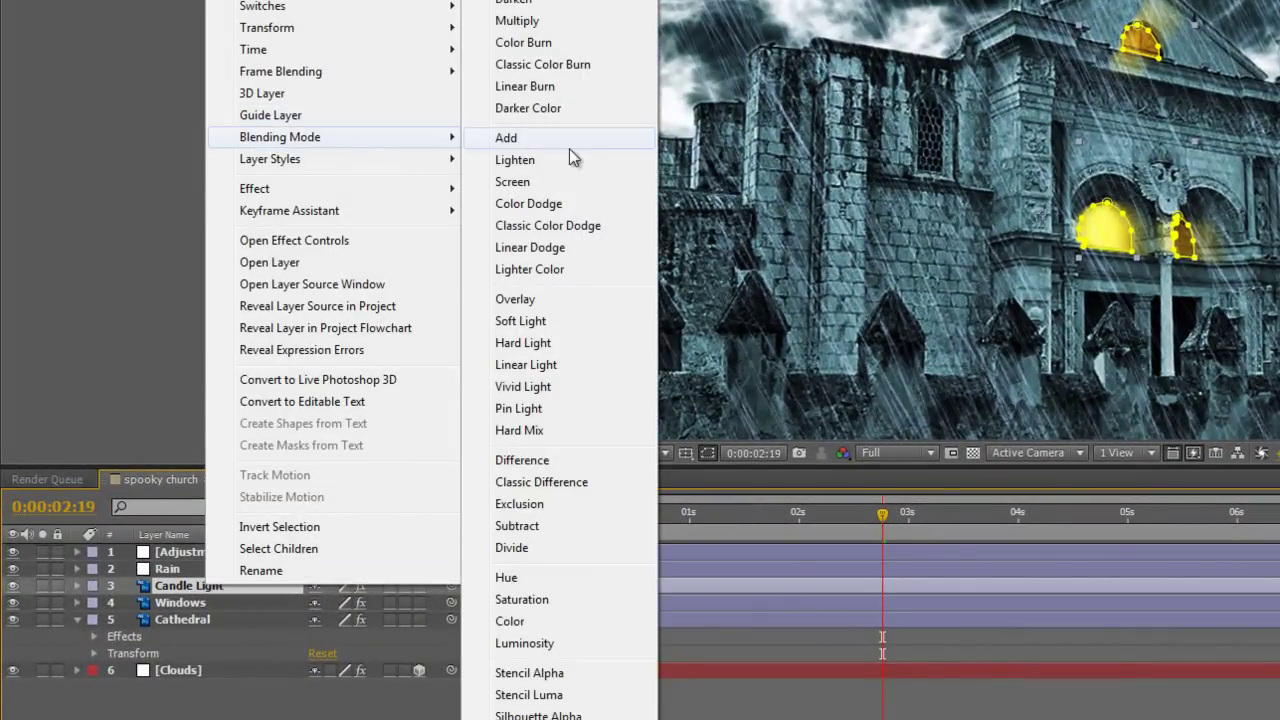
left_click(532, 342)
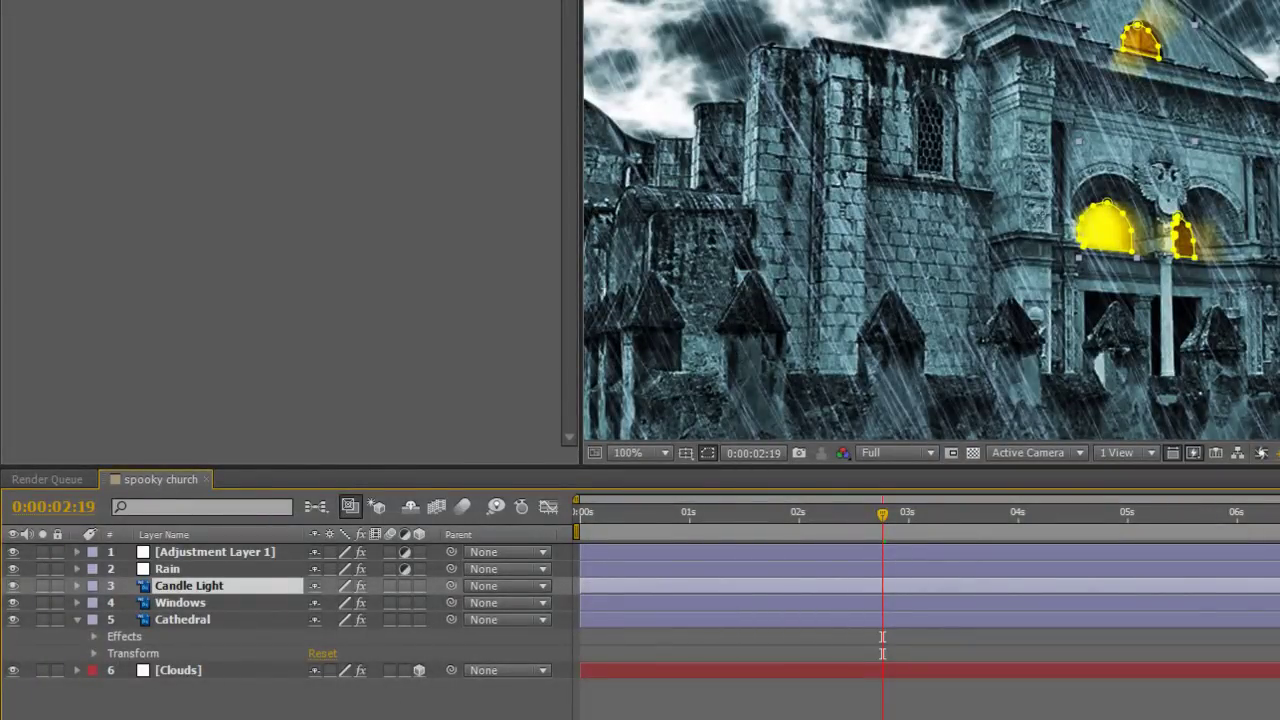
Lower Candle Light's opacity to about 53% to dim the window glow
left_click(330, 695)
left_click(231, 585)
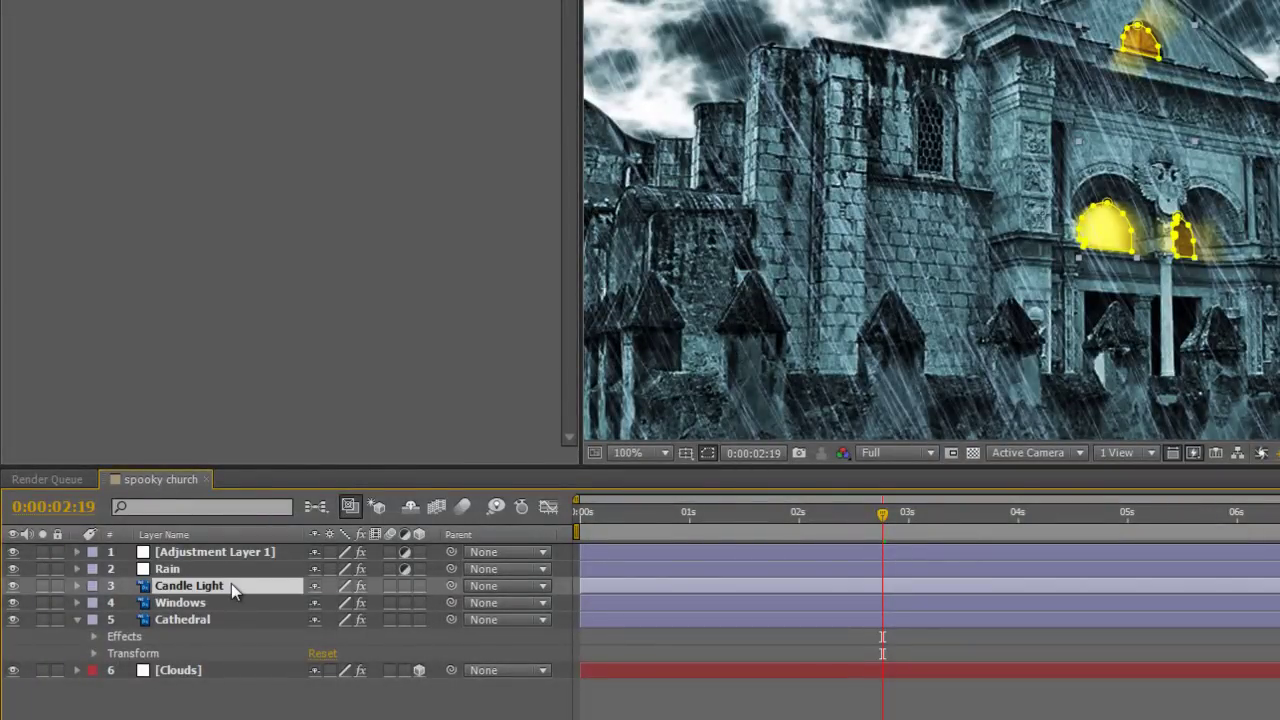
key("t")
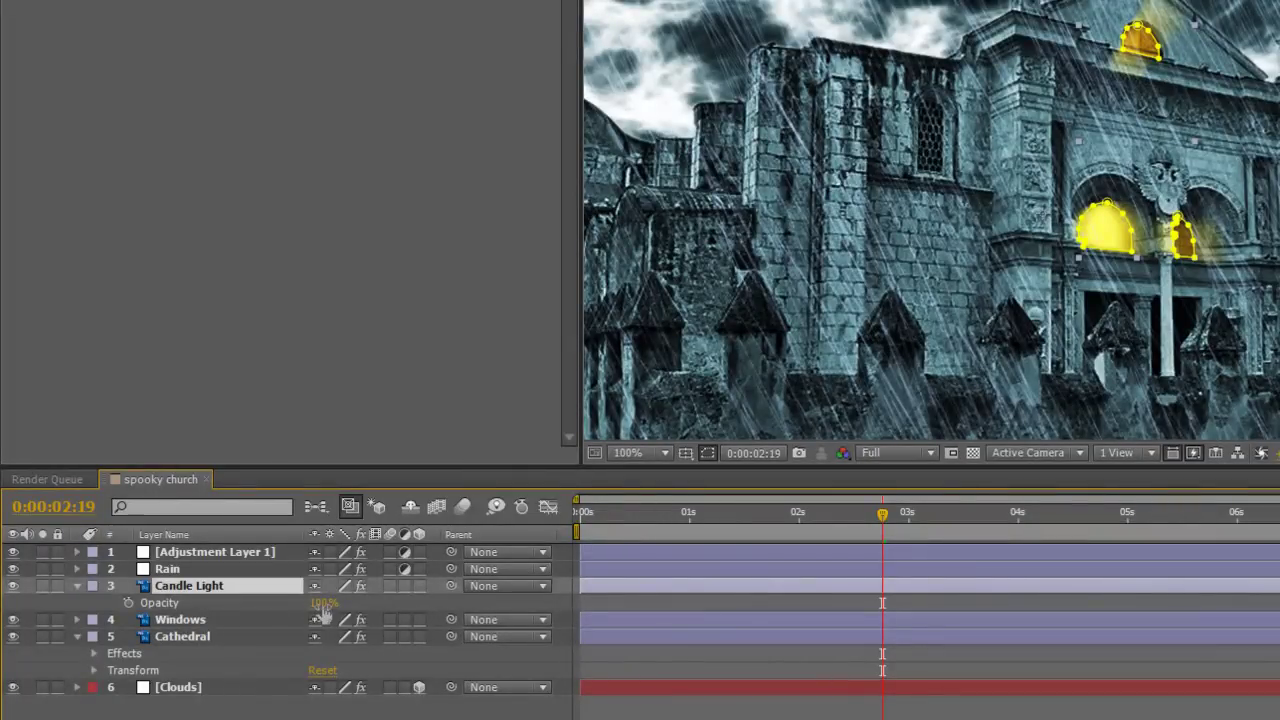
left_click_drag(312, 604, 269, 604)
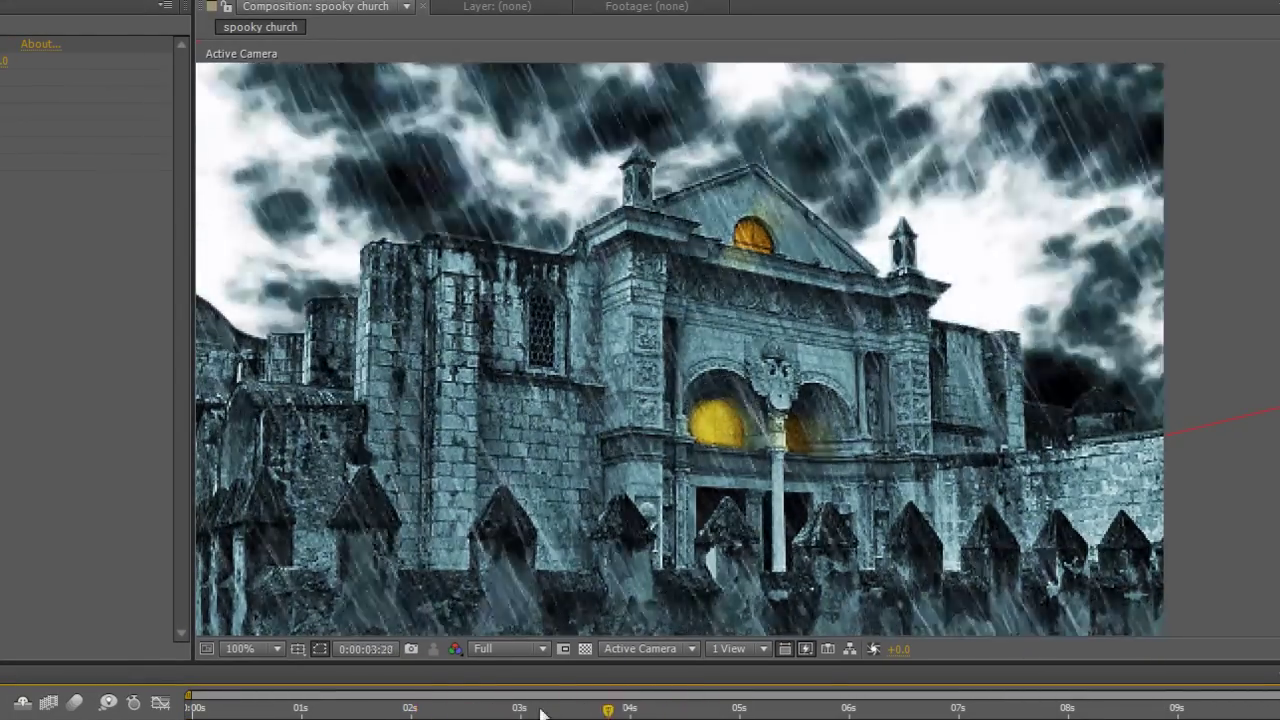
Scrub to about three seconds and play a preview of the composition
mouse_move(540, 712)
left_mouse_down()
mouse_move(391, 709)
mouse_move(535, 711)
left_mouse_up()
key("space")
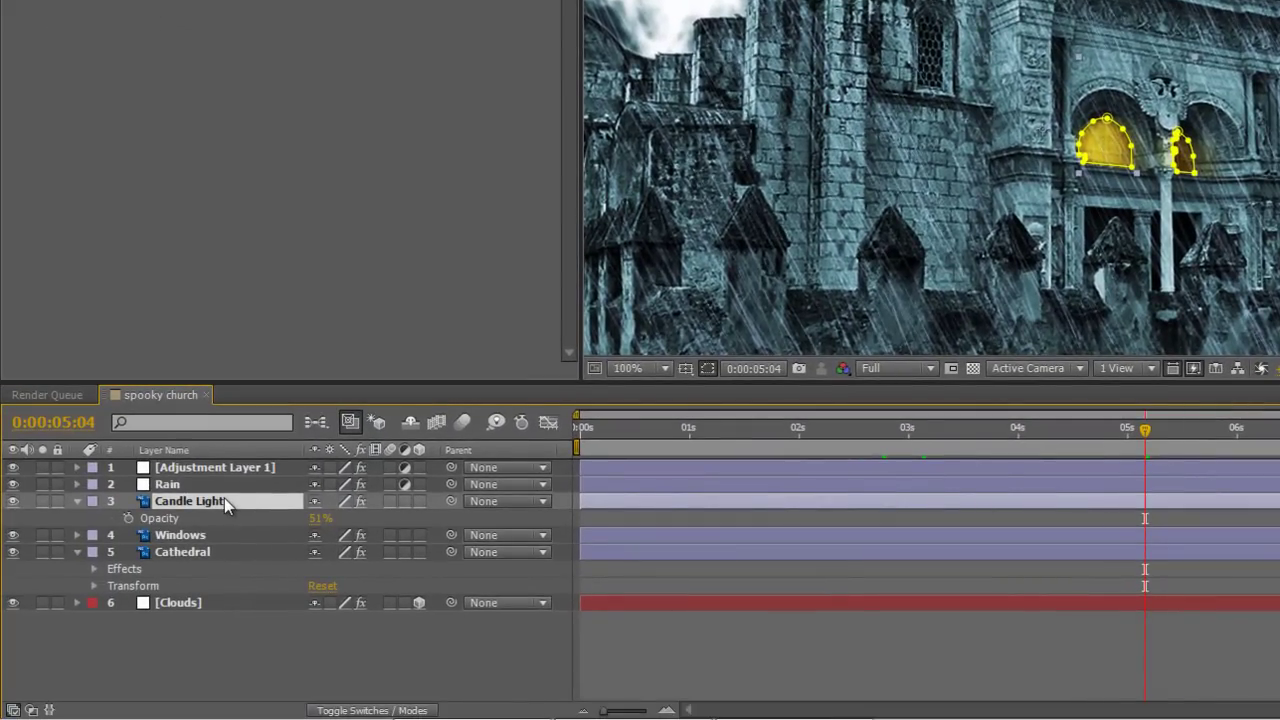
left_click(78, 501)
Drive the CC Light Burst 2.5 Intensity on Candle Light with the expression wiggle(10,100)
left_click(78, 499)
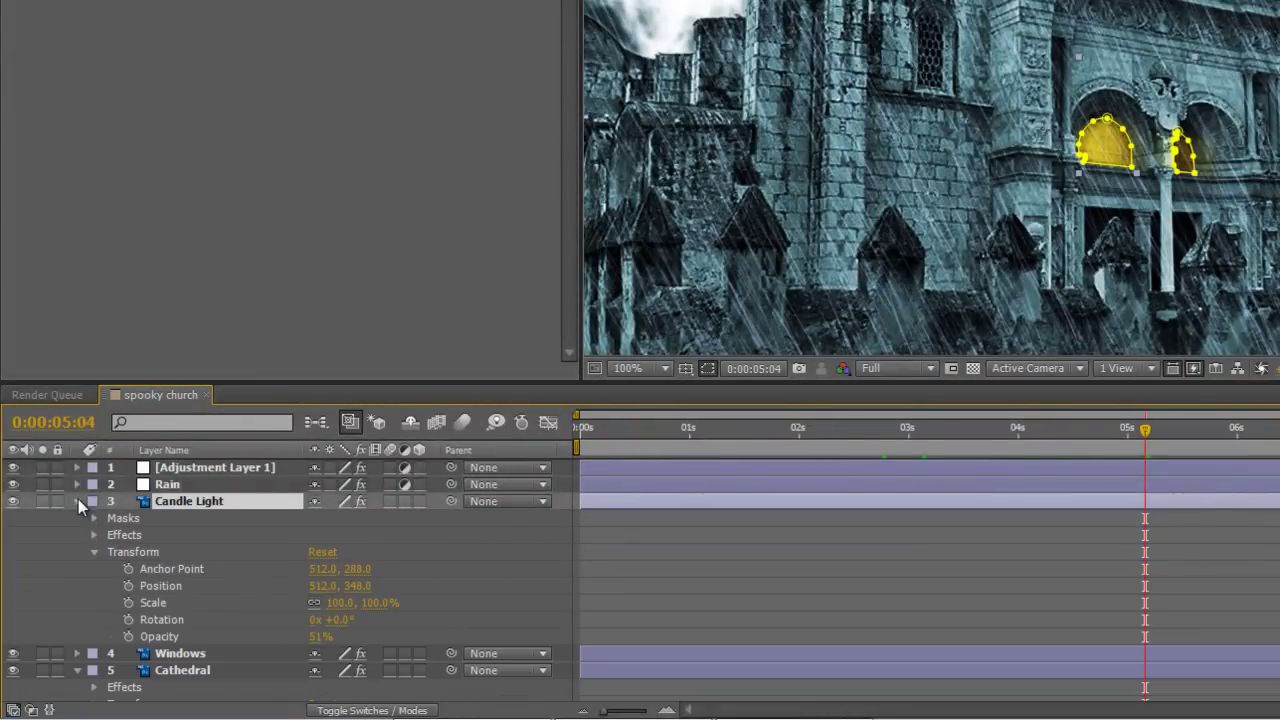
left_click(94, 535)
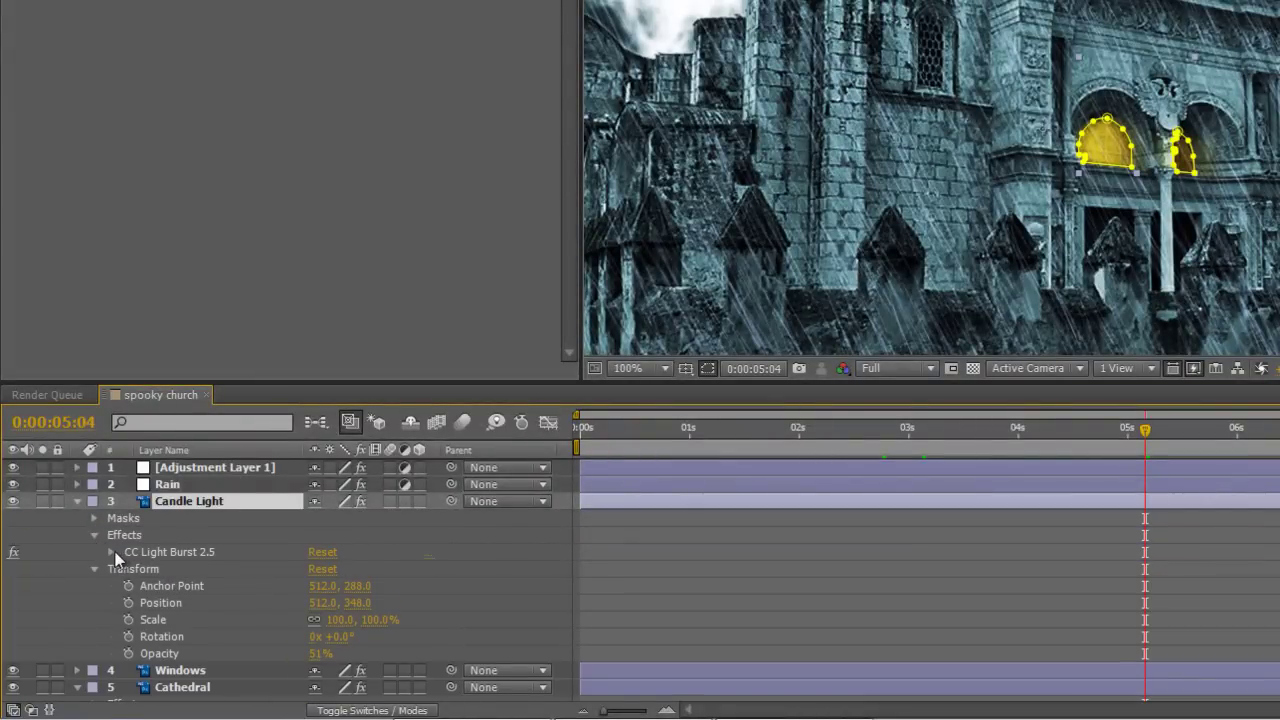
left_click(111, 552)
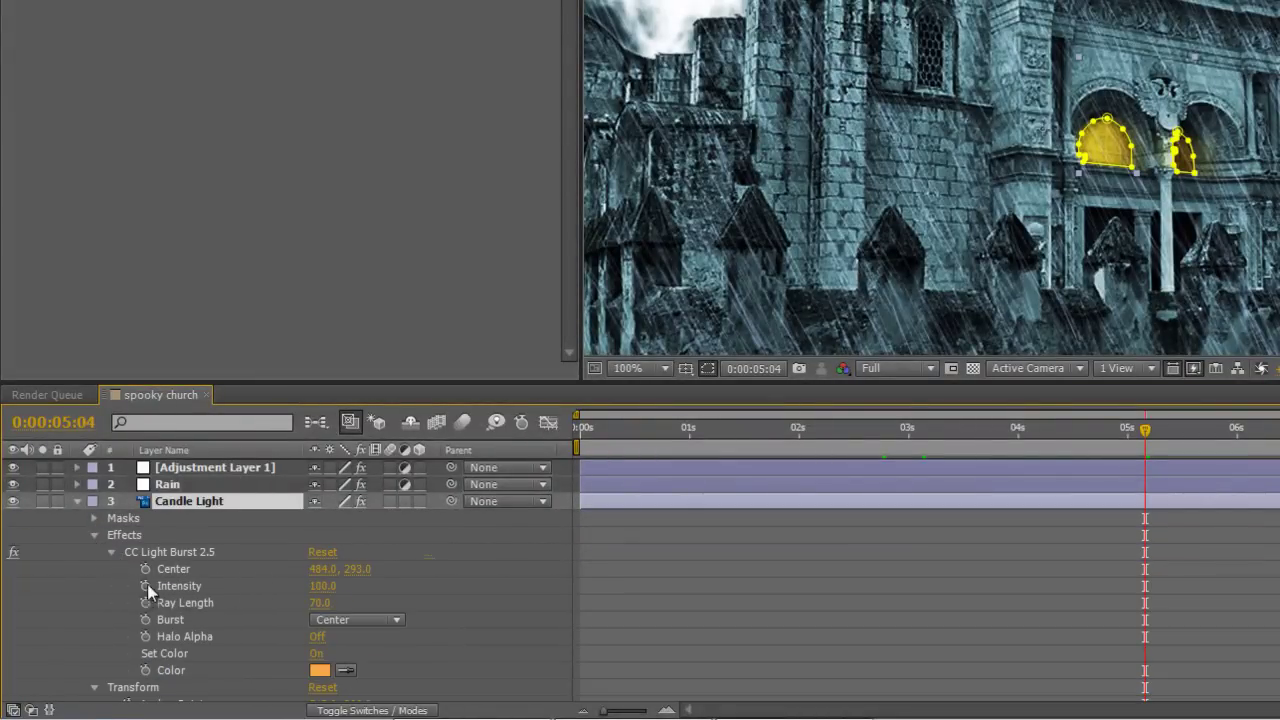
left_click(145, 586, "alt")
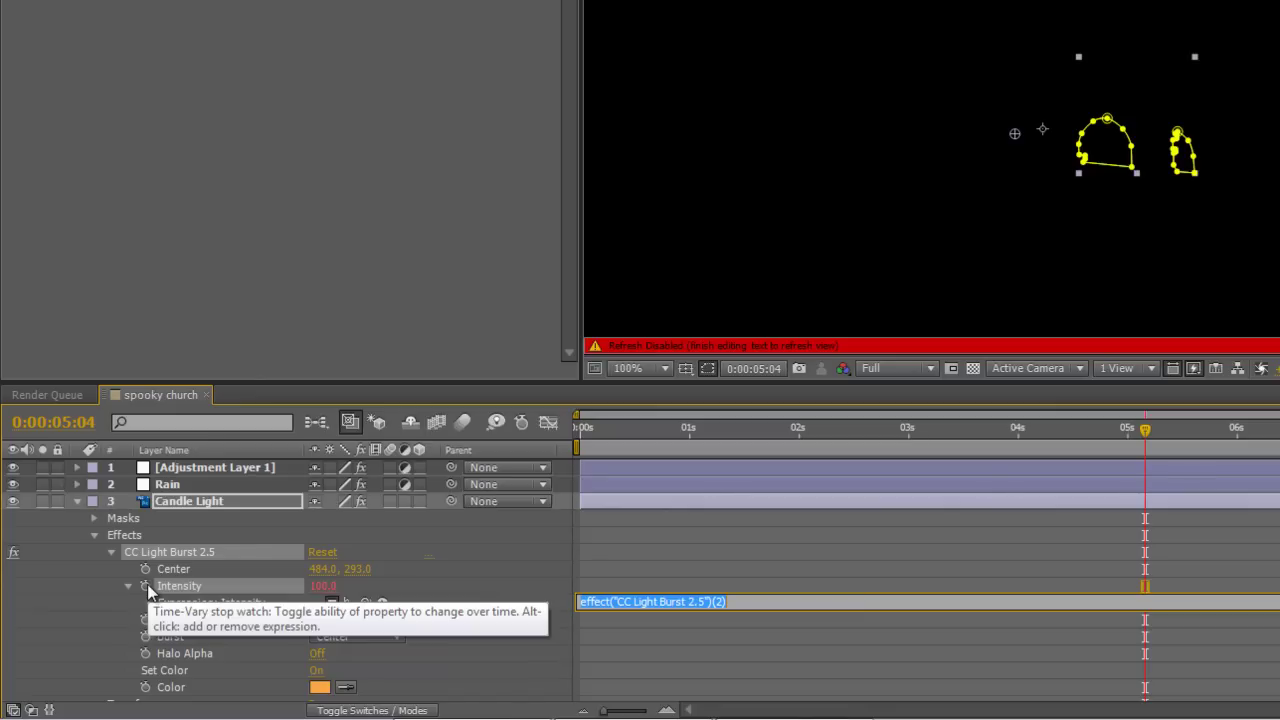
type("wiggle")
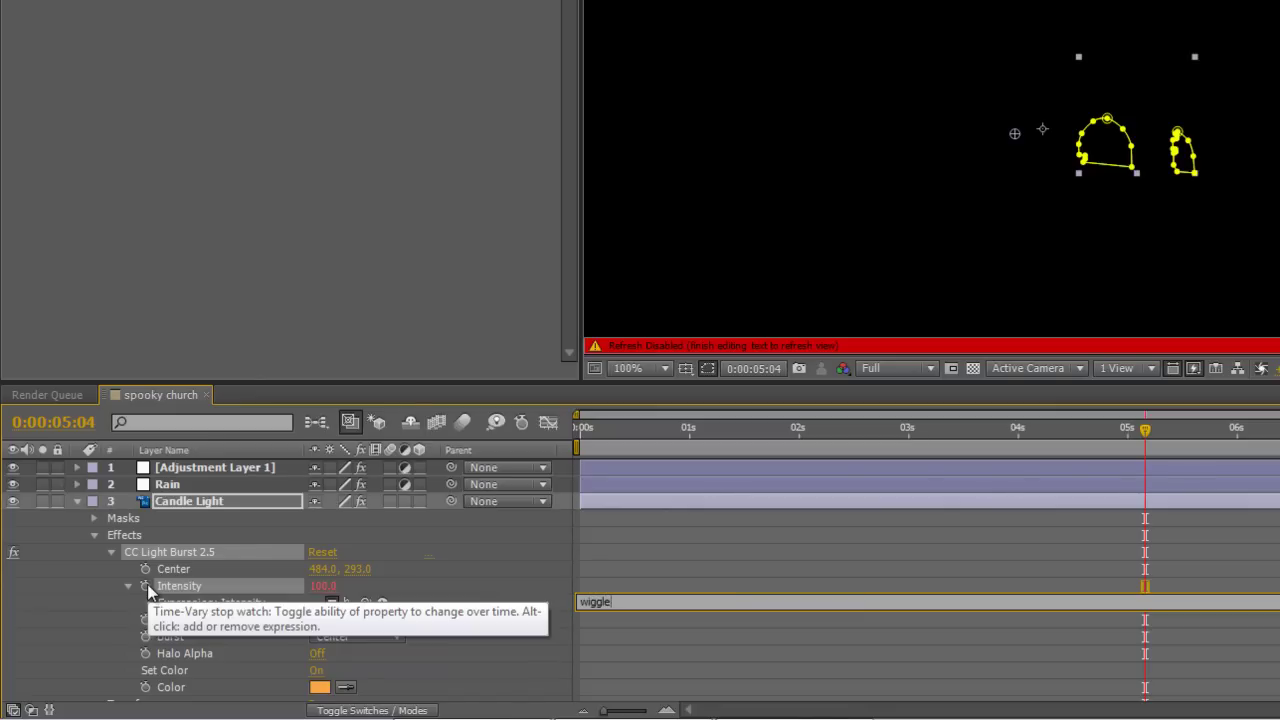
type("()")
type("10")
type(",100")
type(")")
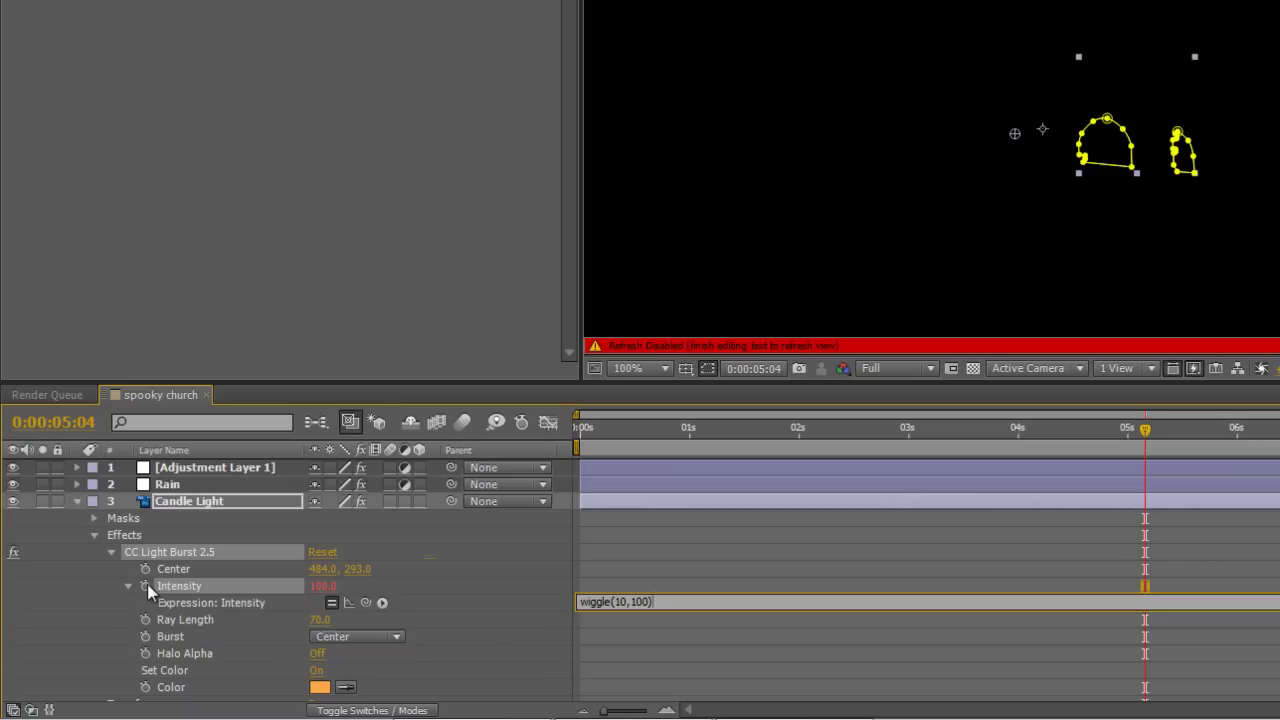
left_click(442, 588)
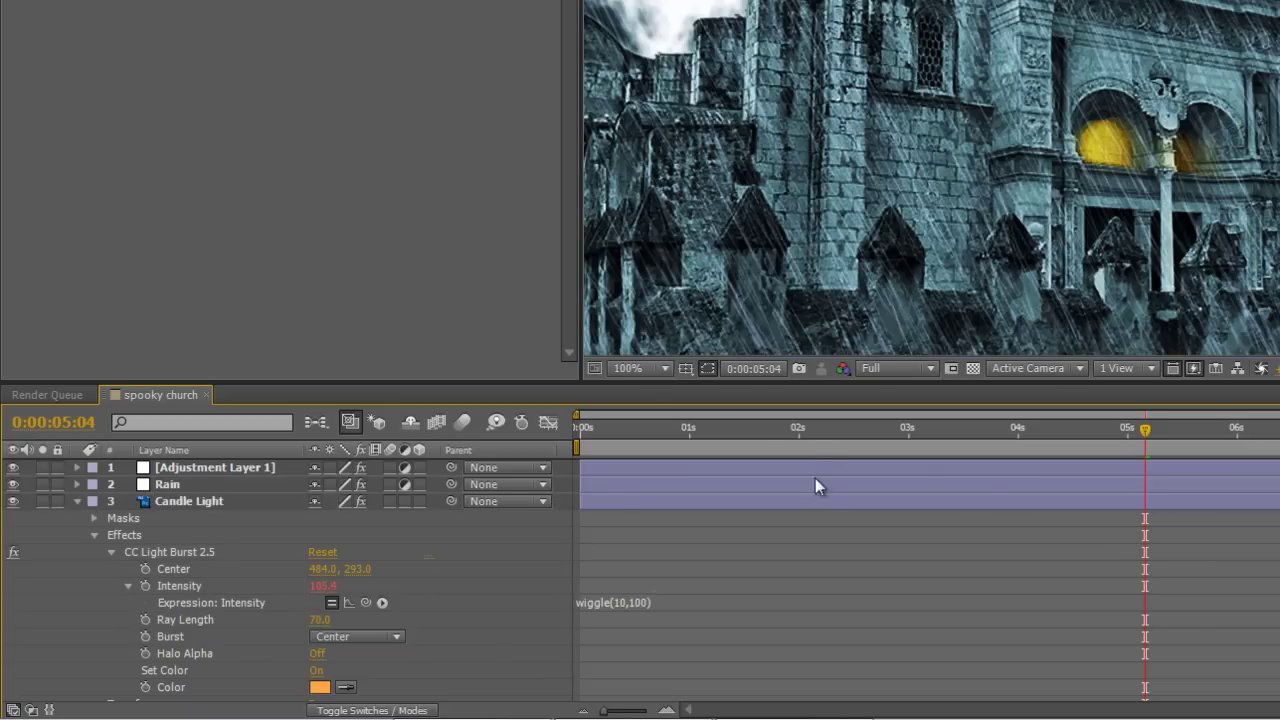
left_click(42, 501)
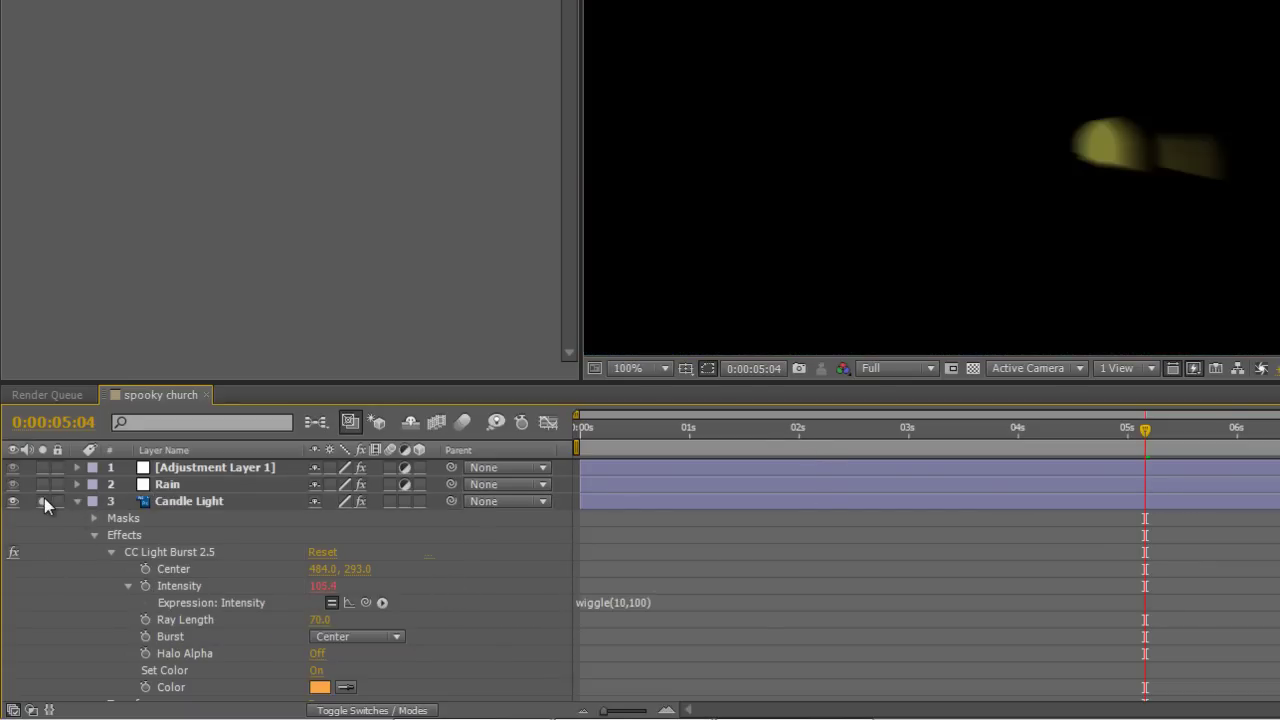
left_click(753, 430)
left_click_drag(753, 432, 855, 448)
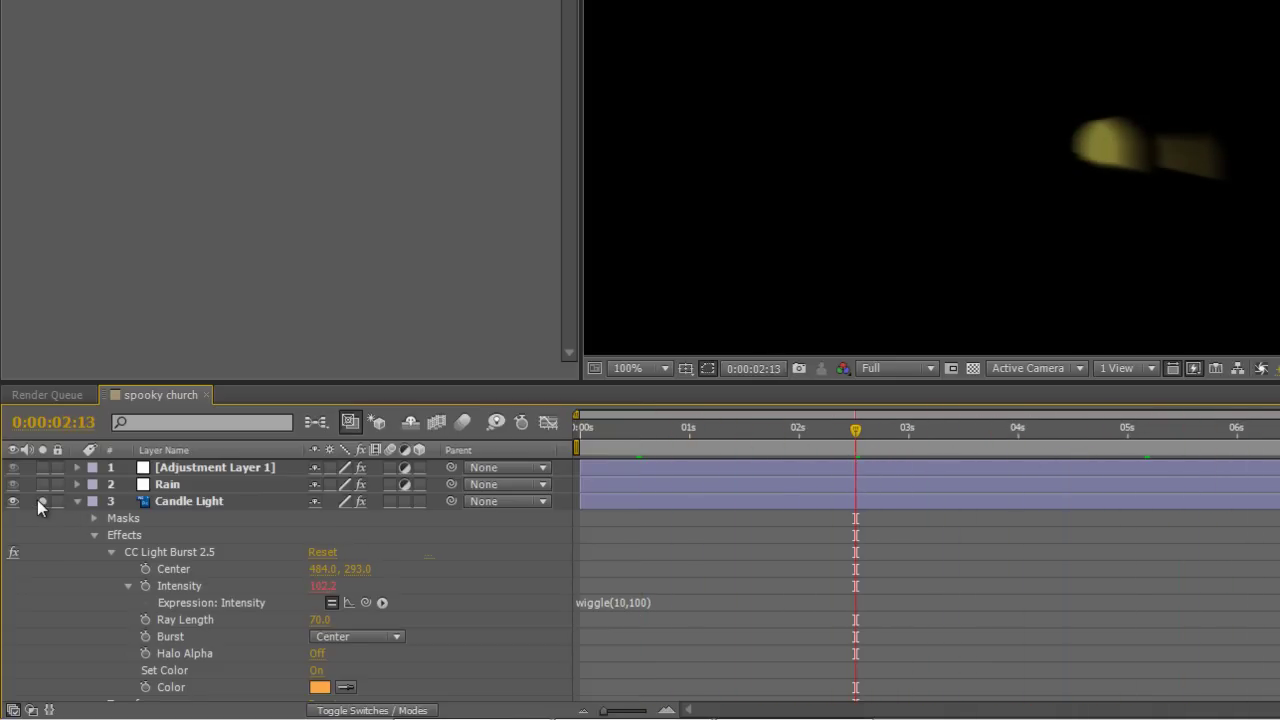
left_click(40, 501)
Scrub the rain animation to about three seconds and collapse the Candle Light and Cathedral properties
left_click(650, 443)
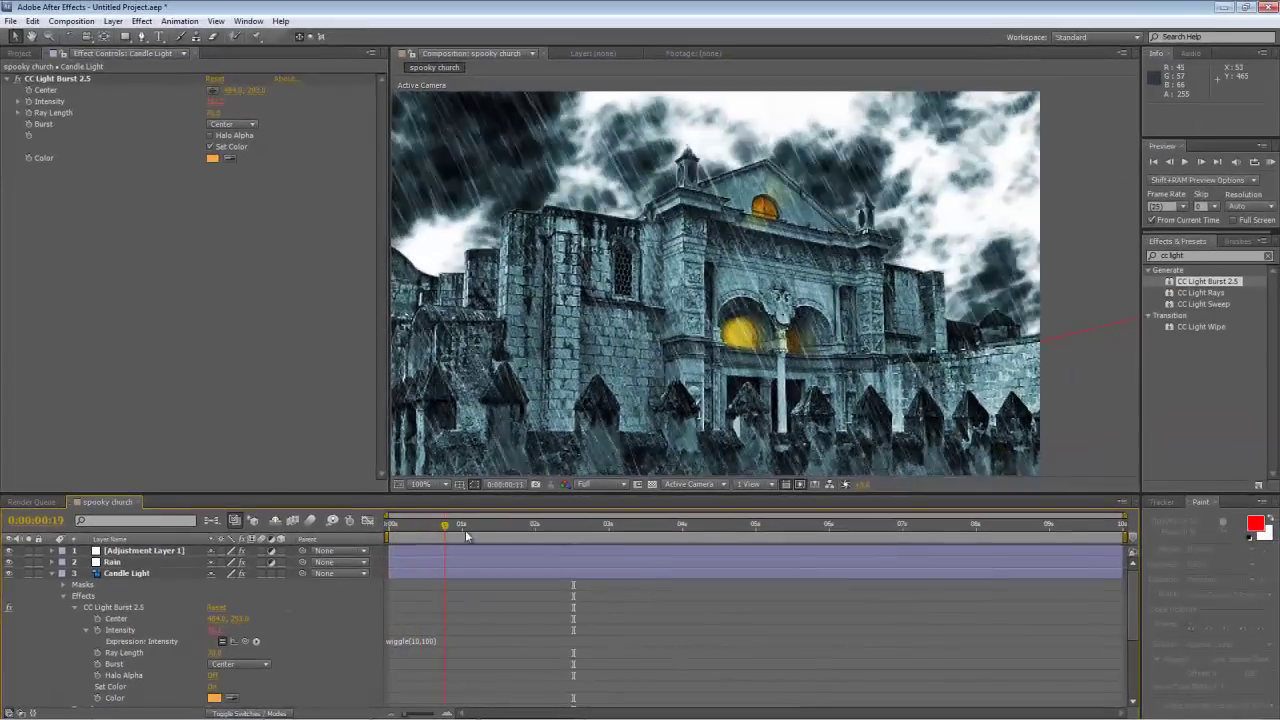
left_click_drag(466, 537, 656, 531)
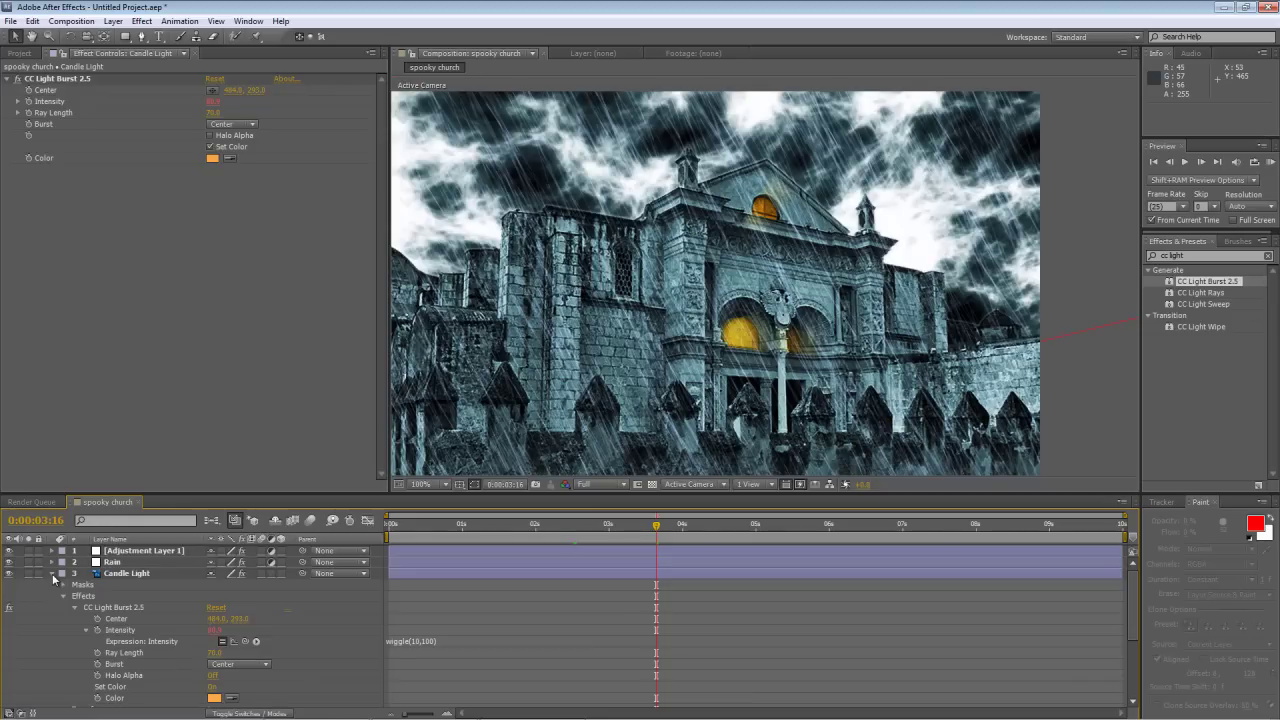
left_click(53, 574)
left_click(51, 597)
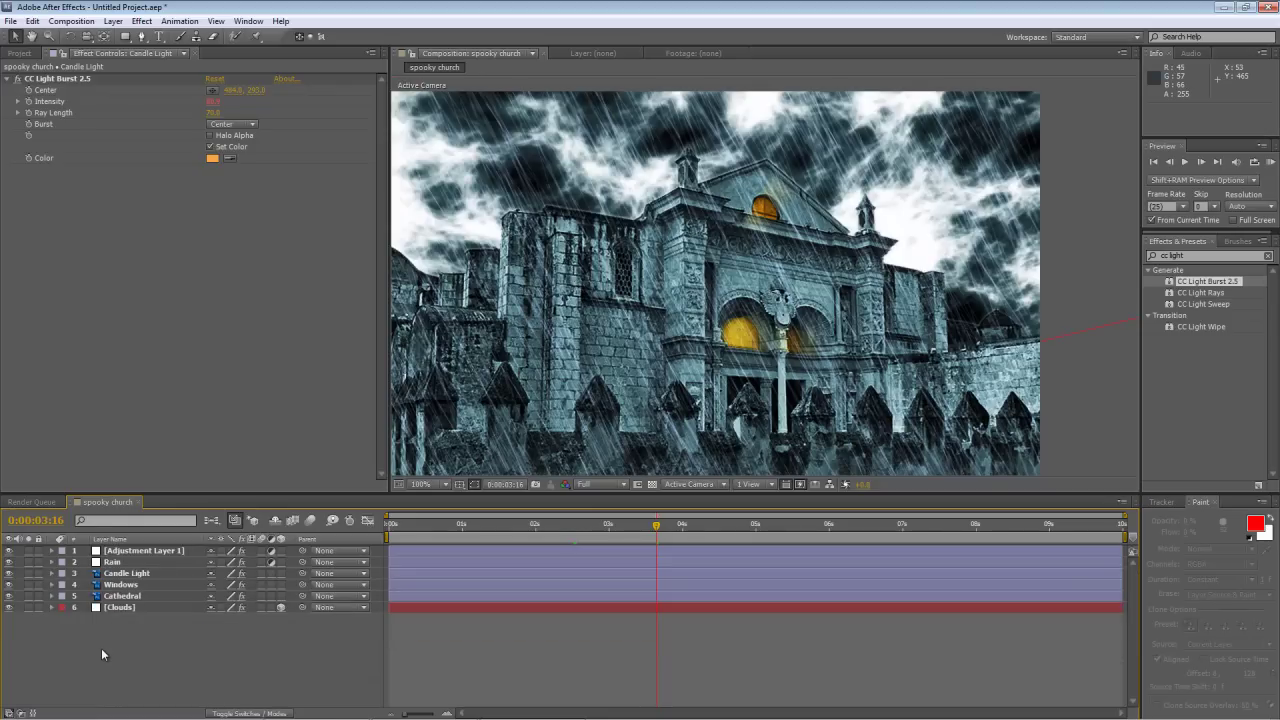
Parent Candle Light and Windows to the Cathedral layer, leaving Cathedral's name unchanged
left_click(128, 574)
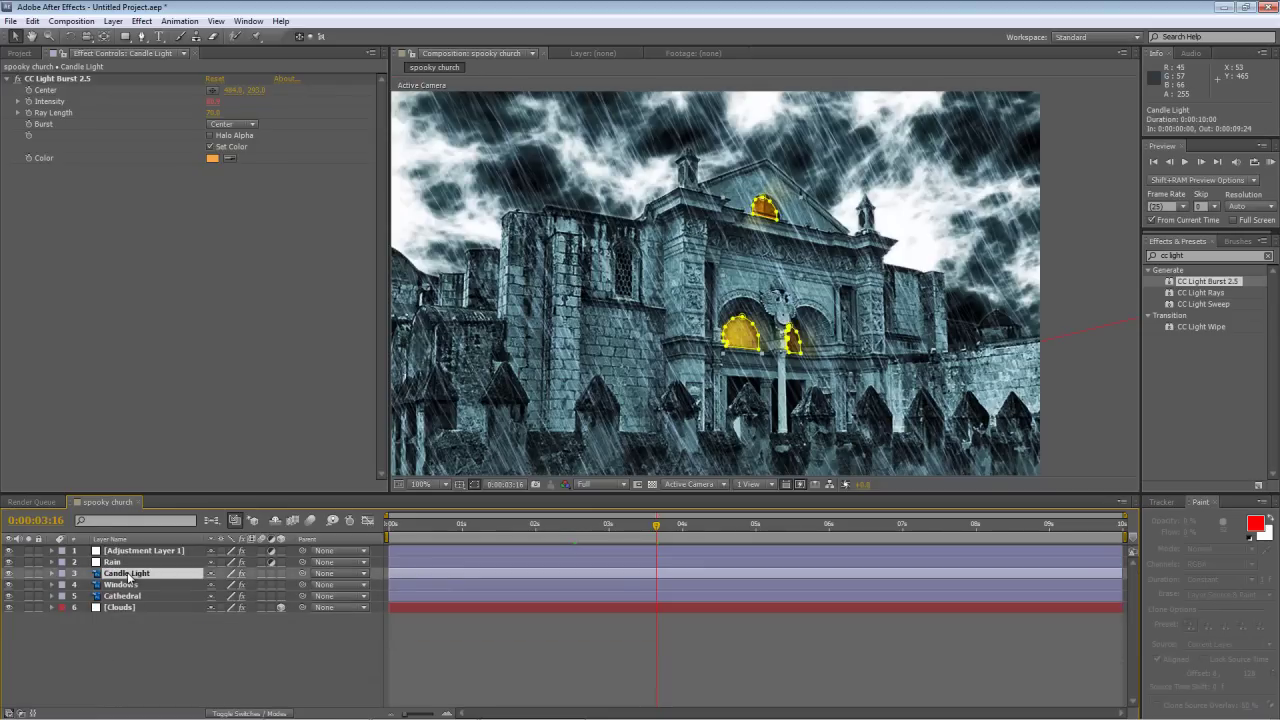
left_click(134, 585, "shift")
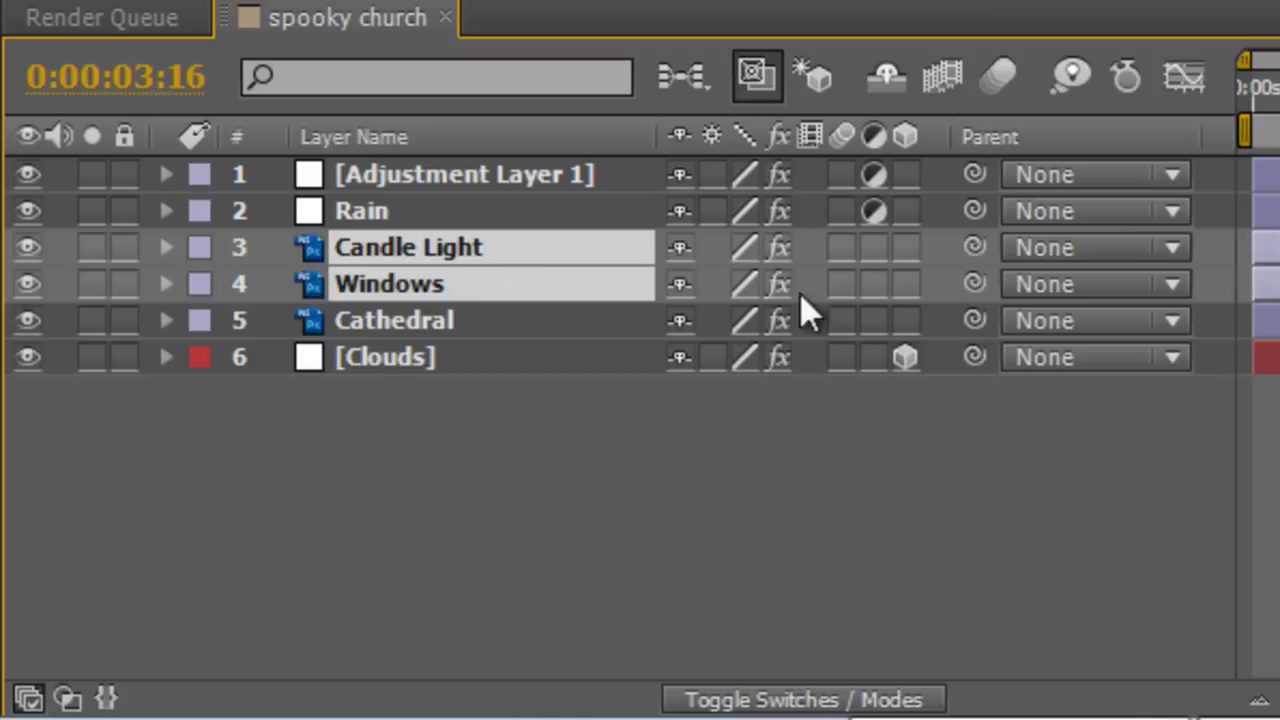
left_click_drag(974, 285, 443, 320)
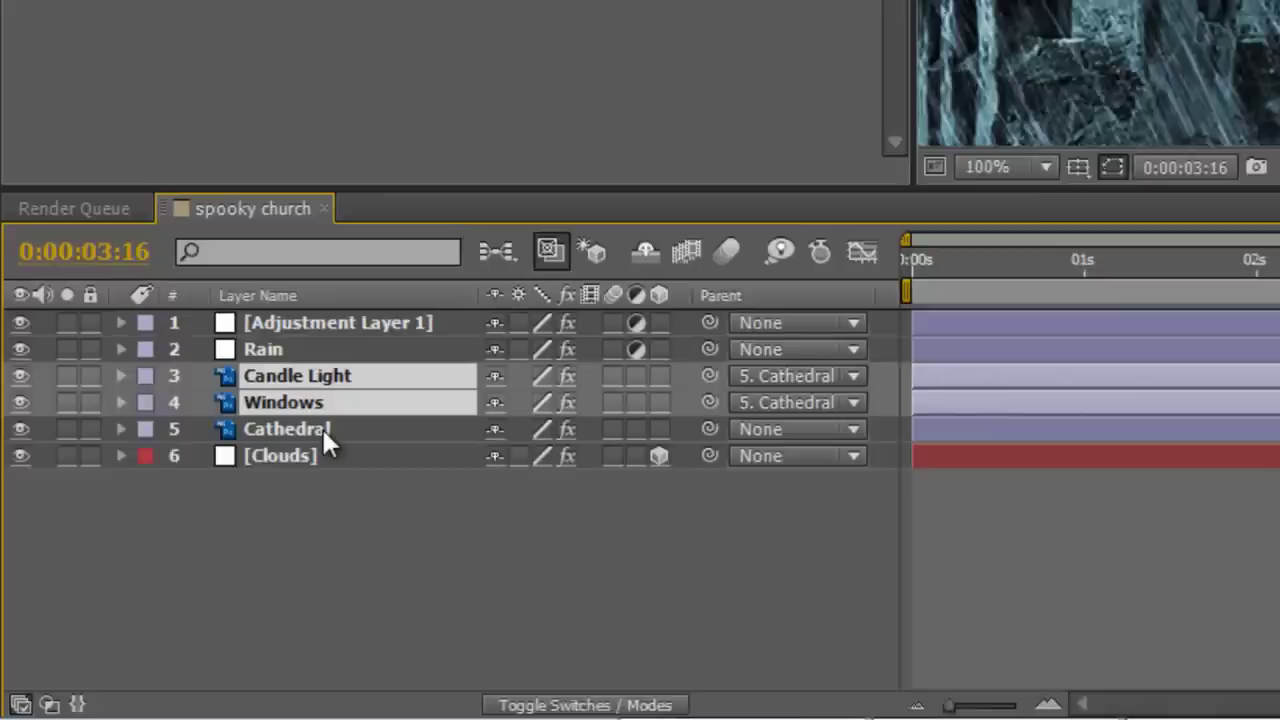
left_click(443, 321)
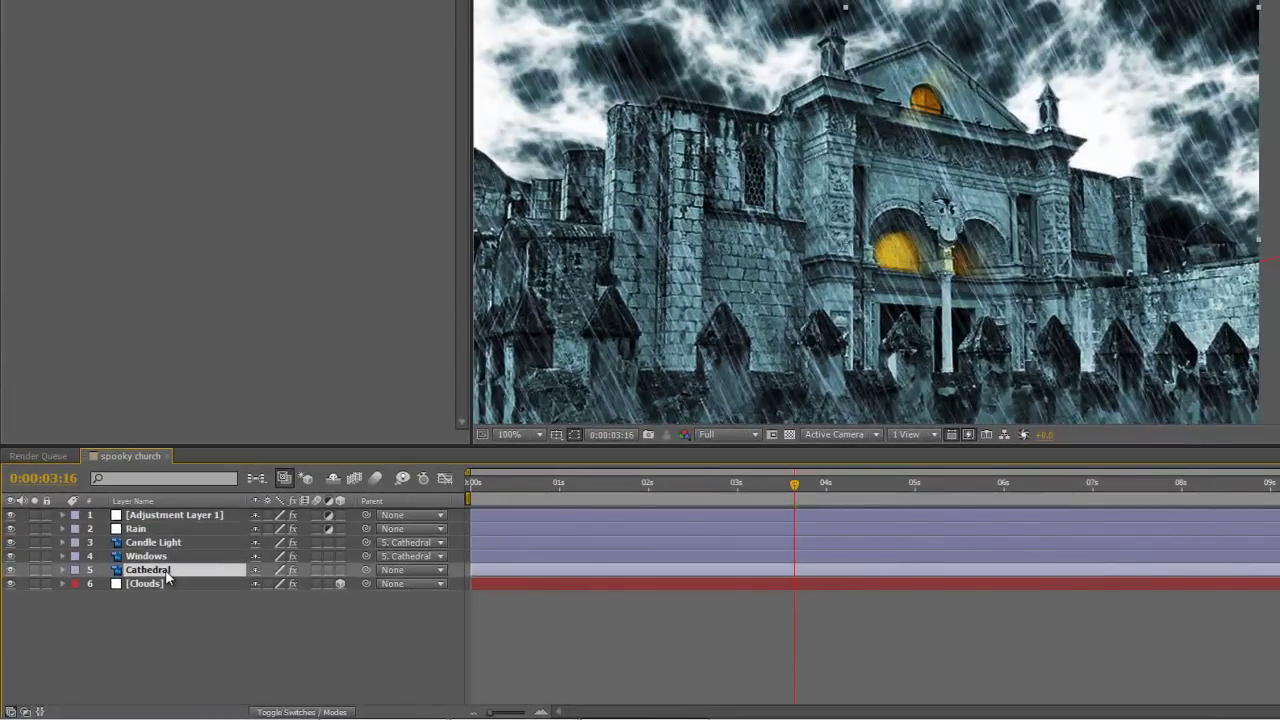
key("Return")
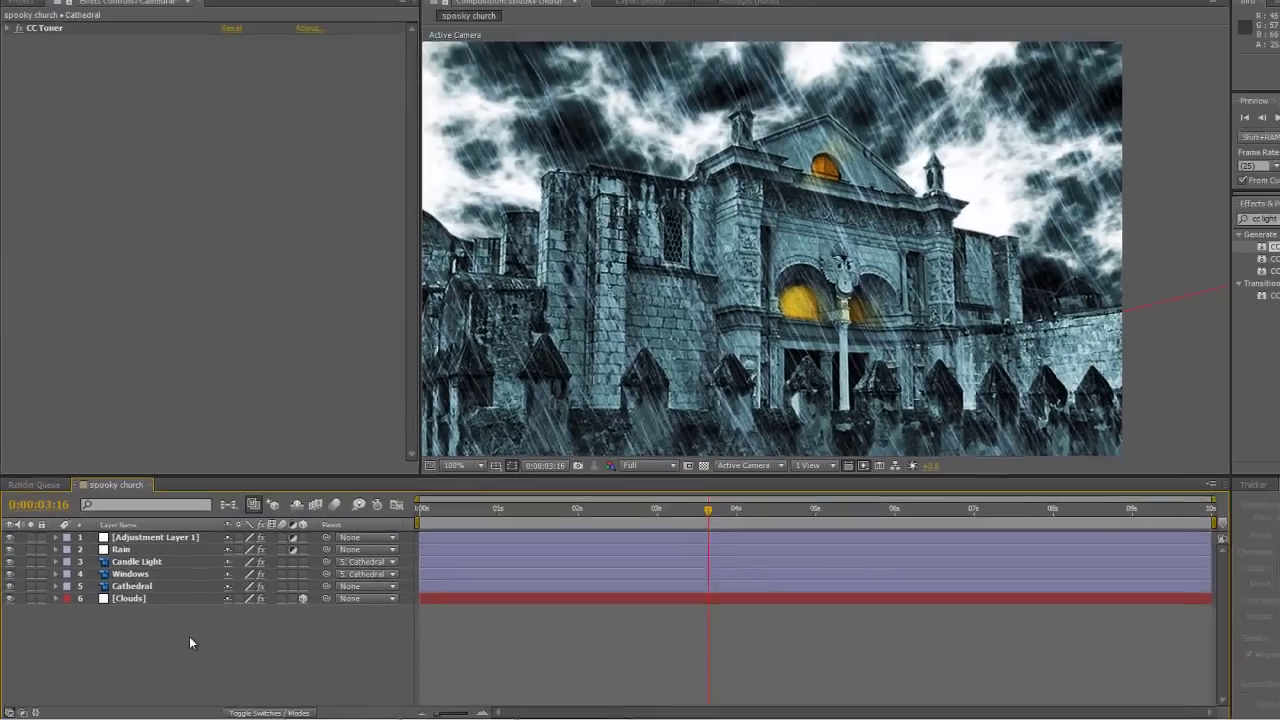
left_click(212, 633)
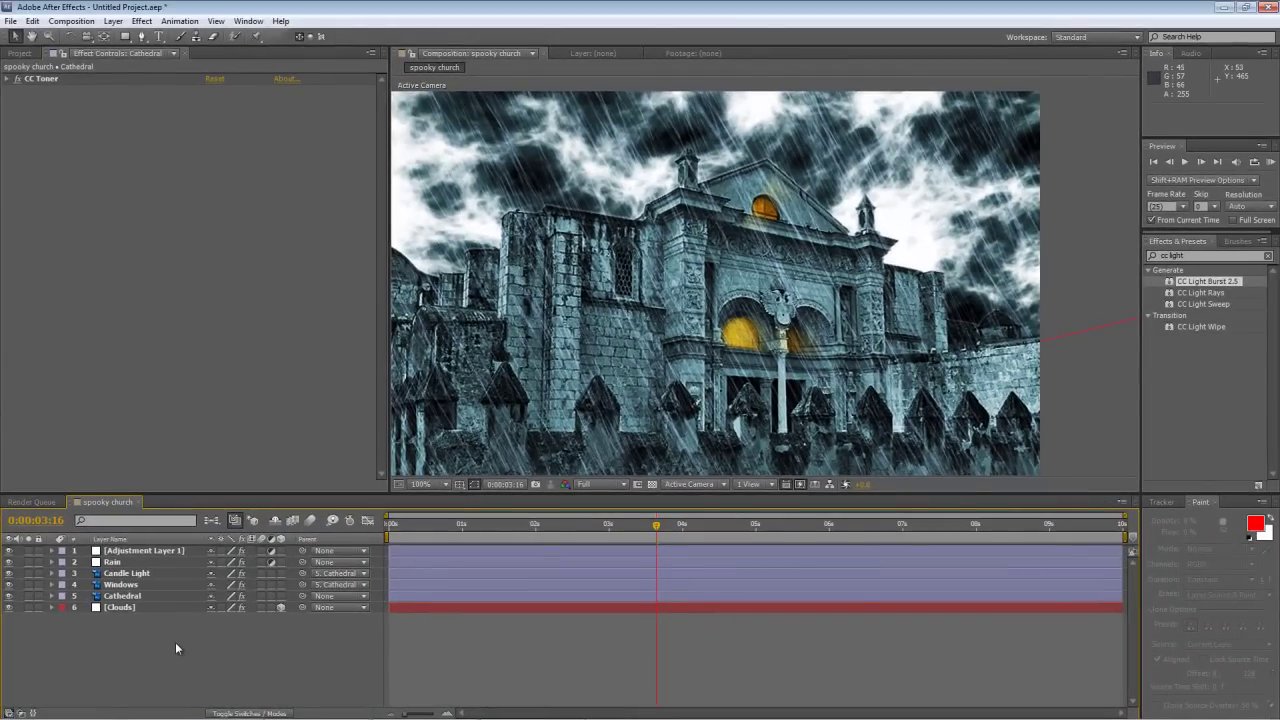
Add an Outer Glow layer style to the Cathedral layer
left_click(141, 597)
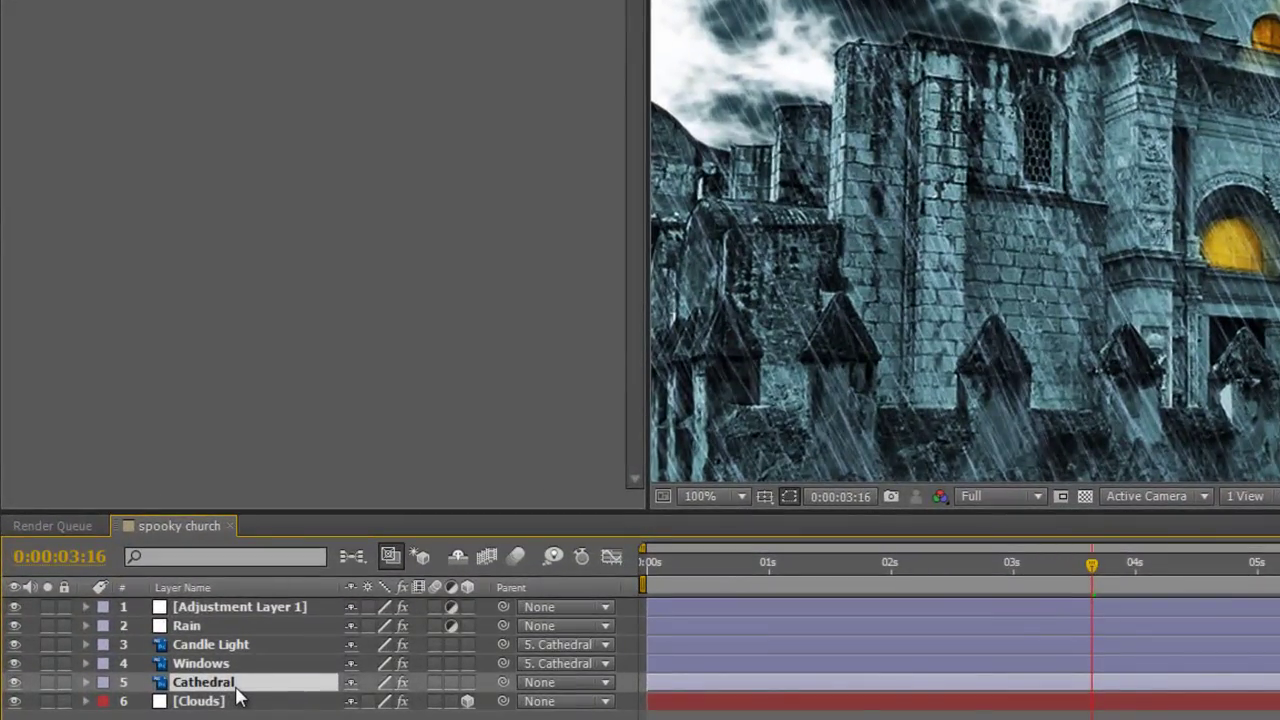
right_click(238, 697)
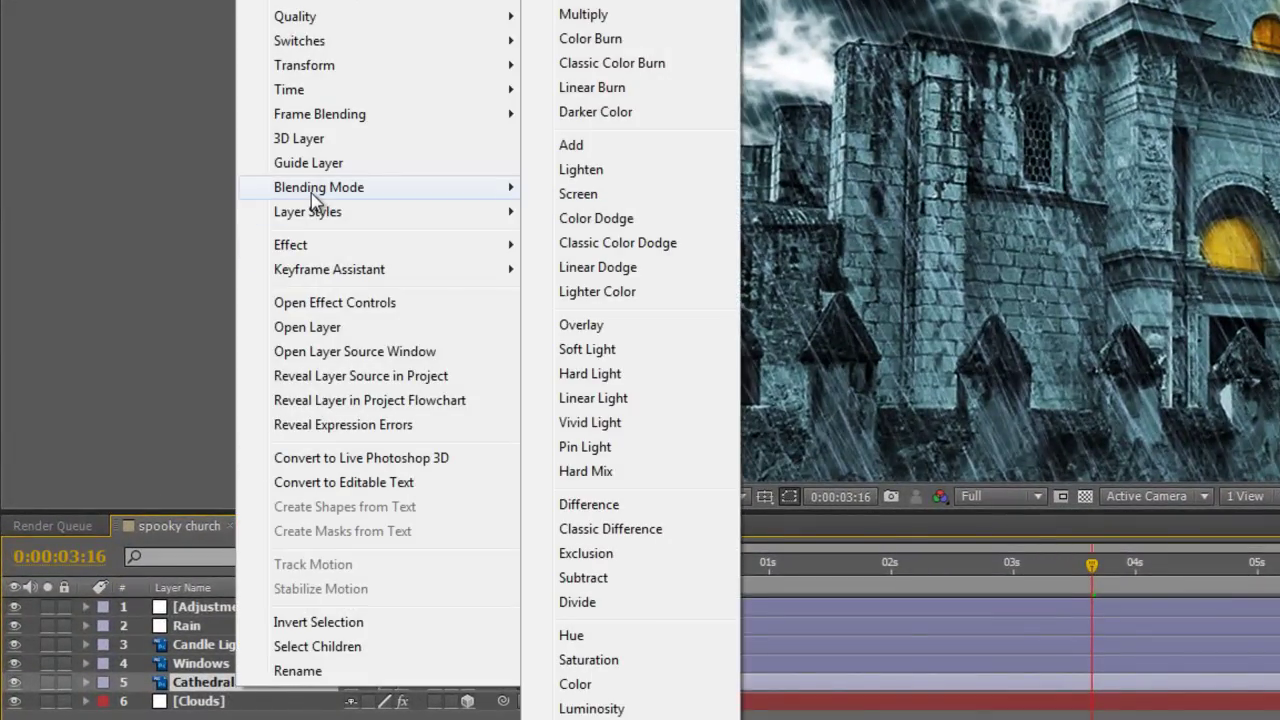
mouse_move(310, 218)
left_click(600, 342)
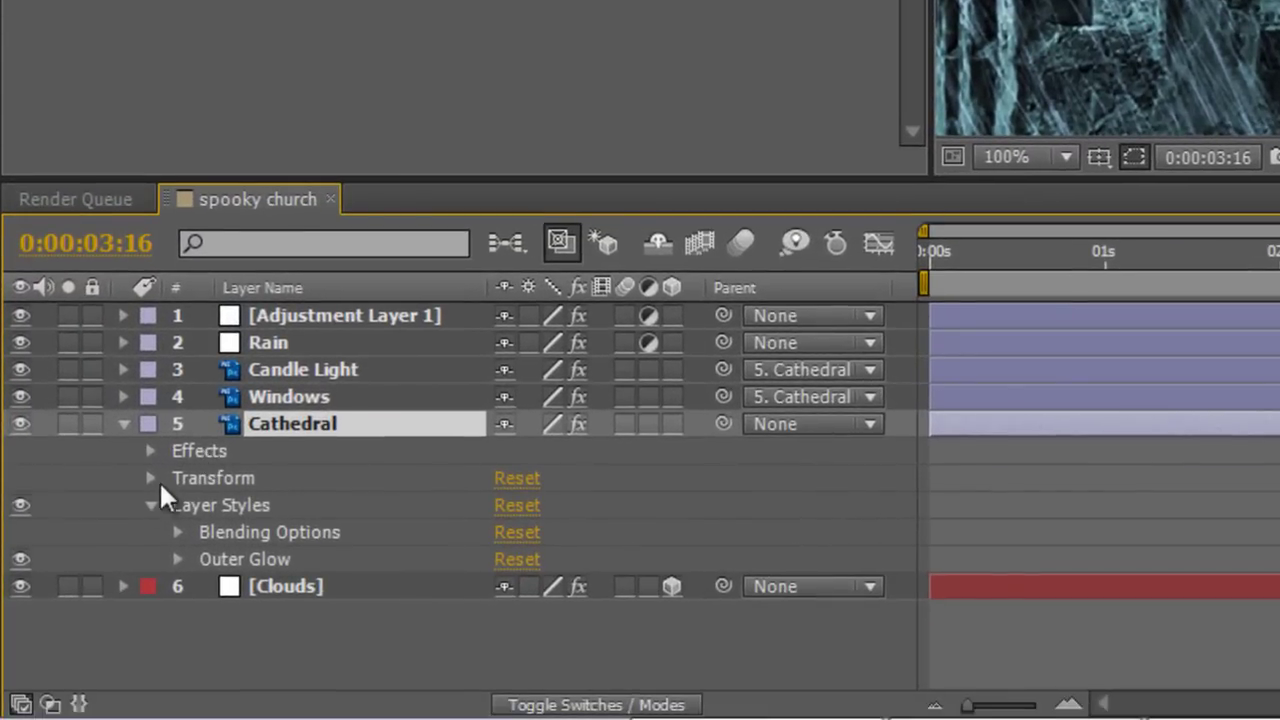
Make the Outer Glow a saturated orange (FFA800) and increase its size
left_click(137, 719)
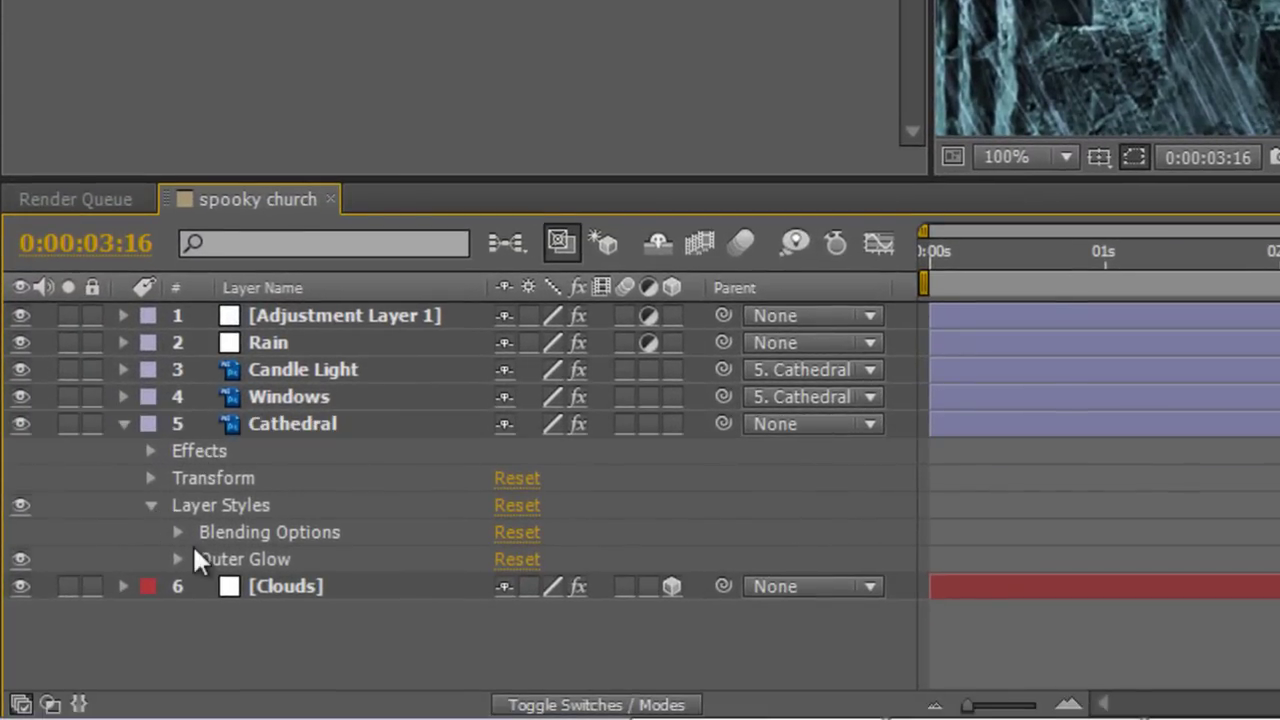
left_click(177, 559)
scroll(805, 440, "down", 1)
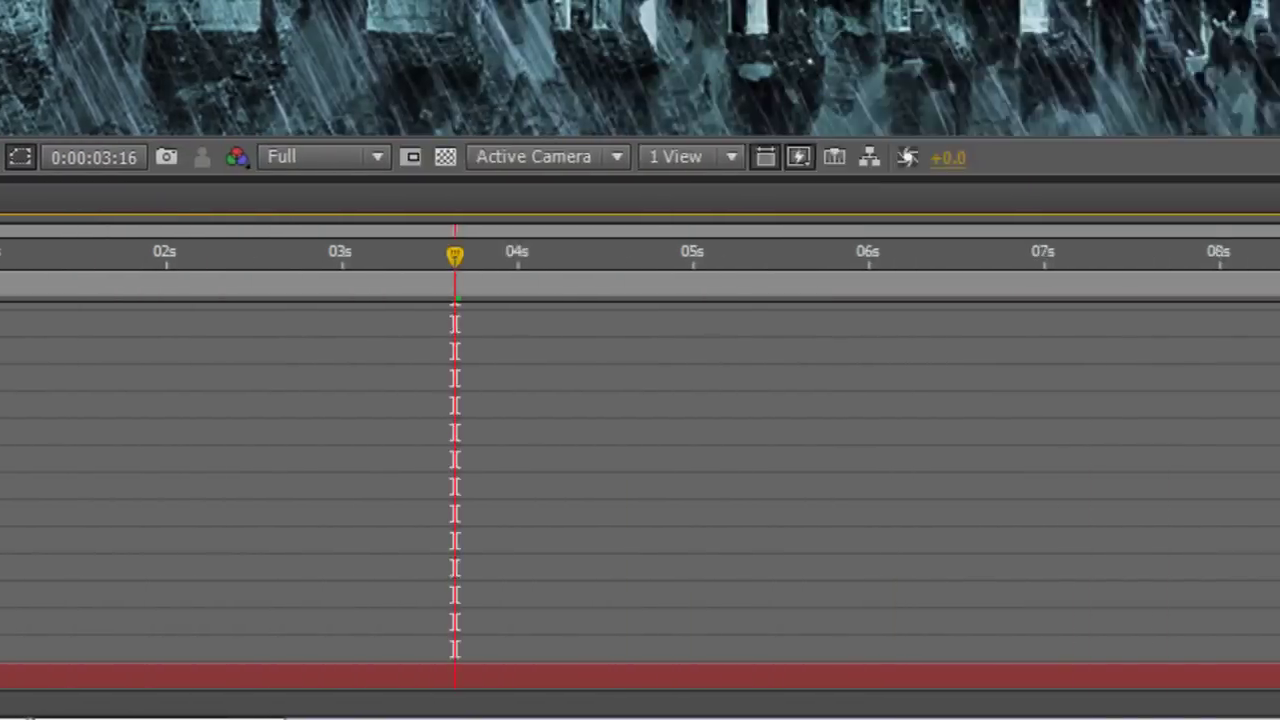
left_click(512, 459)
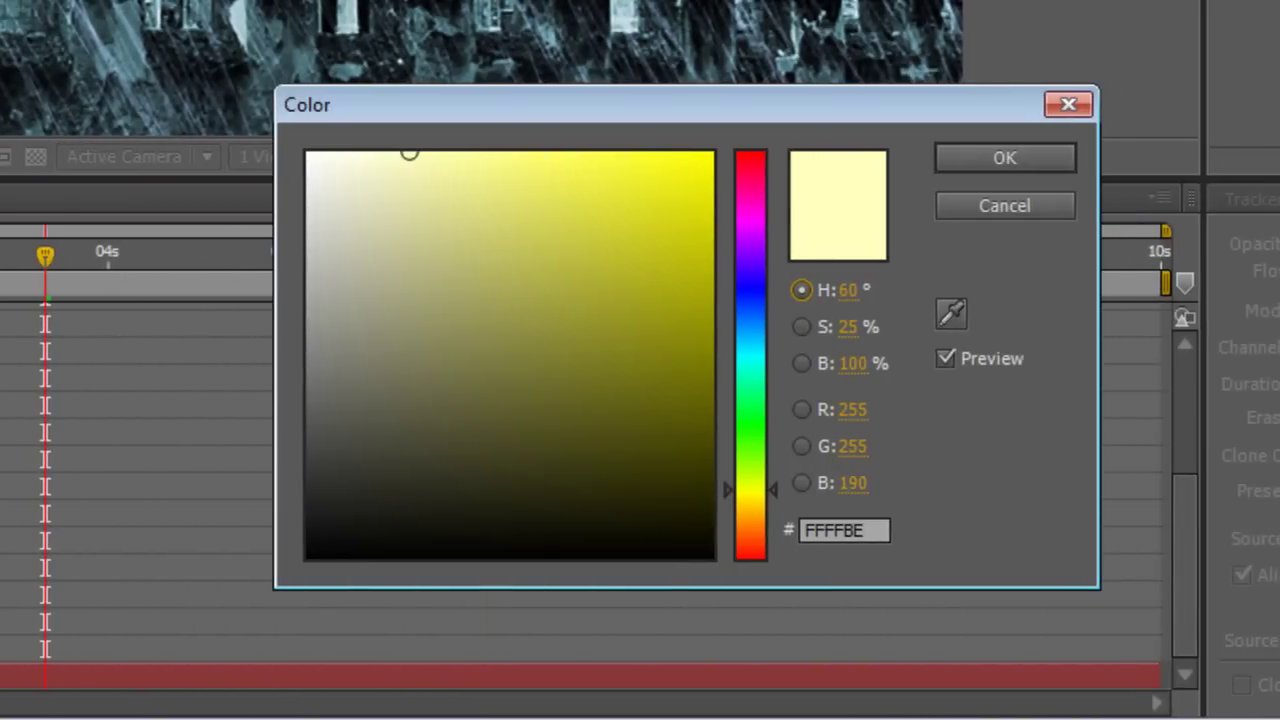
left_click_drag(772, 491, 776, 527)
mouse_move(574, 306)
left_mouse_down()
mouse_move(748, 137)
mouse_move(634, 126)
mouse_move(671, 126)
mouse_move(677, 314)
mouse_move(710, 280)
left_mouse_up()
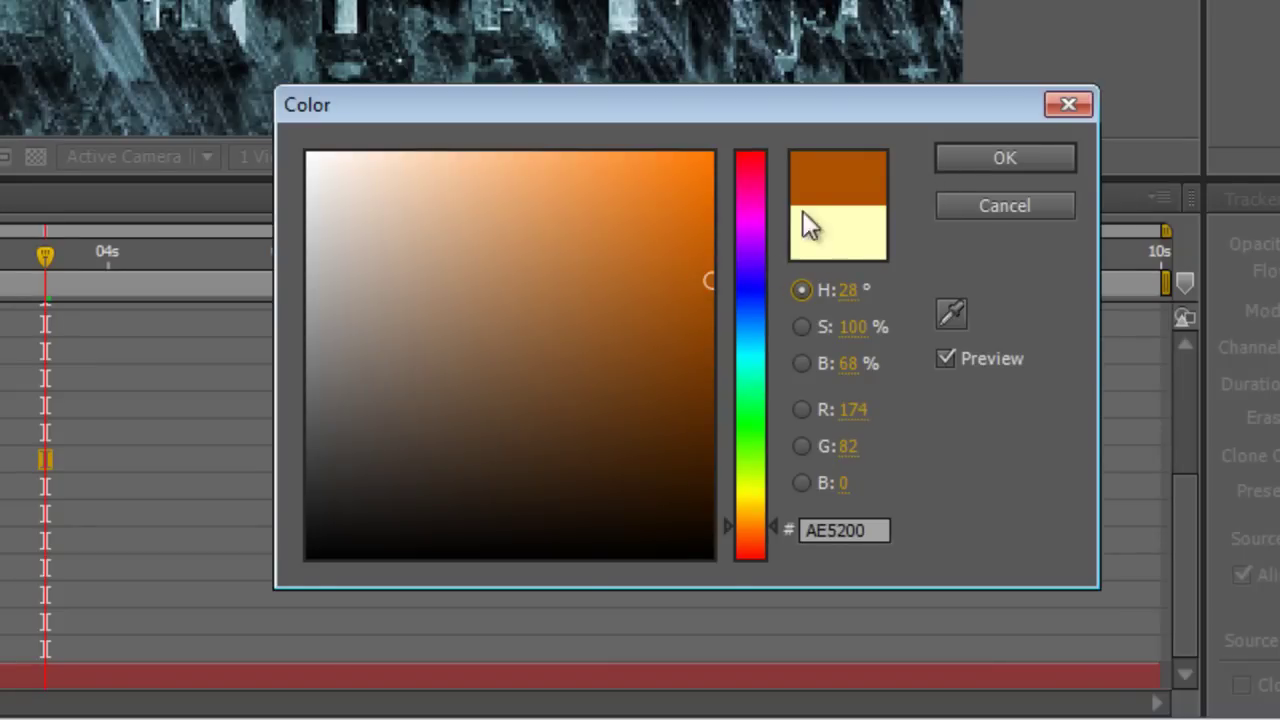
left_click_drag(665, 221, 749, 136)
left_click_drag(779, 524, 776, 513)
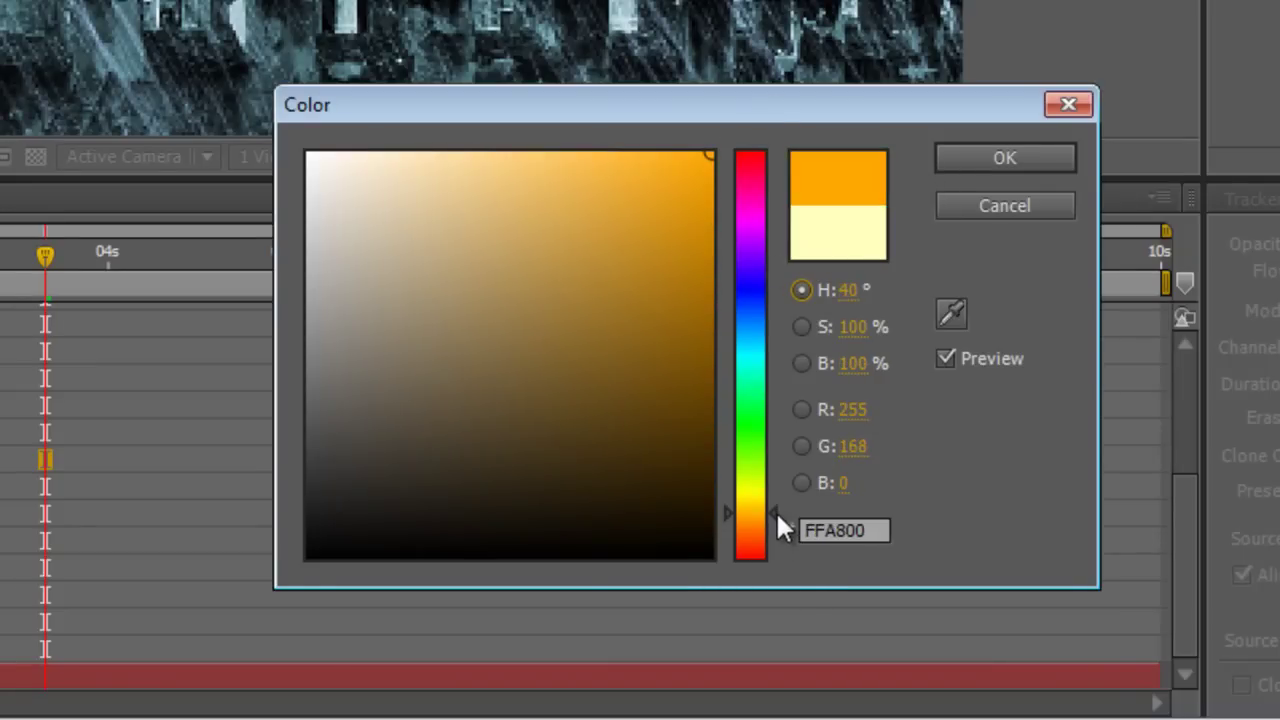
left_click(1015, 160)
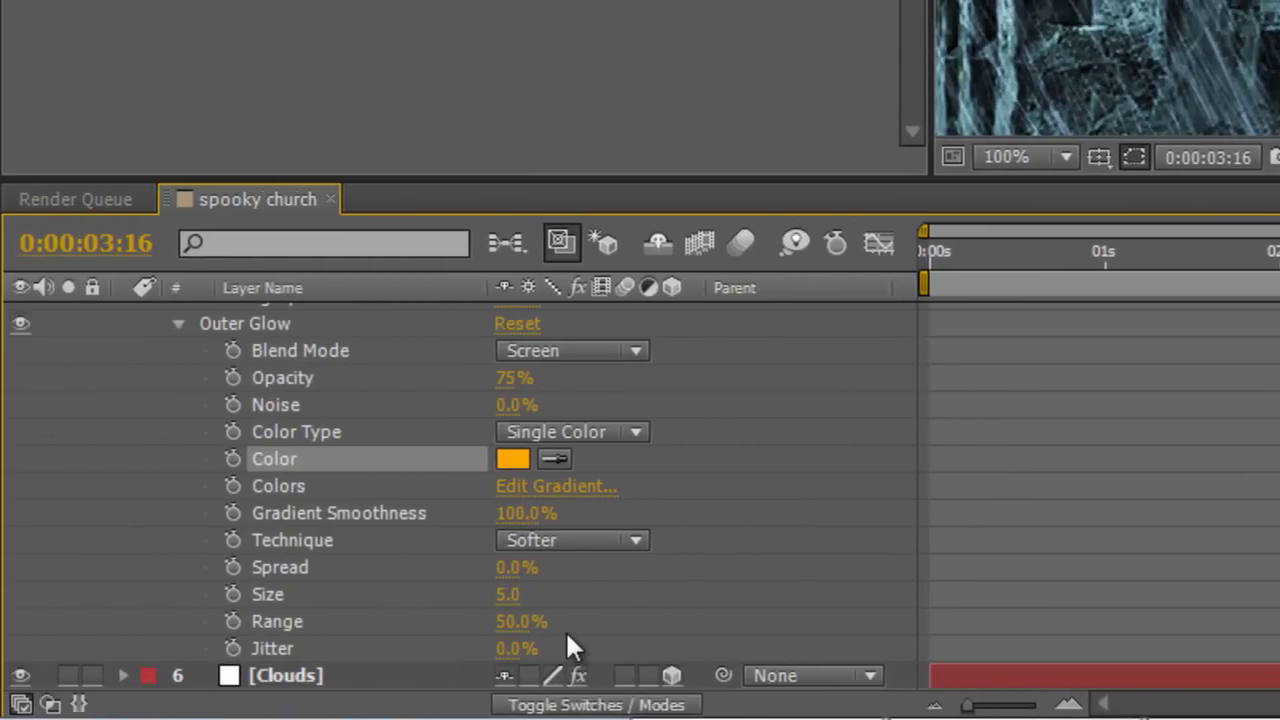
left_click_drag(380, 628, 436, 626)
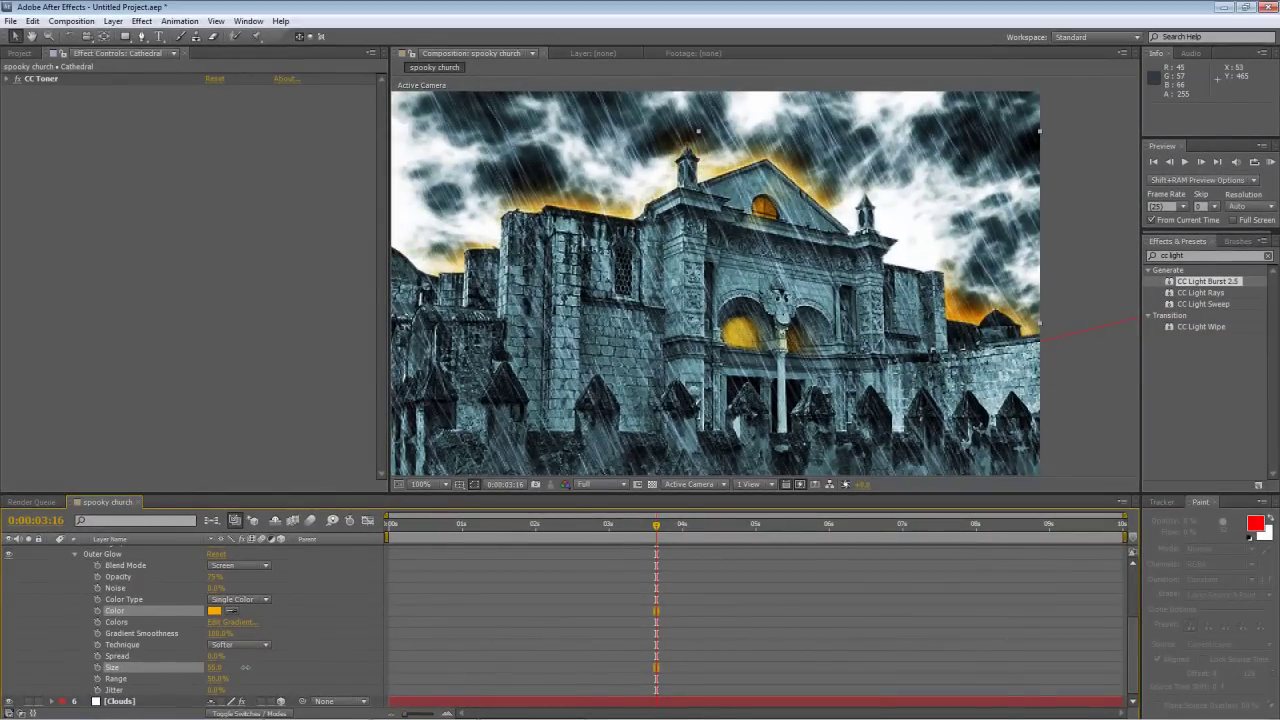
Set the Outer Glow blend mode to Linear Dodge, after briefly trying Vivid Light
left_click(267, 661)
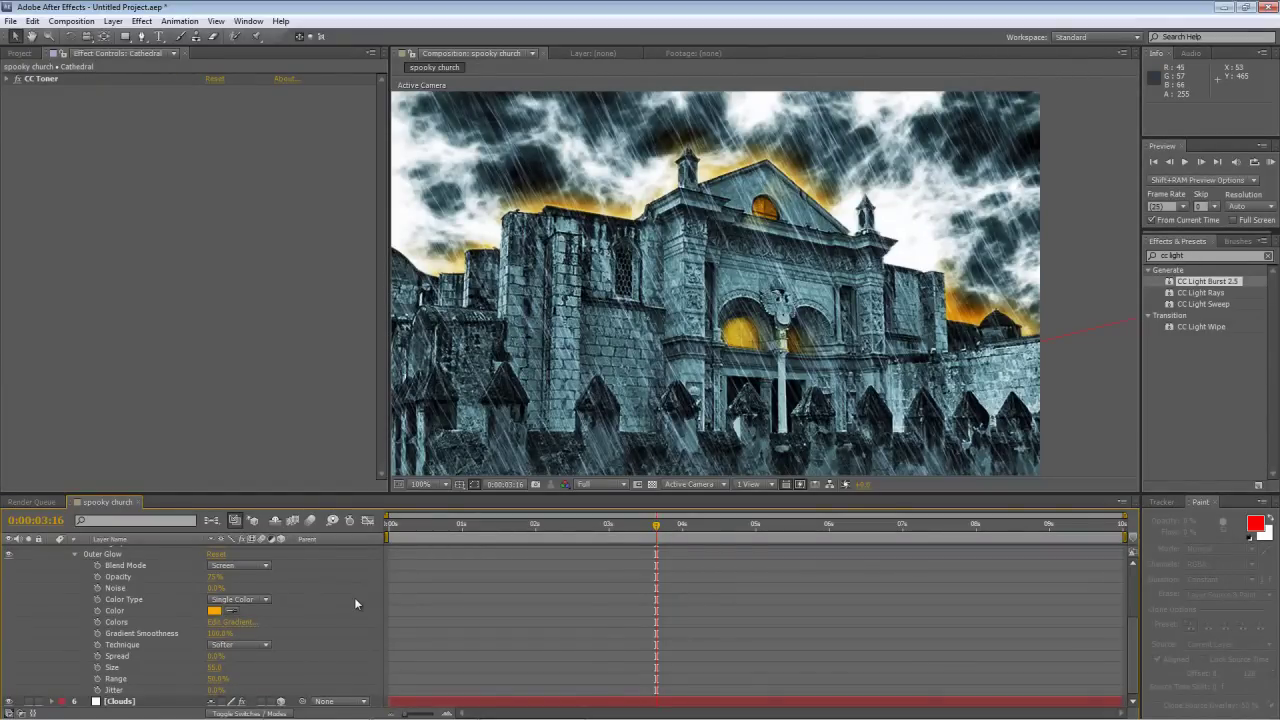
left_click(257, 566)
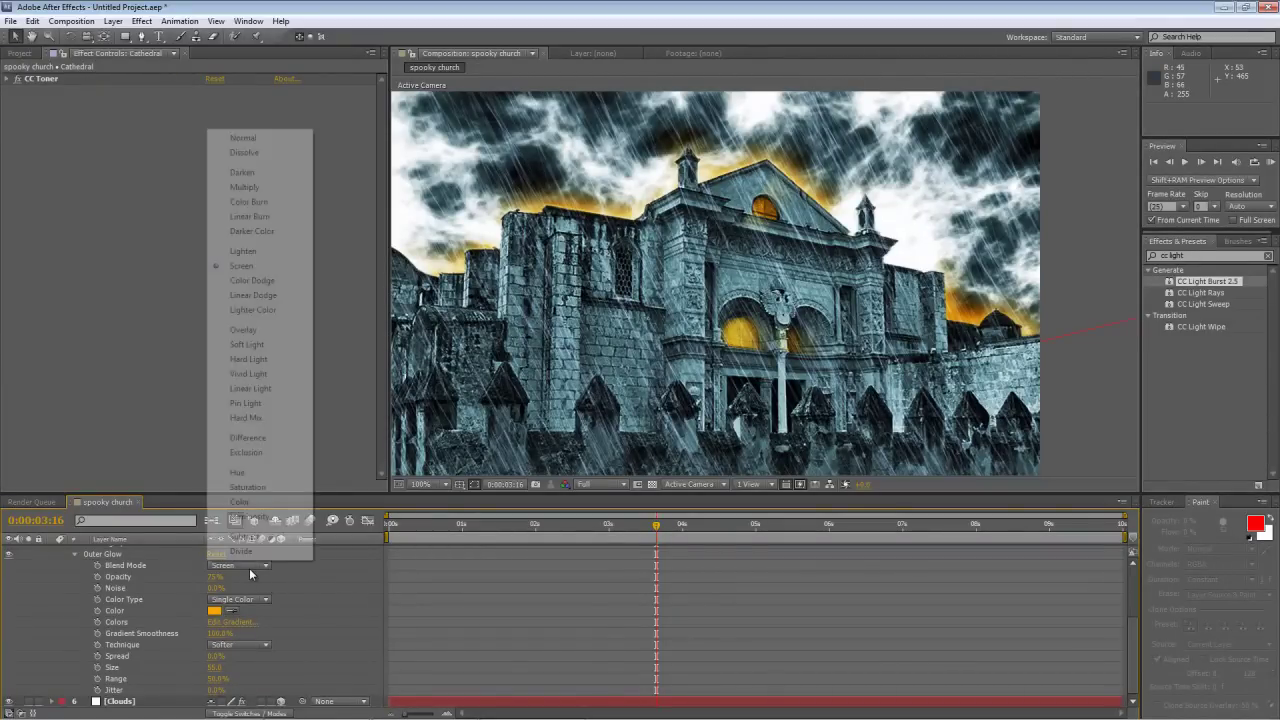
left_click(264, 297)
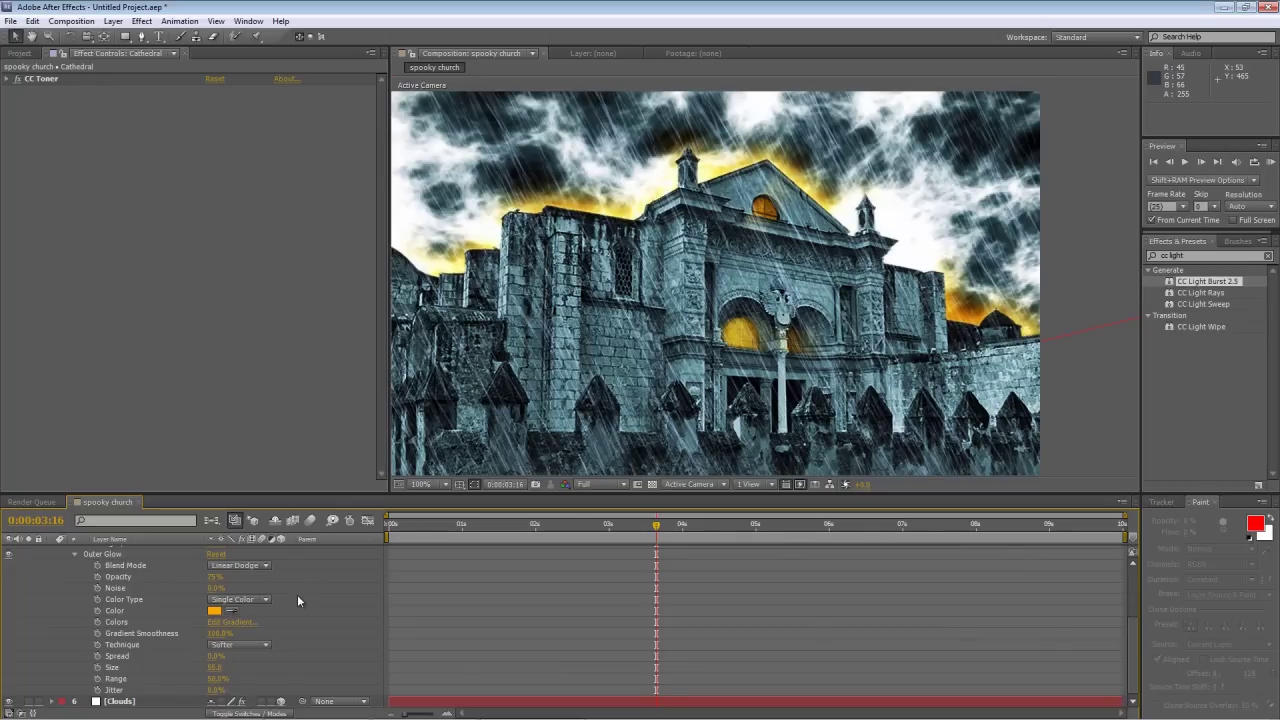
left_click(249, 566)
left_click(292, 374)
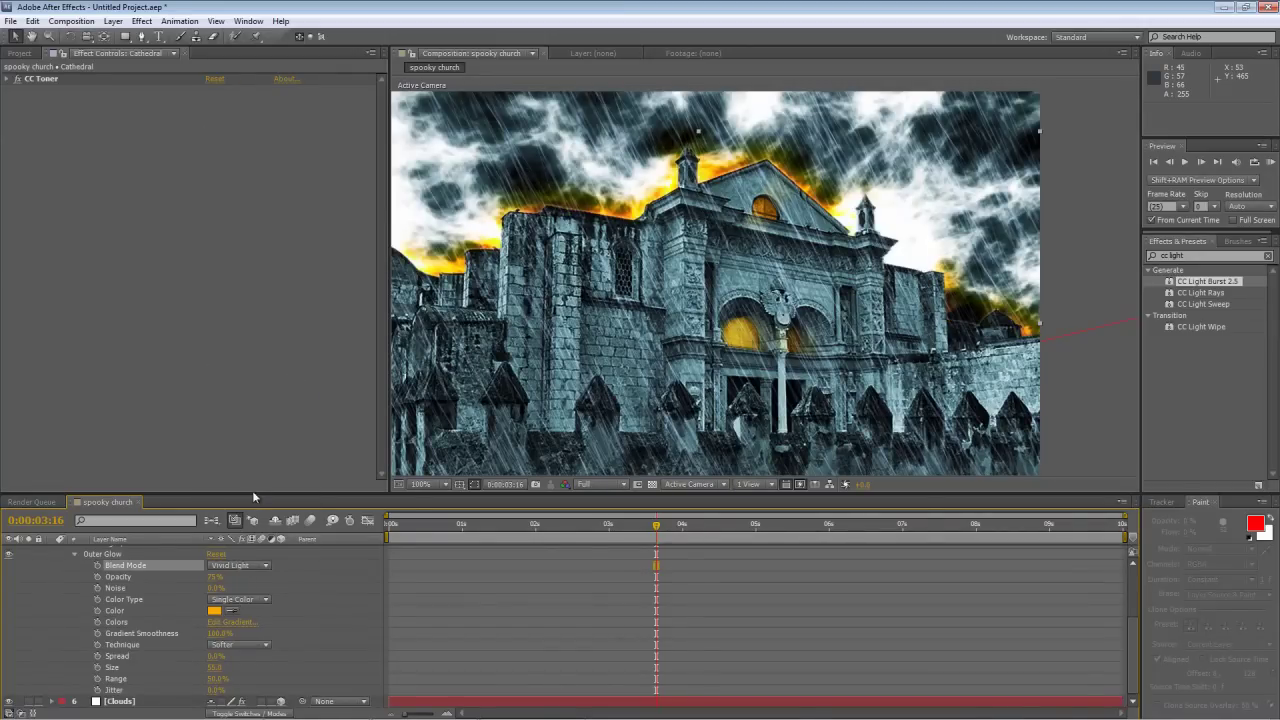
left_click(234, 566)
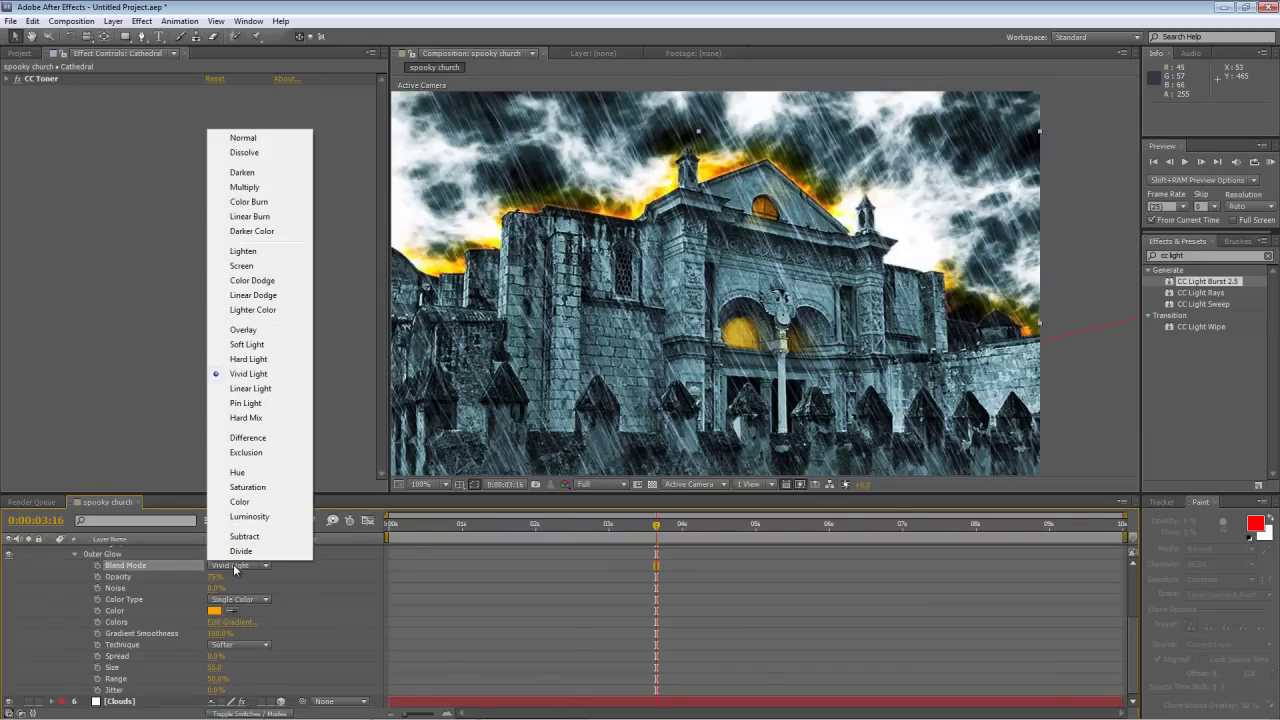
left_click(264, 296)
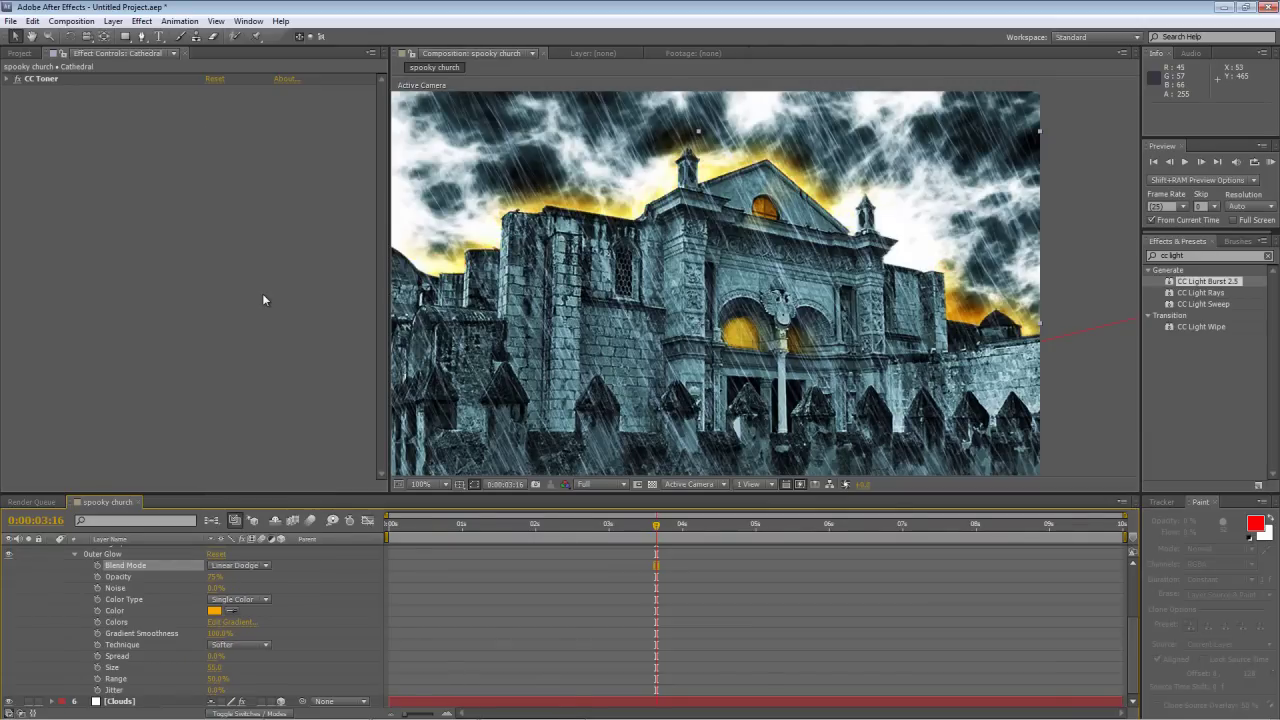
Collapse the Cathedral layer's properties and scrub back near the start of the animation
left_click(72, 553)
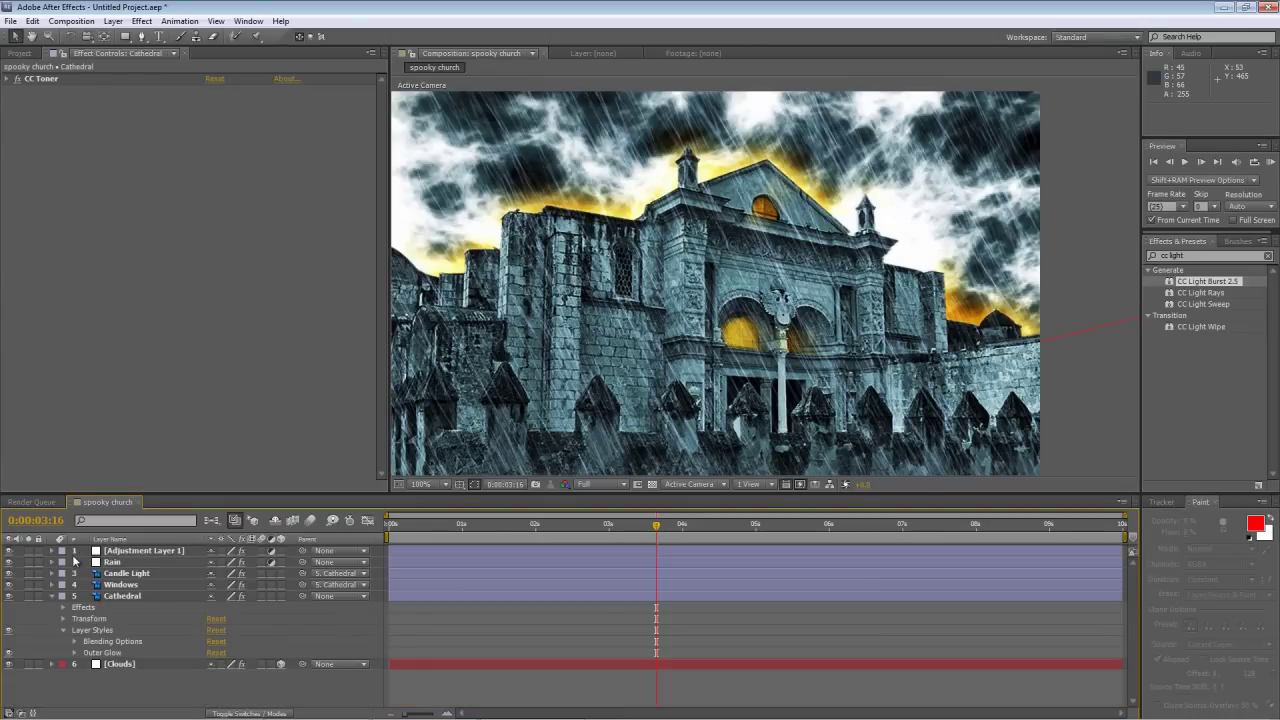
left_click(52, 596)
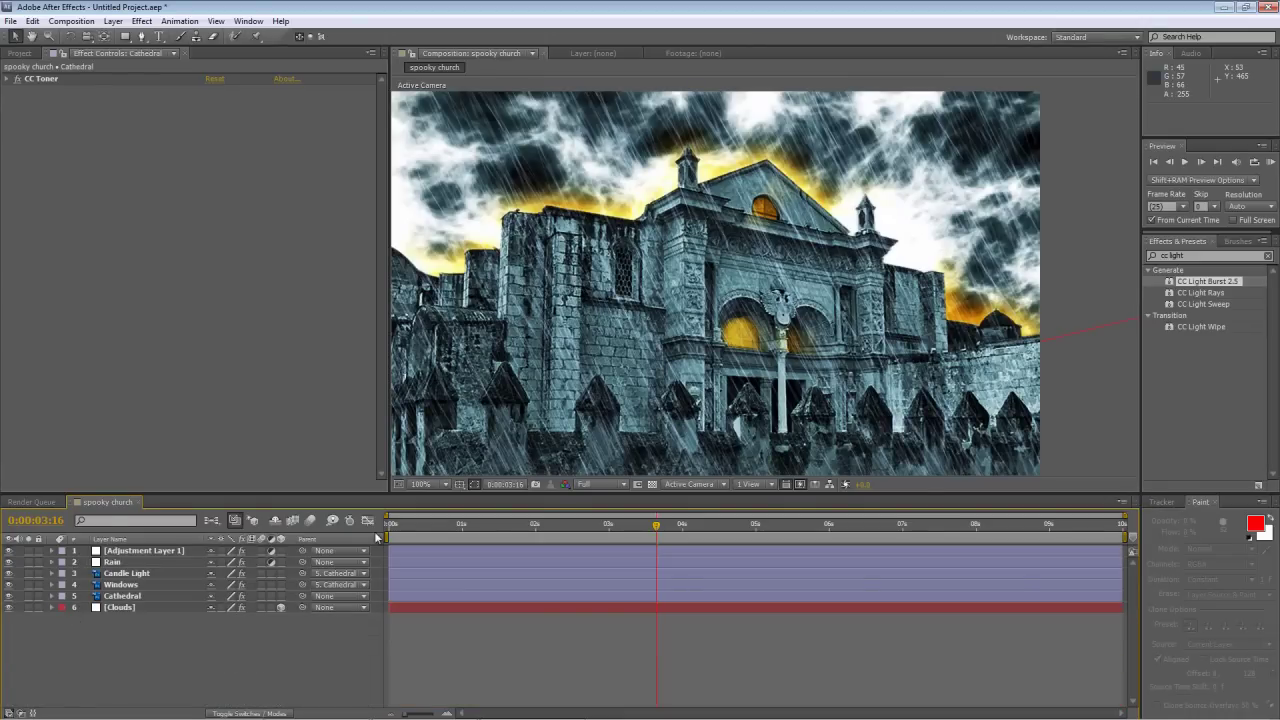
left_click_drag(401, 529, 344, 536)
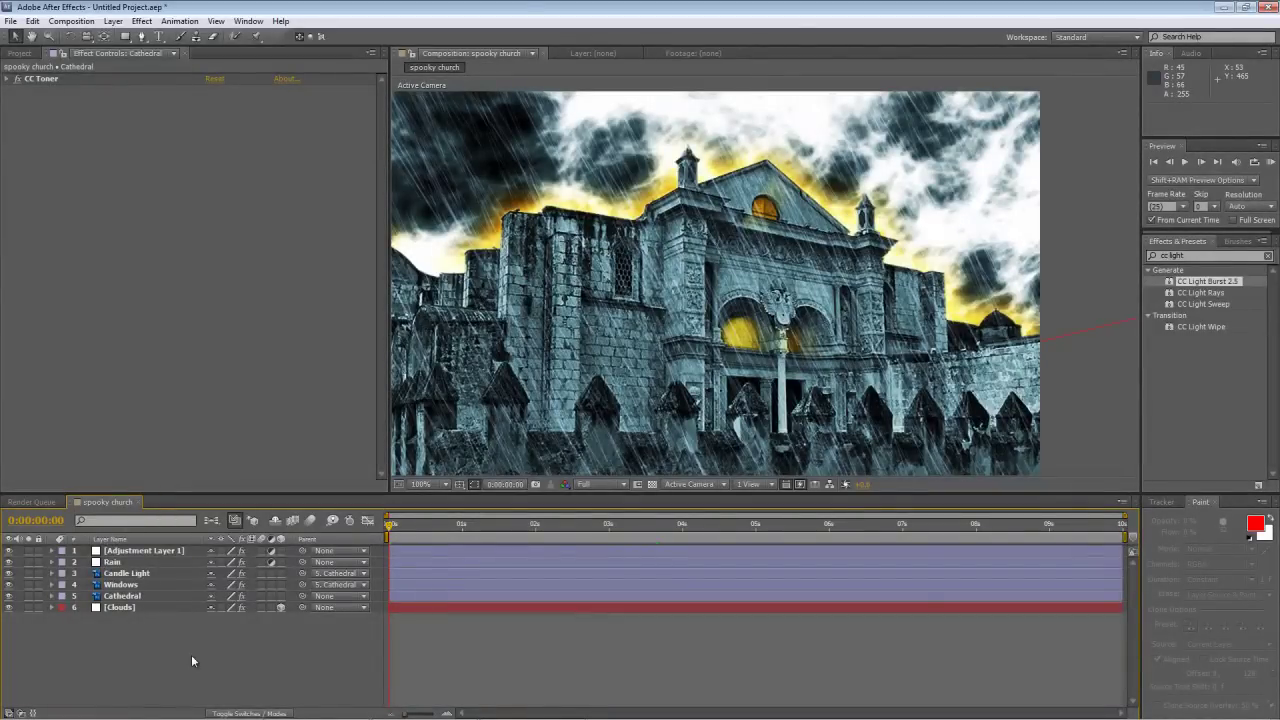
Create a new black solid layer named Vignette
right_click(178, 651)
mouse_move(226, 528)
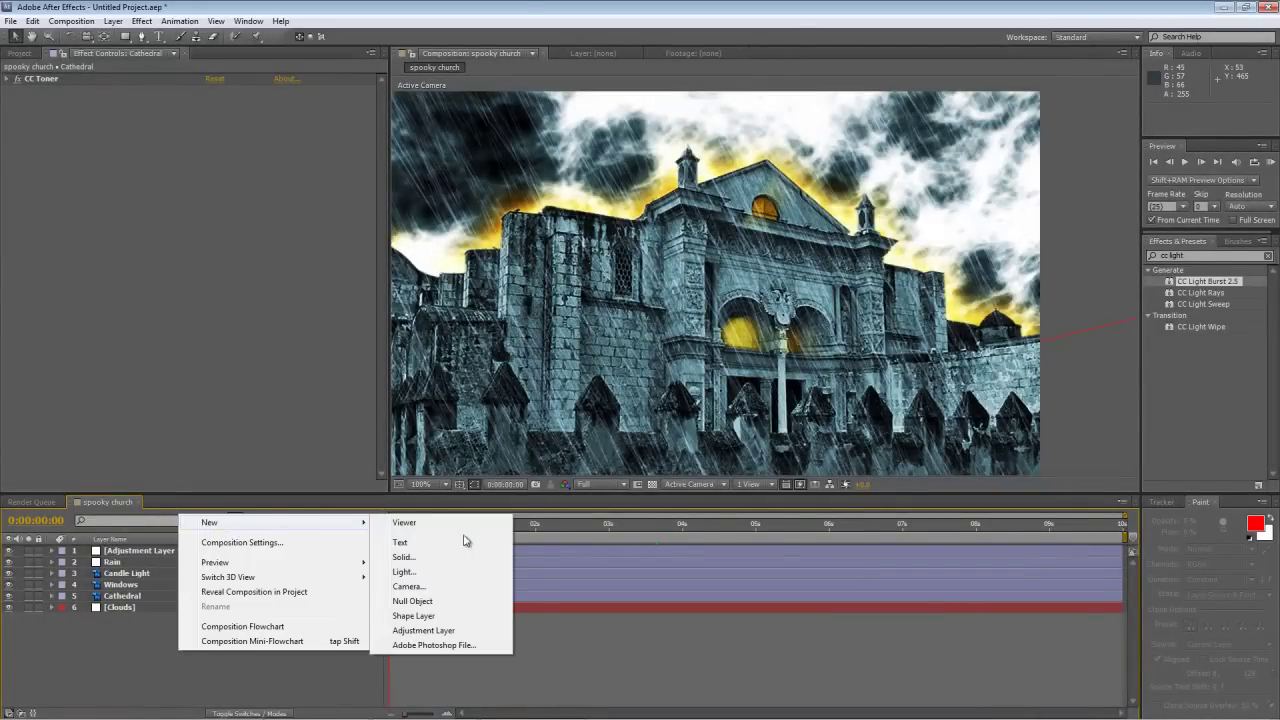
left_click(405, 557)
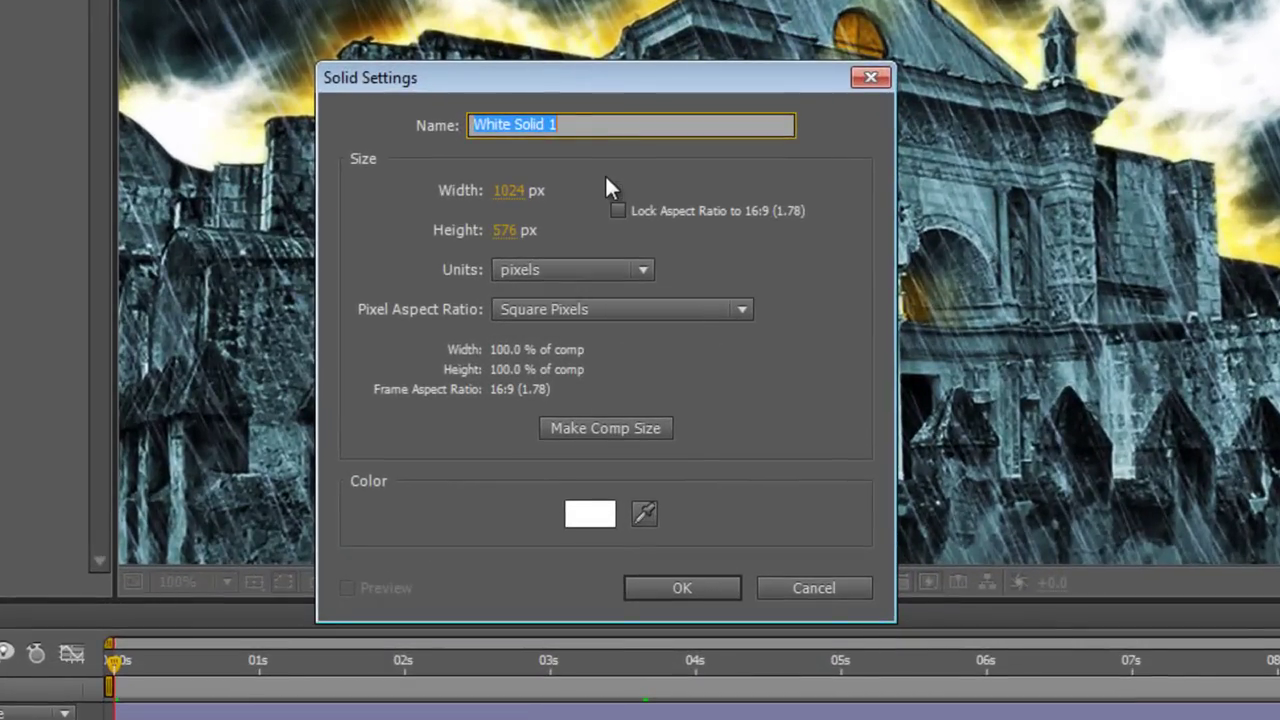
type("Vignette")
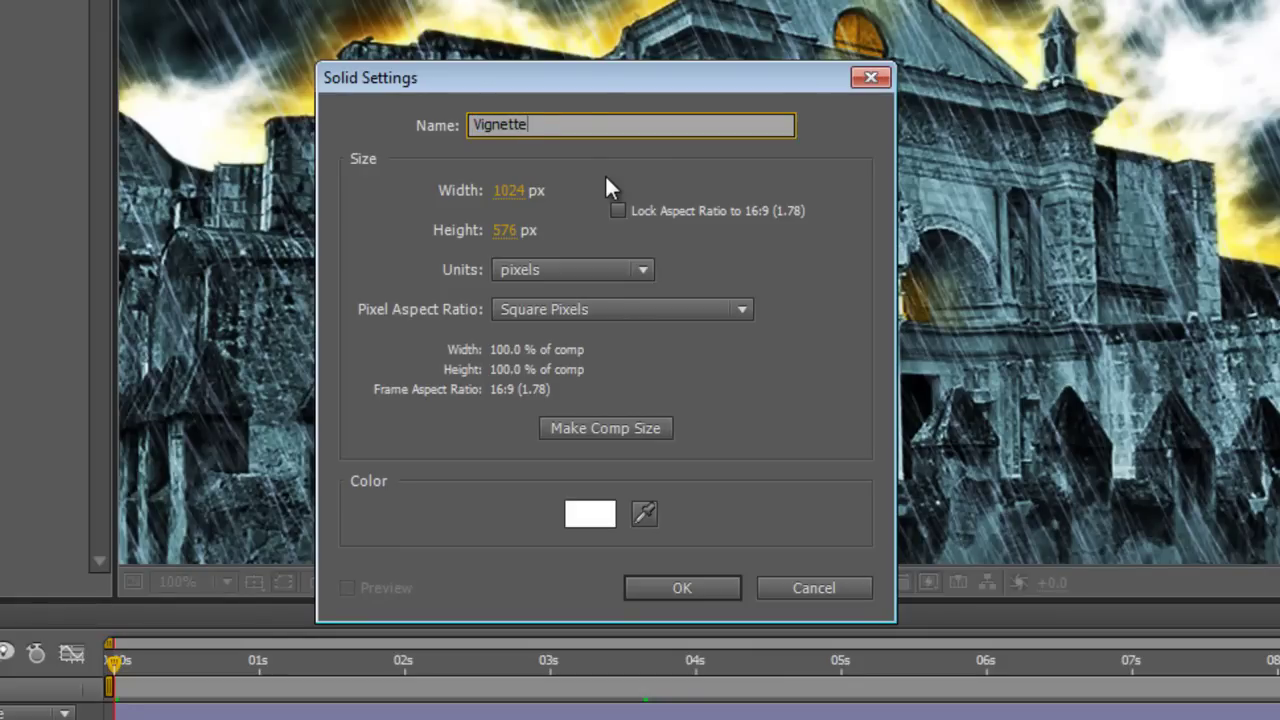
left_click(590, 513)
left_click(1080, 694)
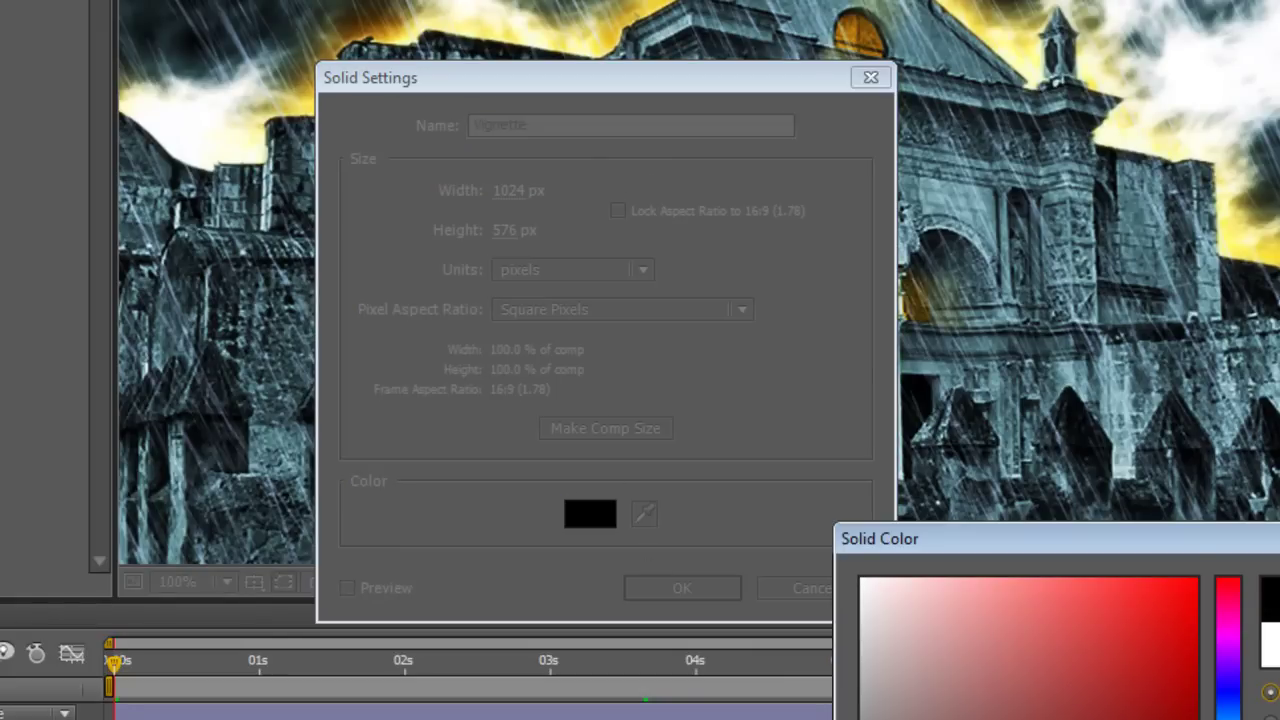
key("Return")
left_click(700, 592)
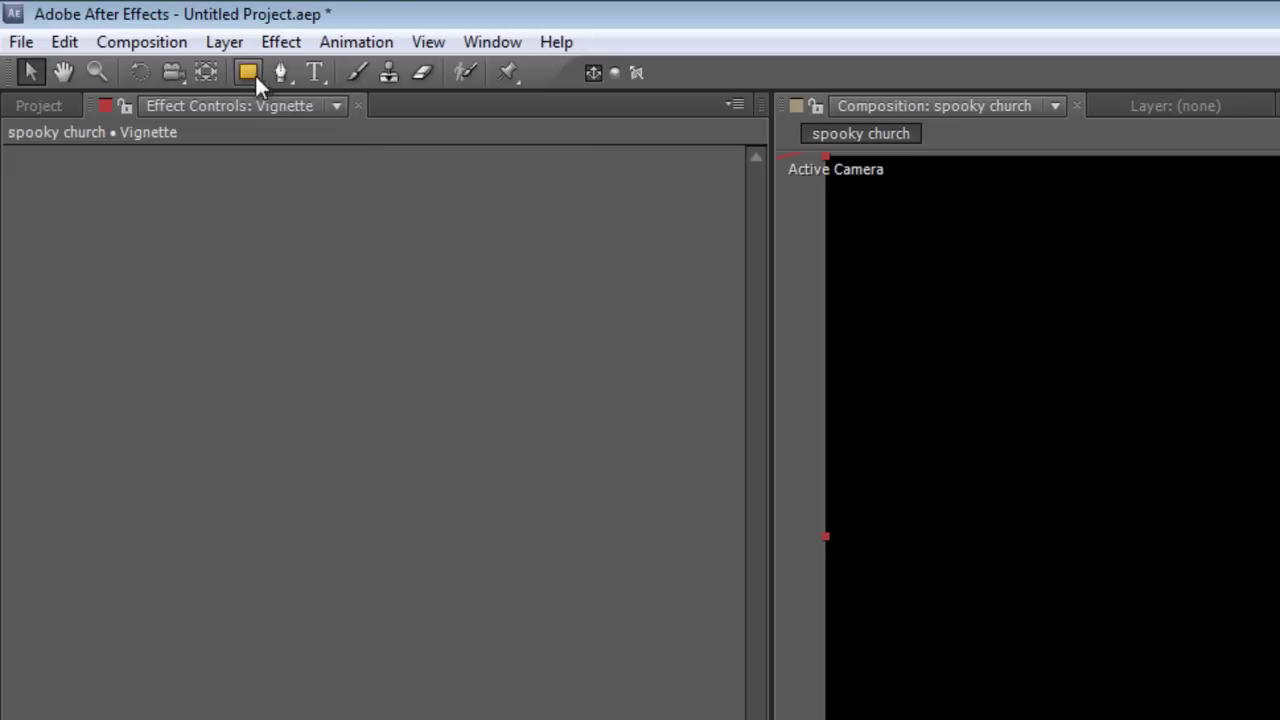
Add a Subtract ellipse mask to Vignette, feathered 130 and expanded outward
left_click(248, 72)
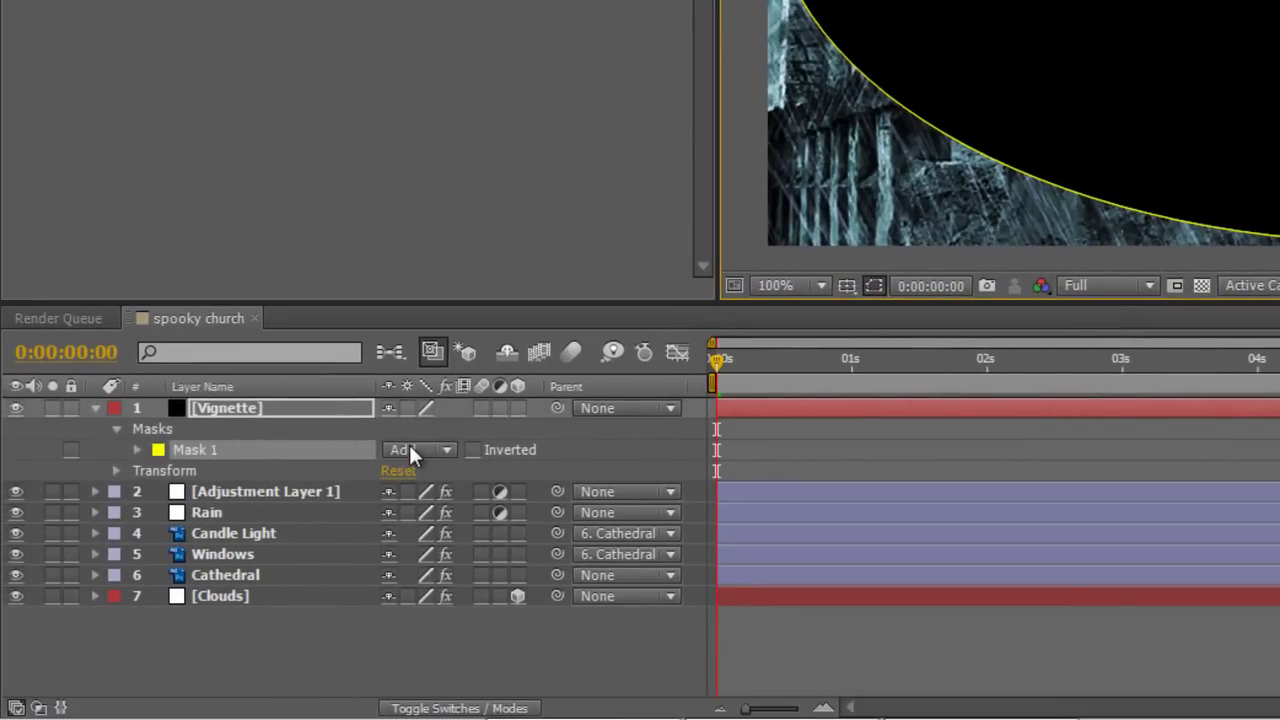
left_click(410, 452)
left_click(455, 531)
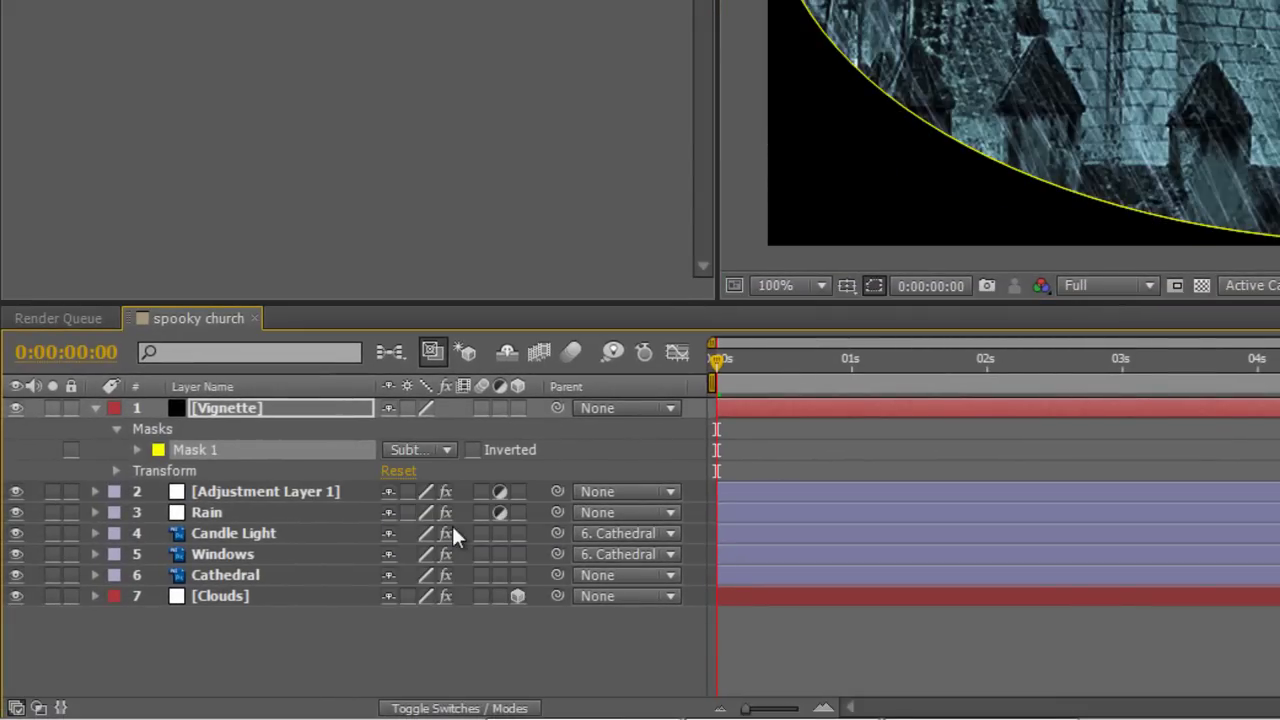
left_click(134, 449)
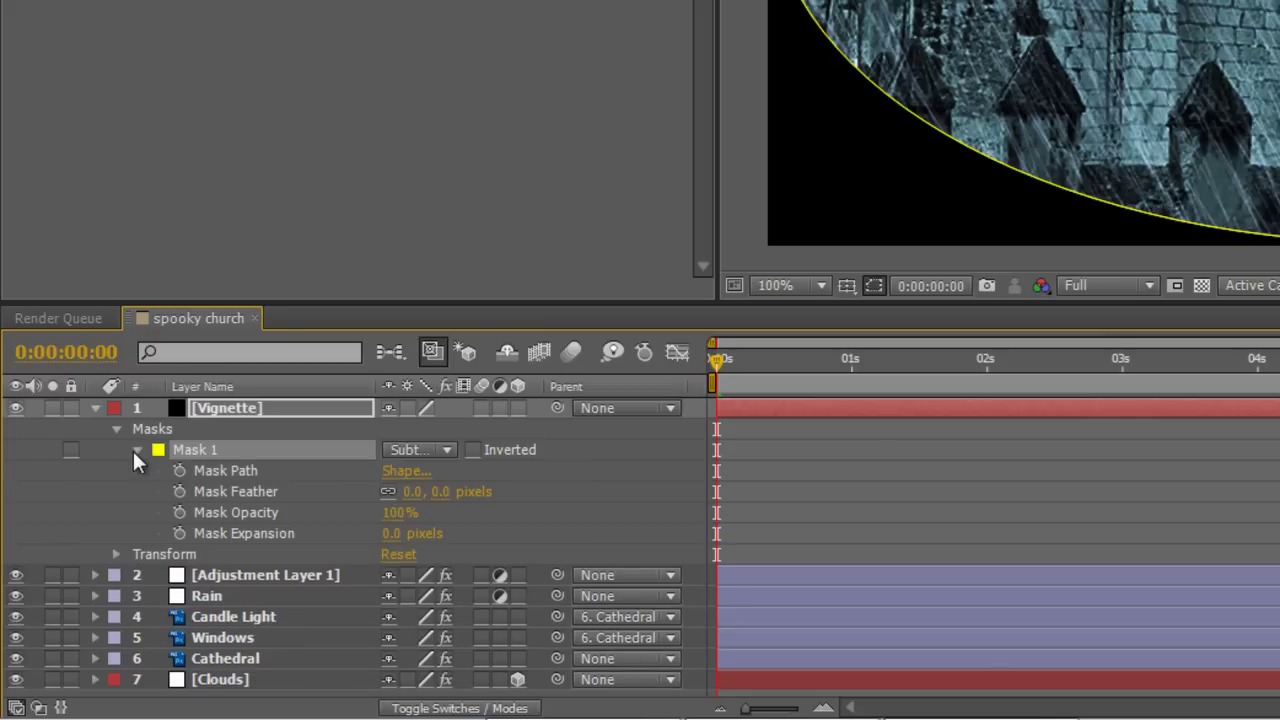
left_click_drag(397, 492, 571, 509)
left_click(443, 564)
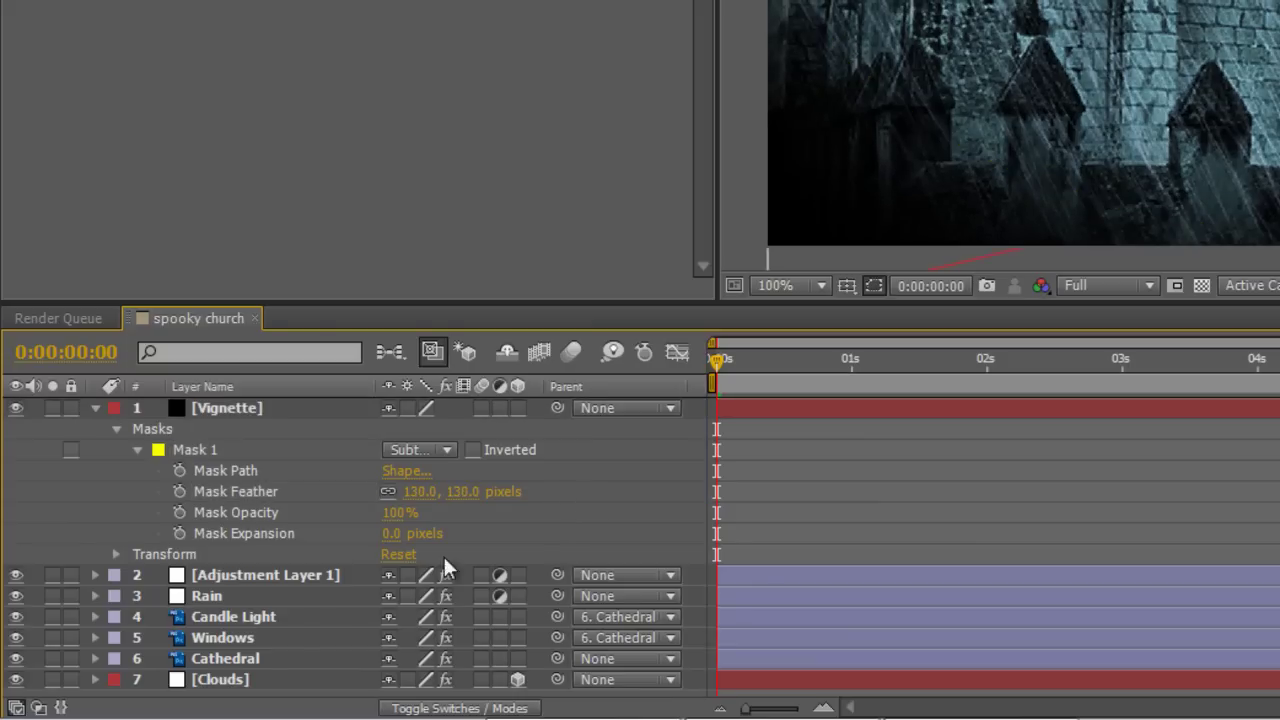
left_click_drag(392, 537, 455, 535)
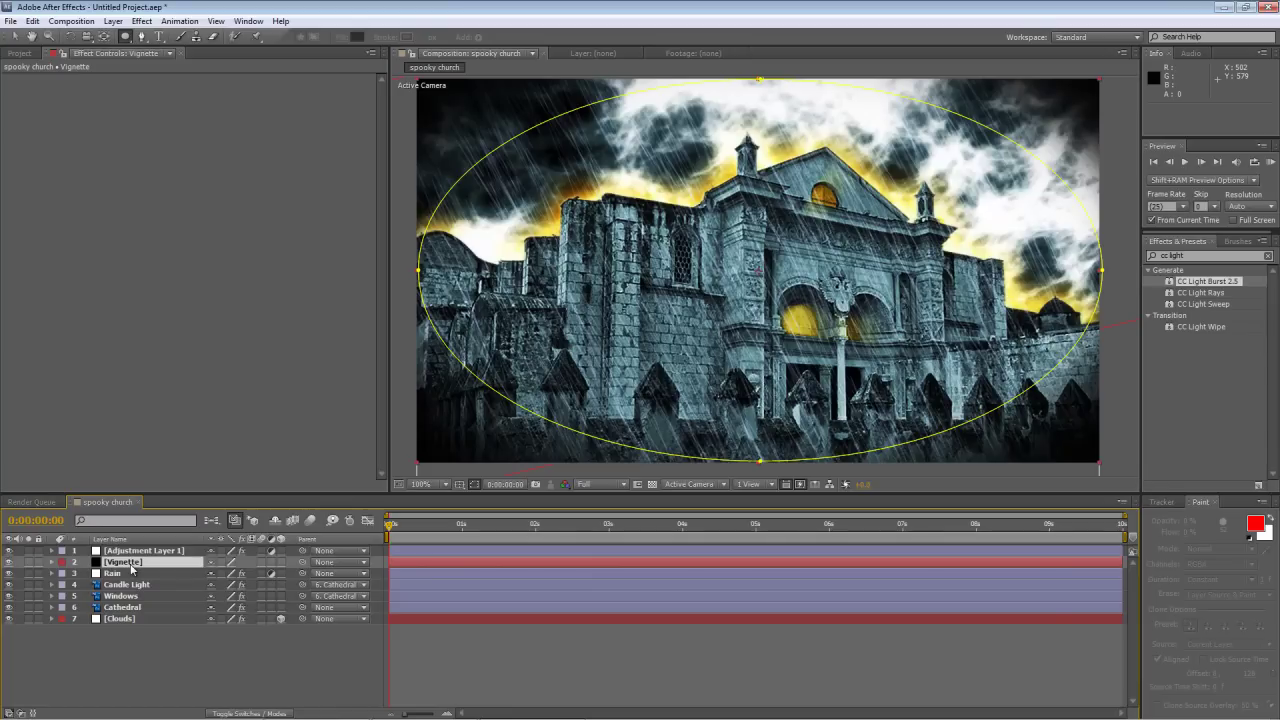
left_click(118, 657)
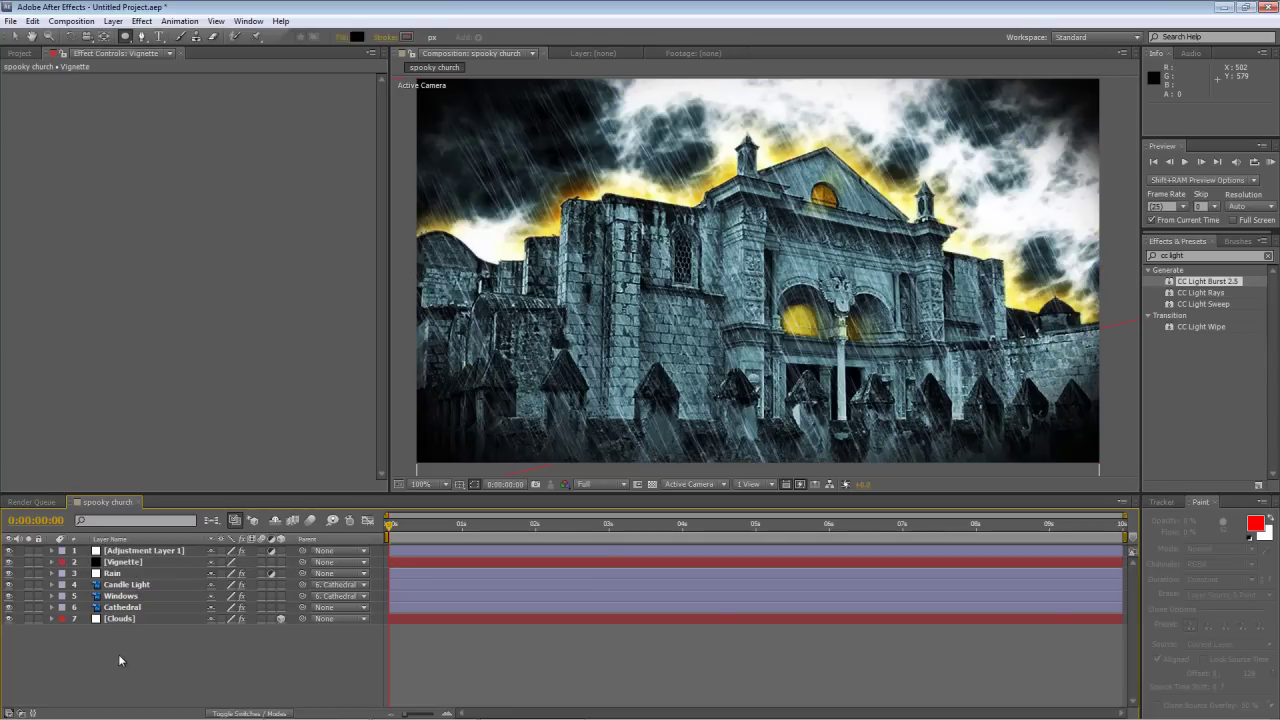
left_click_drag(390, 524, 1047, 541)
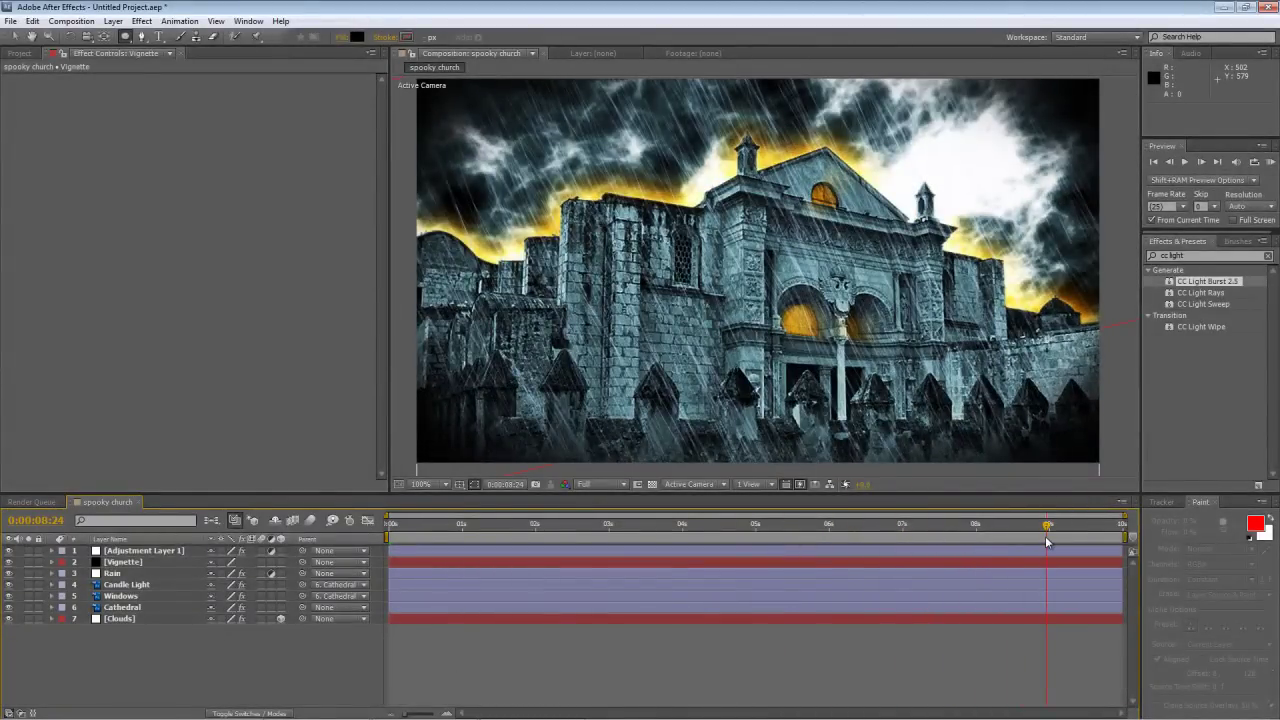